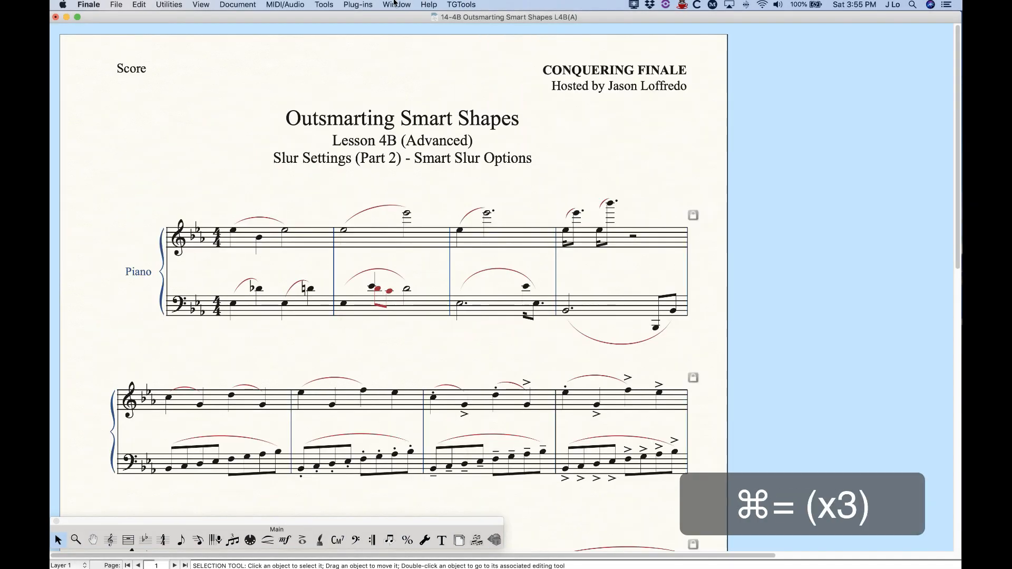
# Open the Smart Slur Options with the Smart Shape tool active and toggle Use Engraver Slurs off and back on.
pyautogui.click(268, 540)
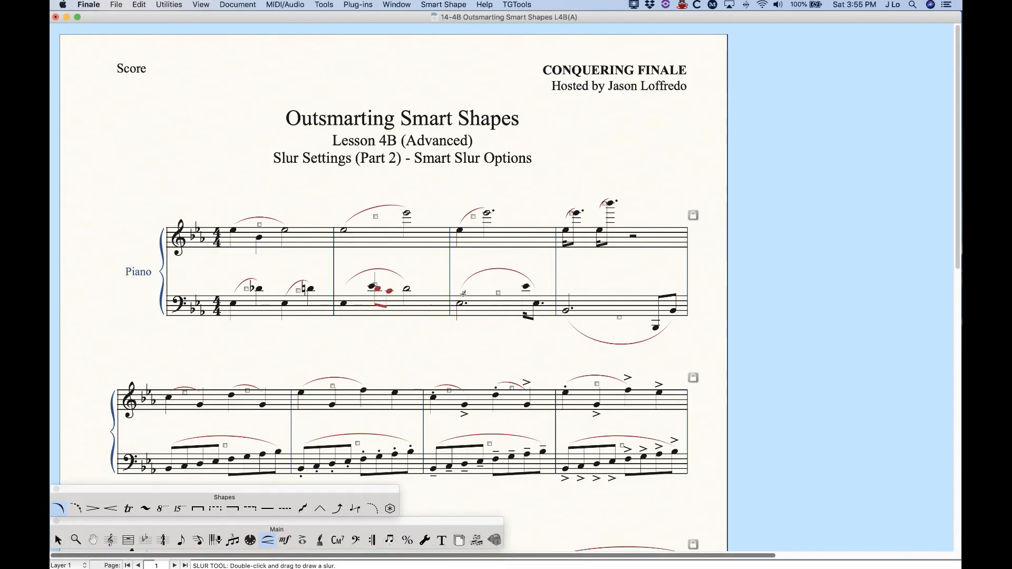
pyautogui.click(438, 4)
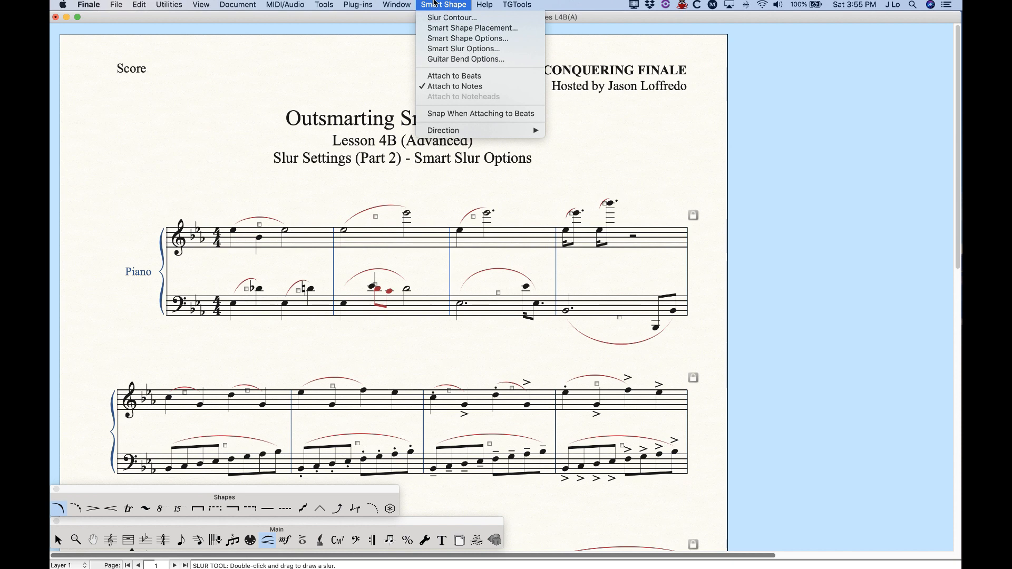
pyautogui.click(435, 50)
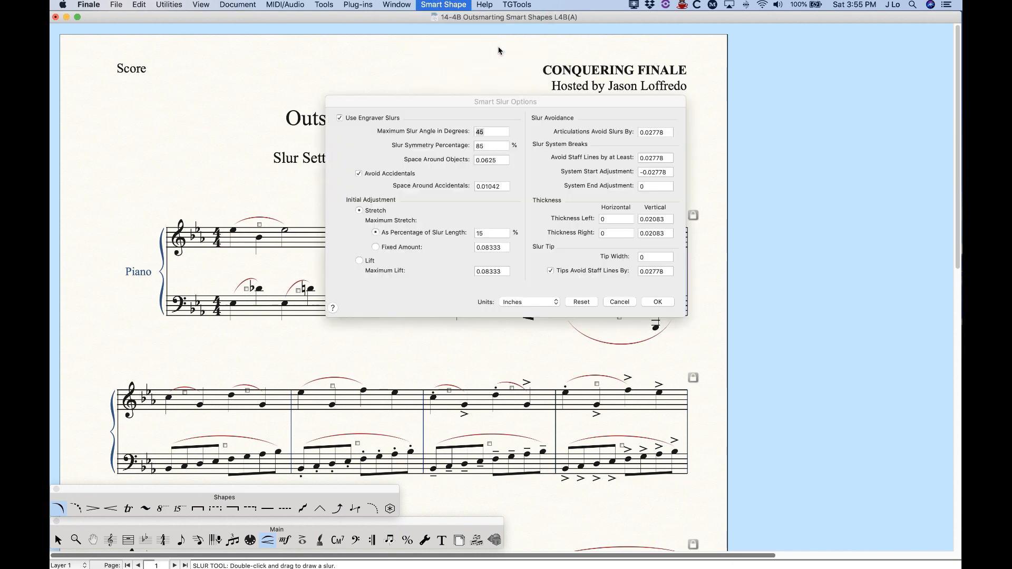
pyautogui.moveTo(460, 108); pyautogui.dragTo(472, 32)
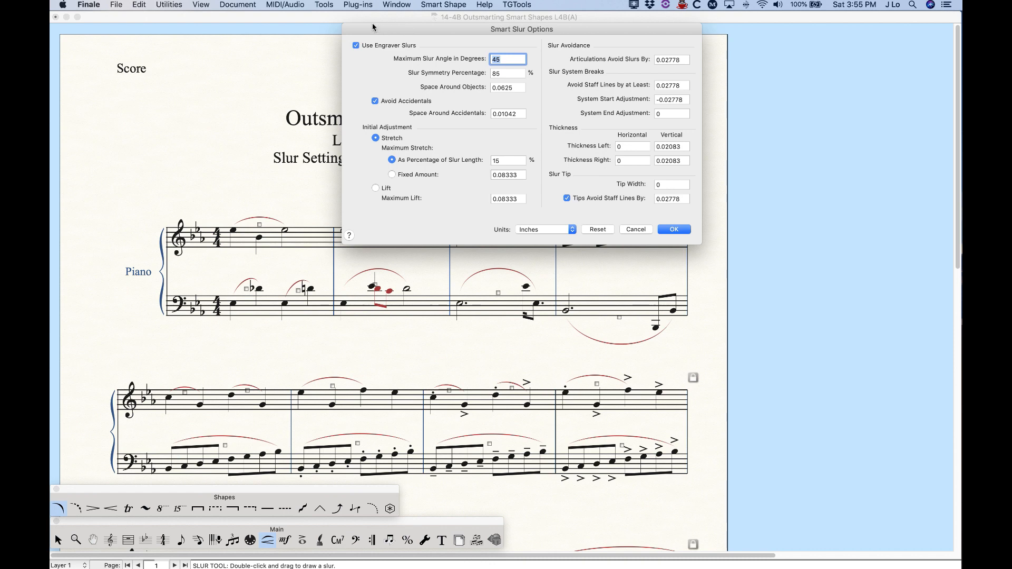
pyautogui.click(356, 45)
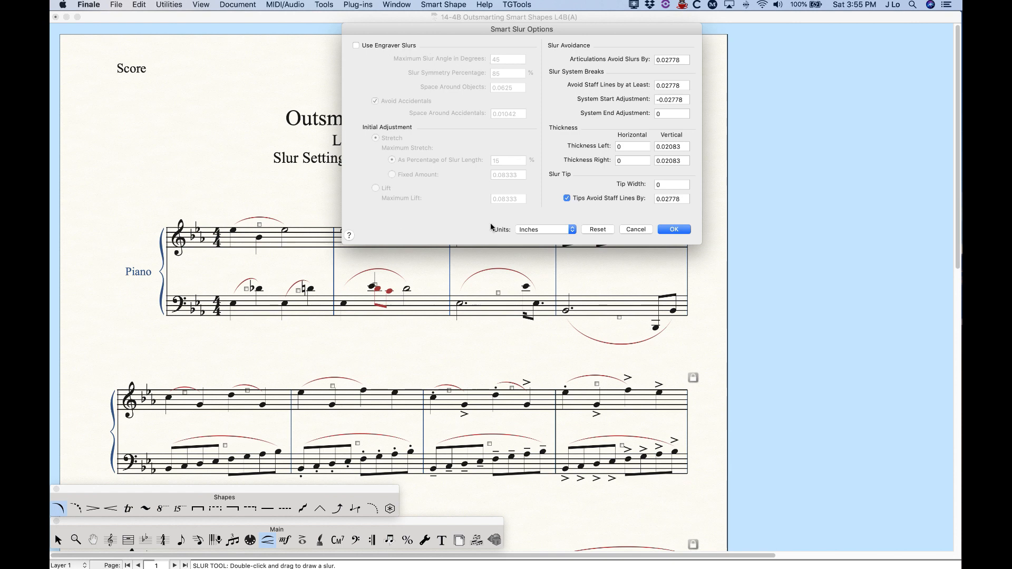
pyautogui.click(356, 45)
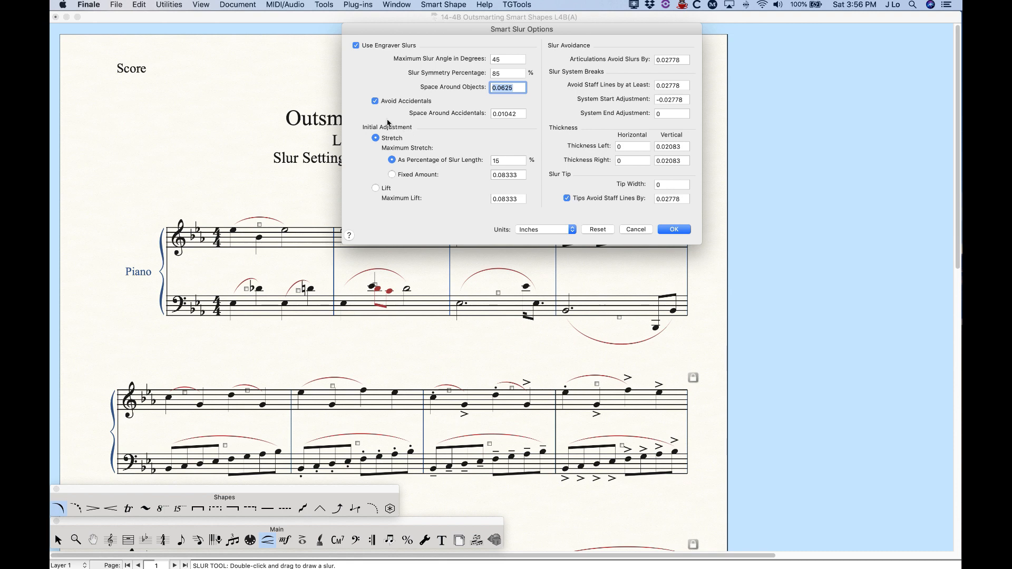
# Switch the slurs' initial adjustment to Lift and back to Stretch, and accept the Smart Slur Options.
pyautogui.moveTo(415, 33); pyautogui.dragTo(513, 20)
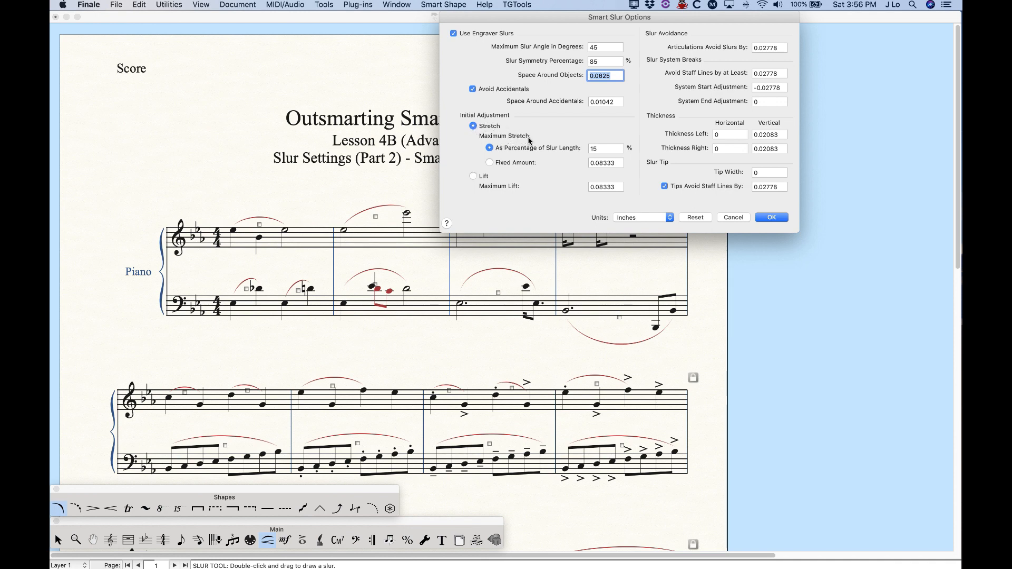
pyautogui.click(475, 137)
pyautogui.click(473, 177)
pyautogui.click(473, 126)
pyautogui.click(770, 218)
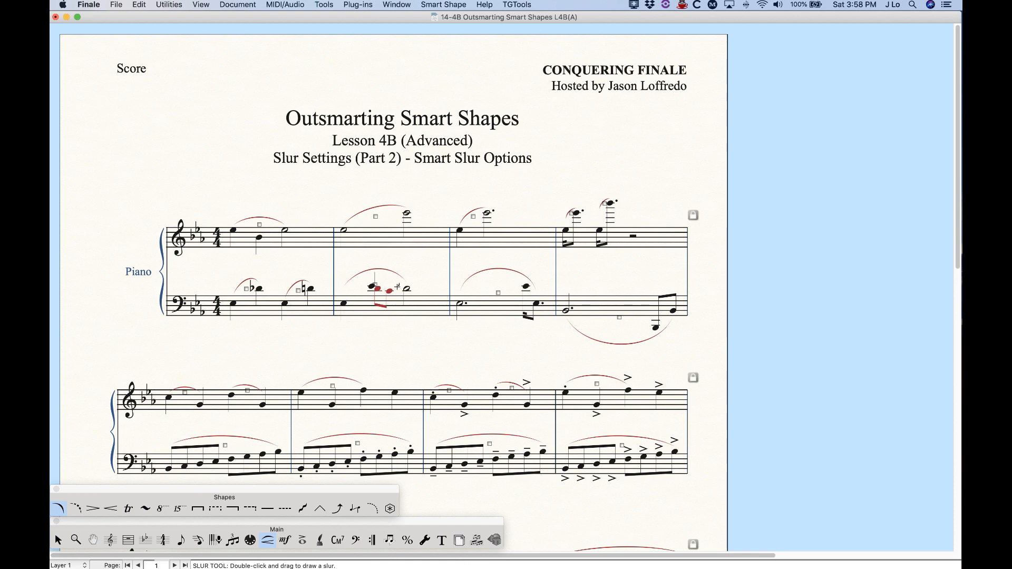
# Set the initial adjustment in the Smart Slur Options to Lift and apply it to the score.
pyautogui.click(462, 4)
pyautogui.click(463, 50)
pyautogui.click(359, 261)
pyautogui.moveTo(435, 105); pyautogui.dragTo(516, 84)
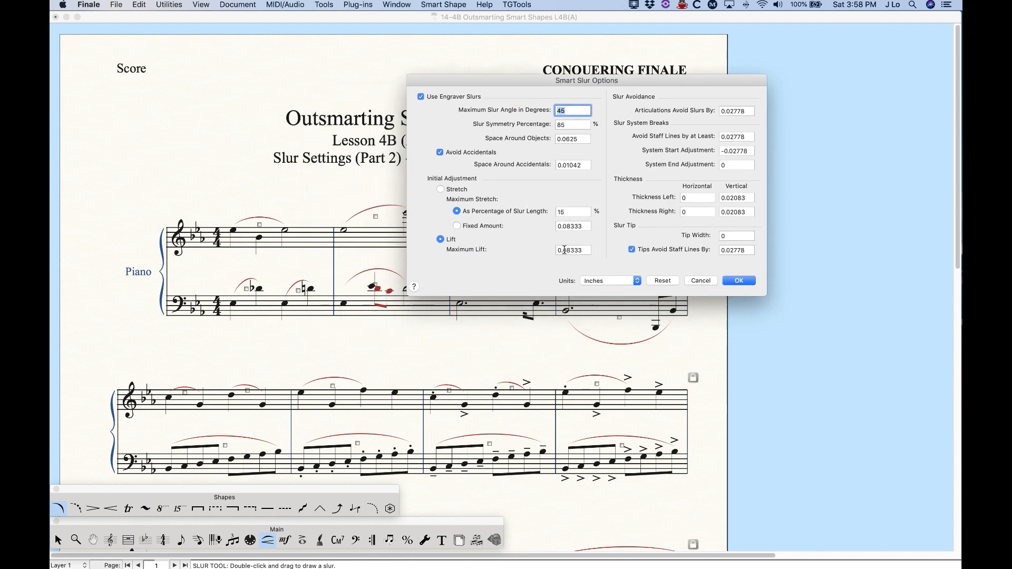
pyautogui.moveTo(585, 250); pyautogui.dragTo(526, 249)
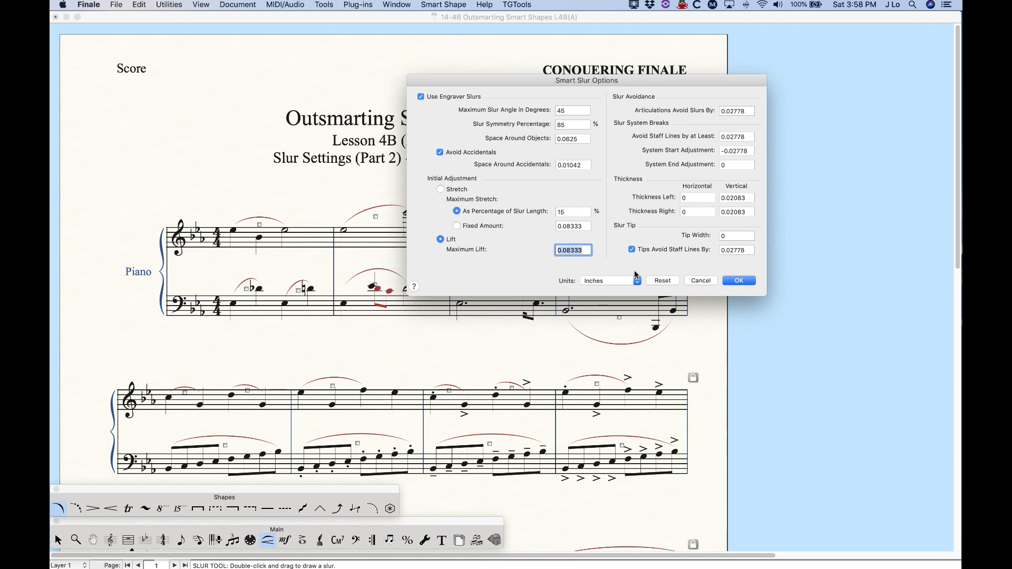
pyautogui.click(738, 281)
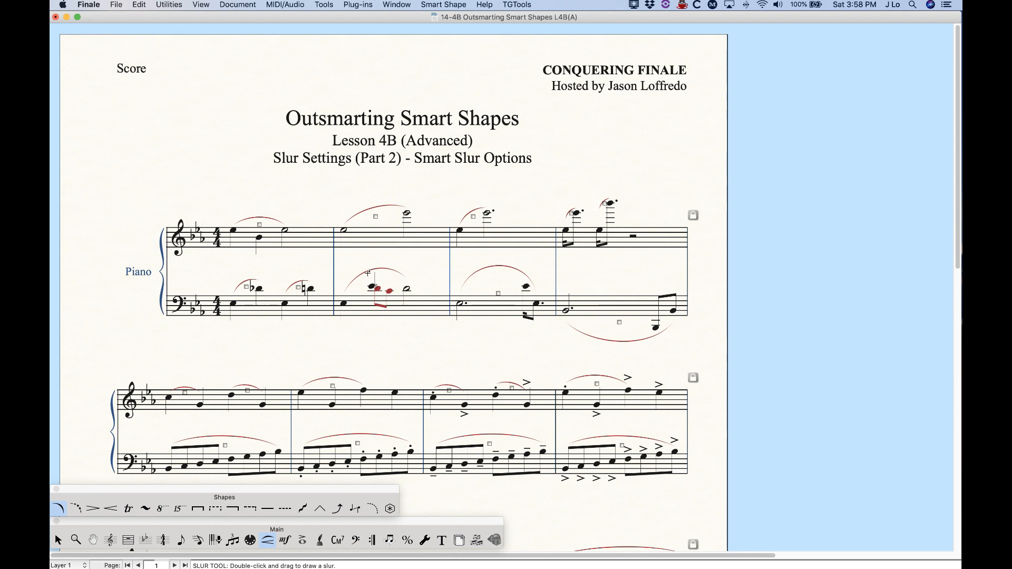
# Set the initial adjustment back to Stretch and turn off Avoid Accidentals in the Smart Slur Options.
pyautogui.click(471, 5)
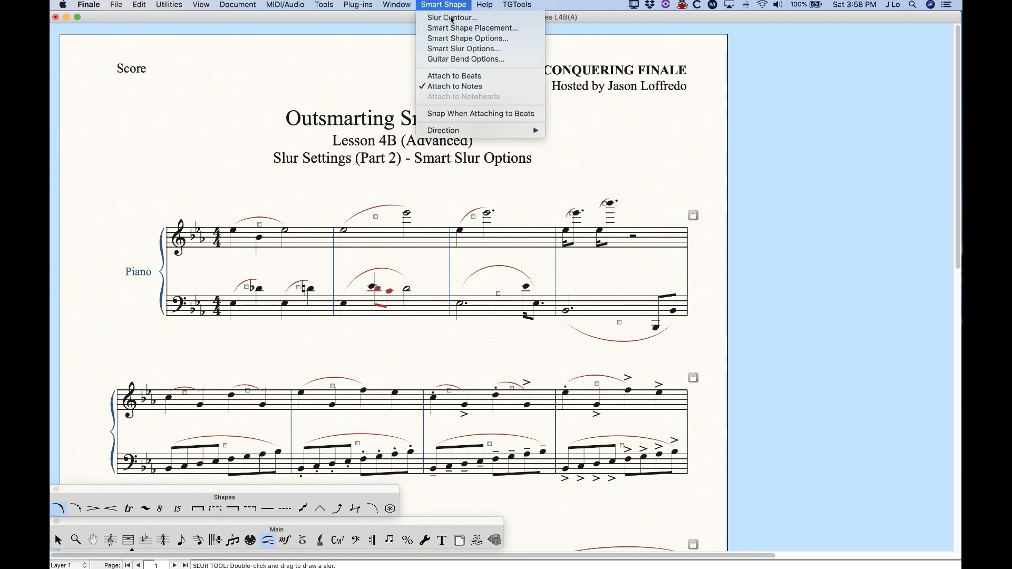
pyautogui.click(463, 46)
pyautogui.click(359, 211)
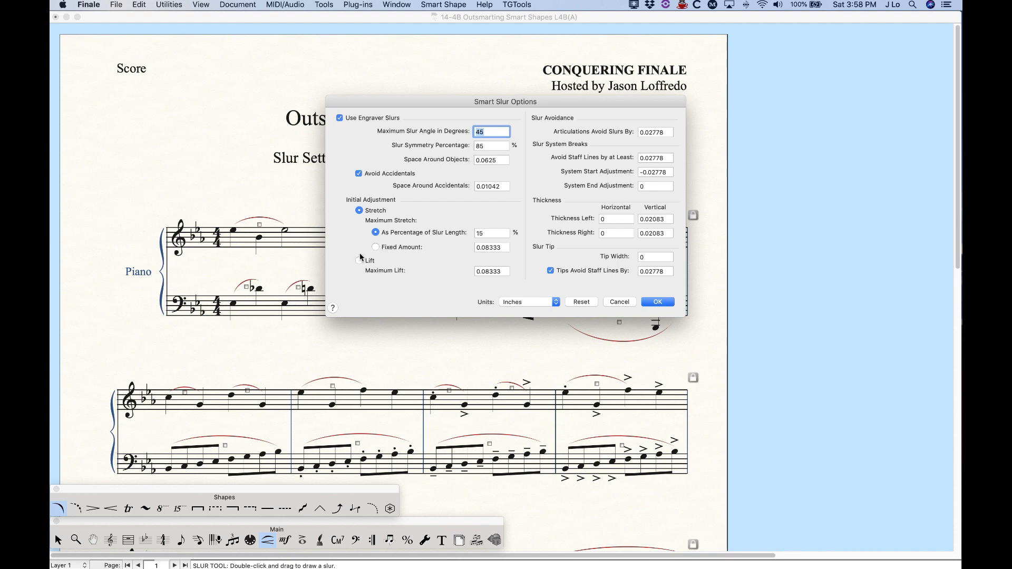
pyautogui.click(359, 174)
pyautogui.click(658, 302)
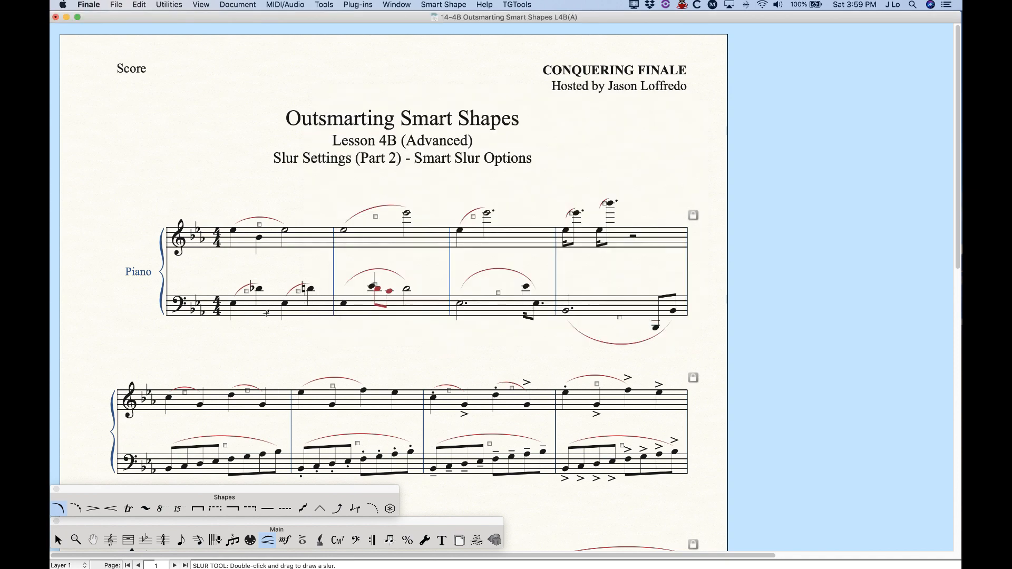
# Turn Avoid Accidentals on in the Smart Slur Options and set Space Around Accidentals to 0.025 inches.
pyautogui.press('super+equal')
pyautogui.scroll(-5, 470, 376)
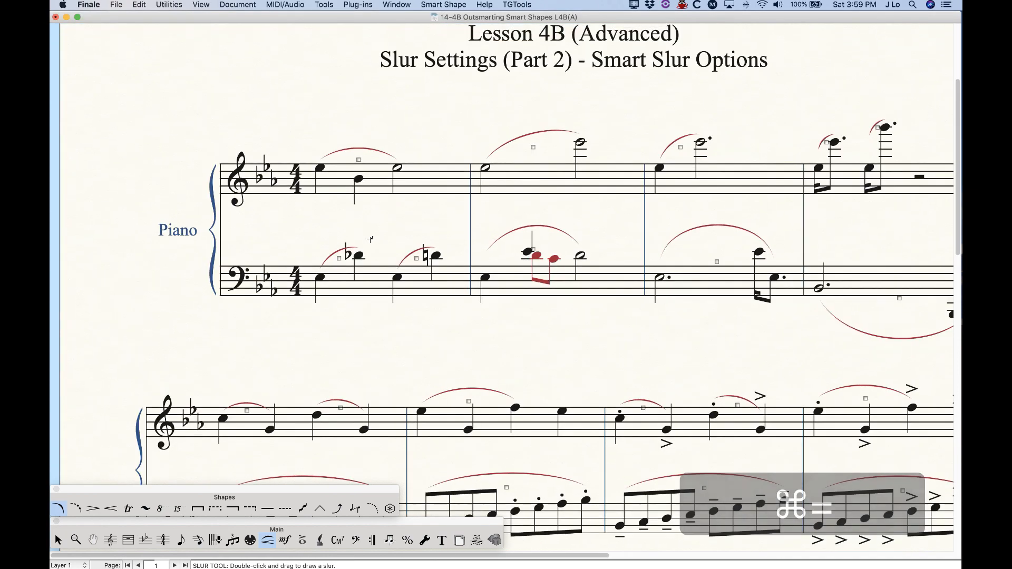
pyautogui.click(444, 4)
pyautogui.click(448, 45)
pyautogui.click(358, 174)
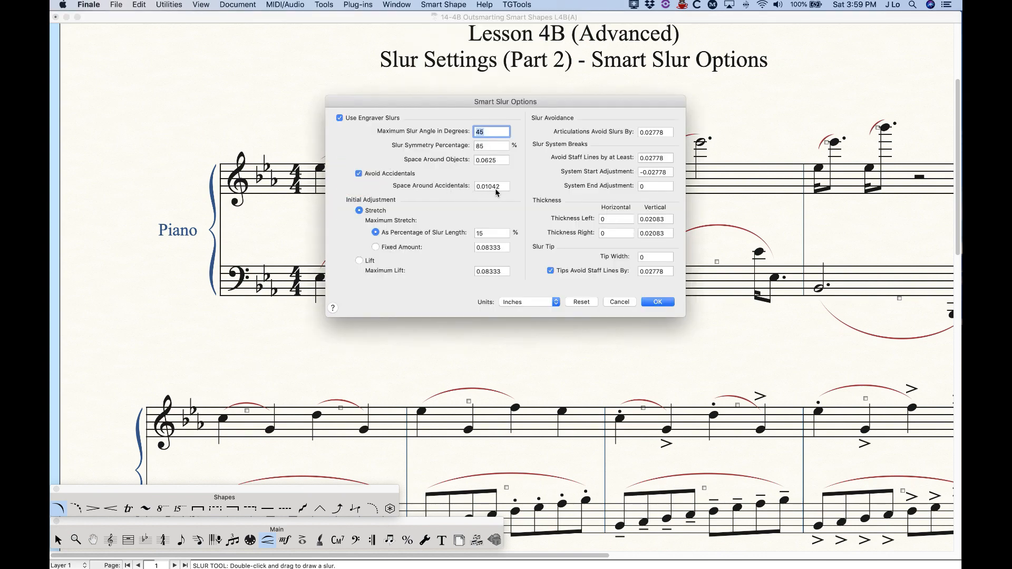
pyautogui.moveTo(435, 101); pyautogui.dragTo(547, 32)
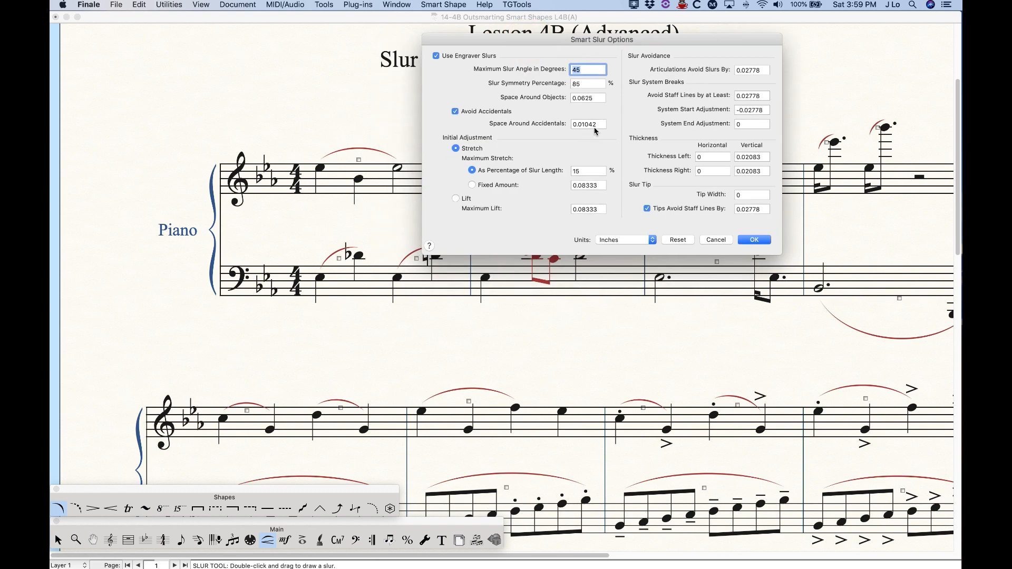
pyautogui.click(598, 124)
pyautogui.moveTo(601, 124); pyautogui.dragTo(581, 126)
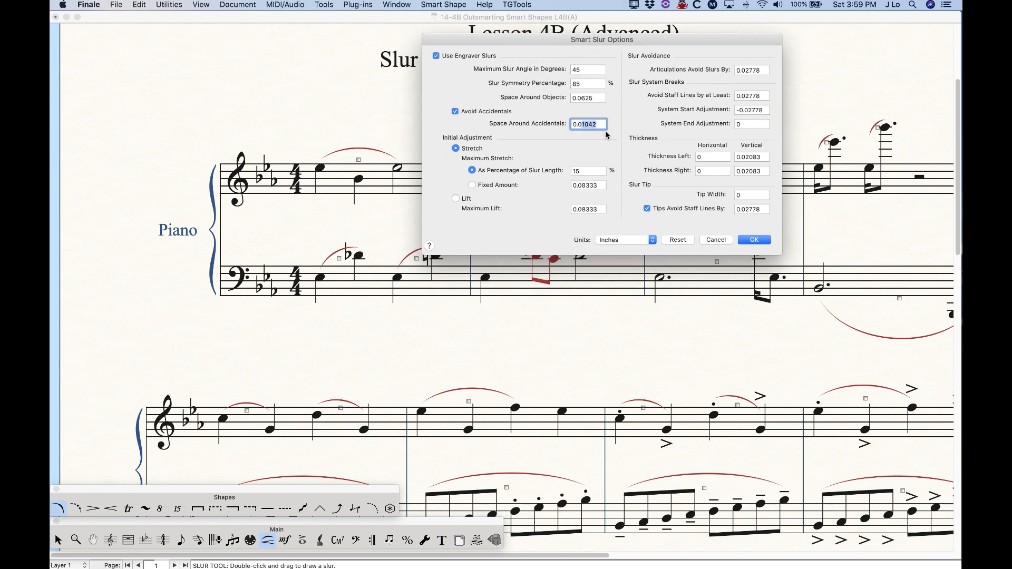
pyautogui.write('25')
pyautogui.click(758, 239)
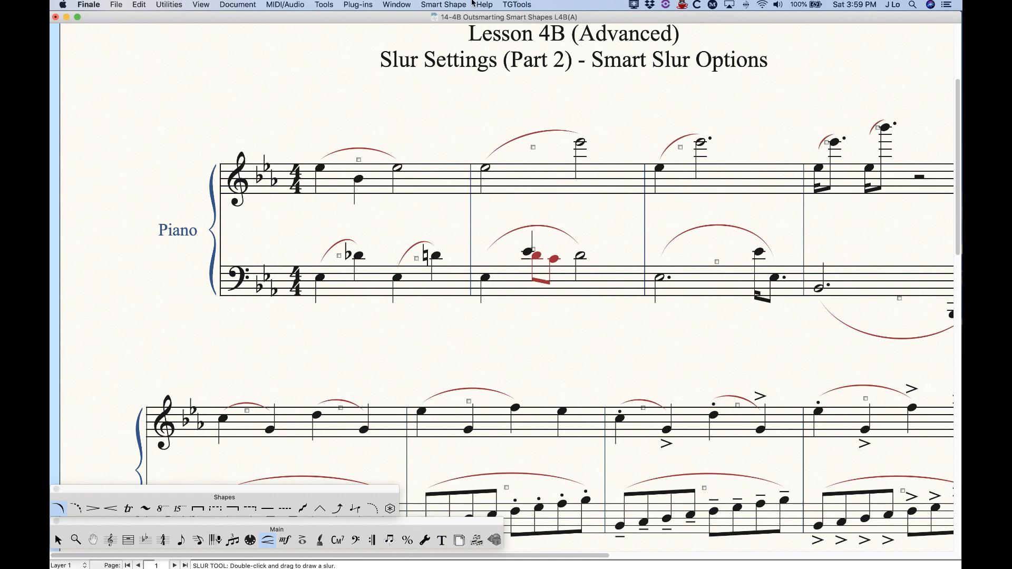
# Reopen the Smart Slur Options and reset all values to their defaults.
pyautogui.click(441, 4)
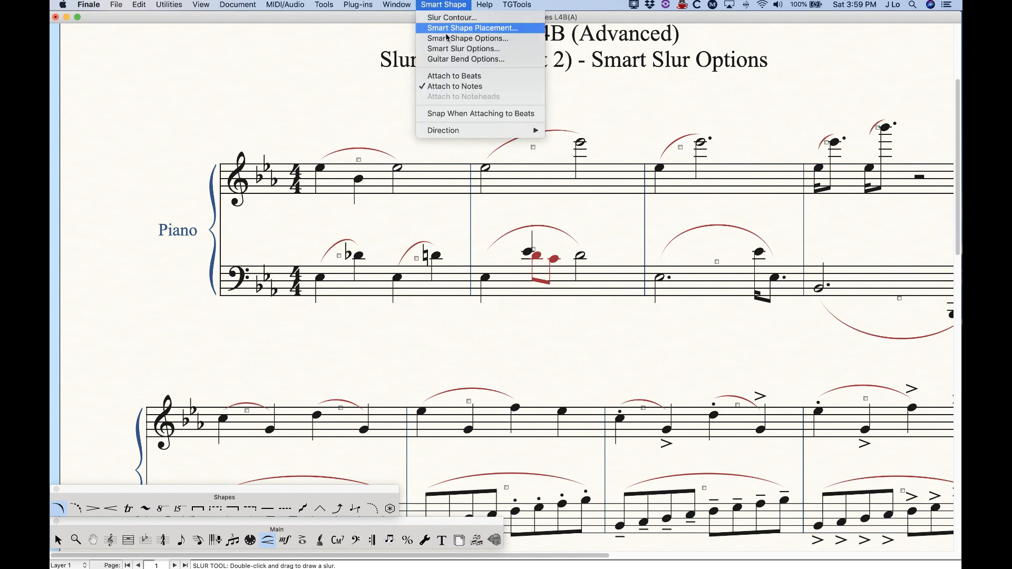
pyautogui.click(462, 48)
pyautogui.moveTo(584, 105); pyautogui.dragTo(550, 92)
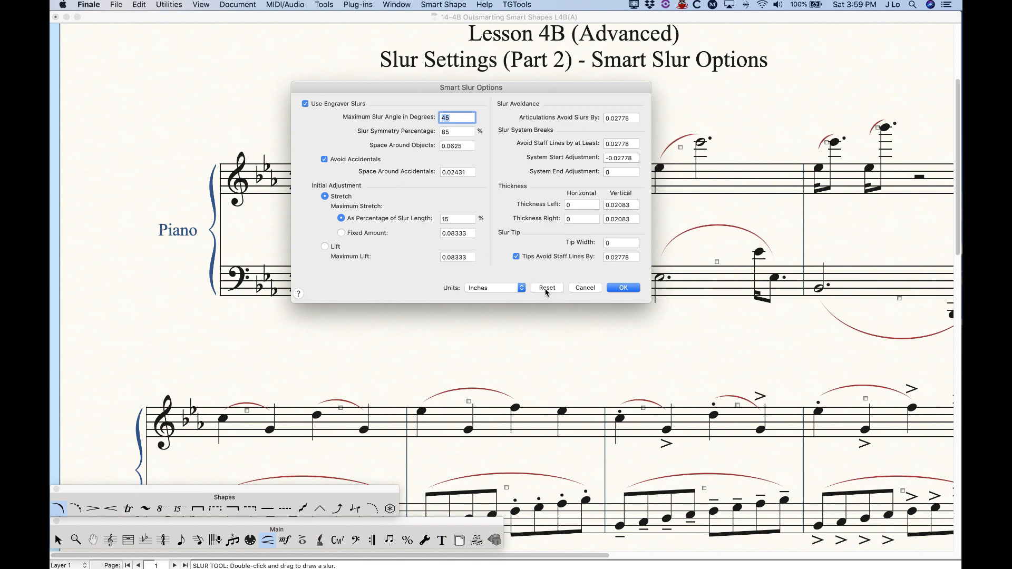
pyautogui.click(547, 289)
# Set Space Around Objects to 0.12 inches and apply the slur options to the score.
pyautogui.moveTo(425, 90); pyautogui.dragTo(480, 81)
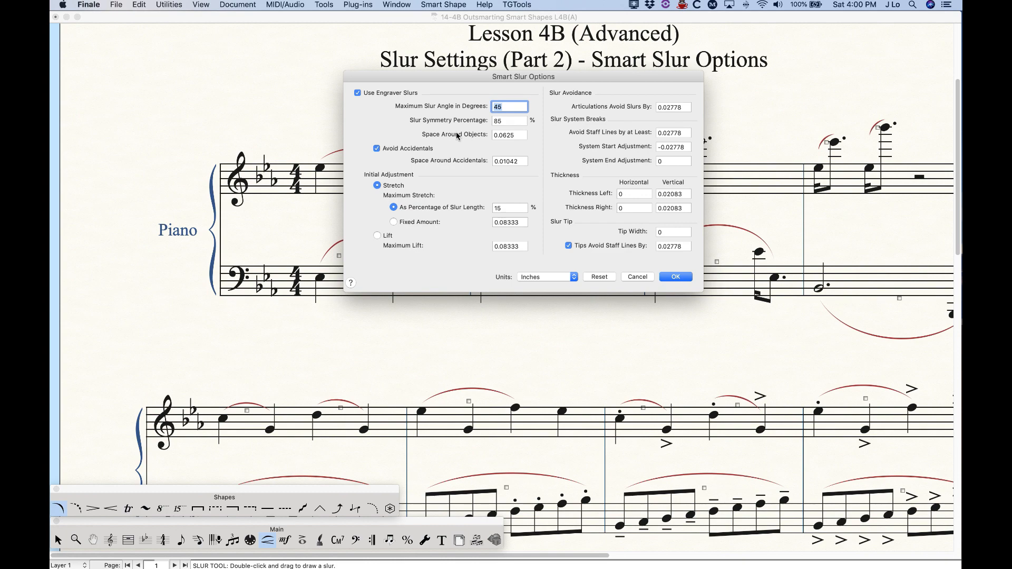
pyautogui.moveTo(514, 77); pyautogui.dragTo(251, 103)
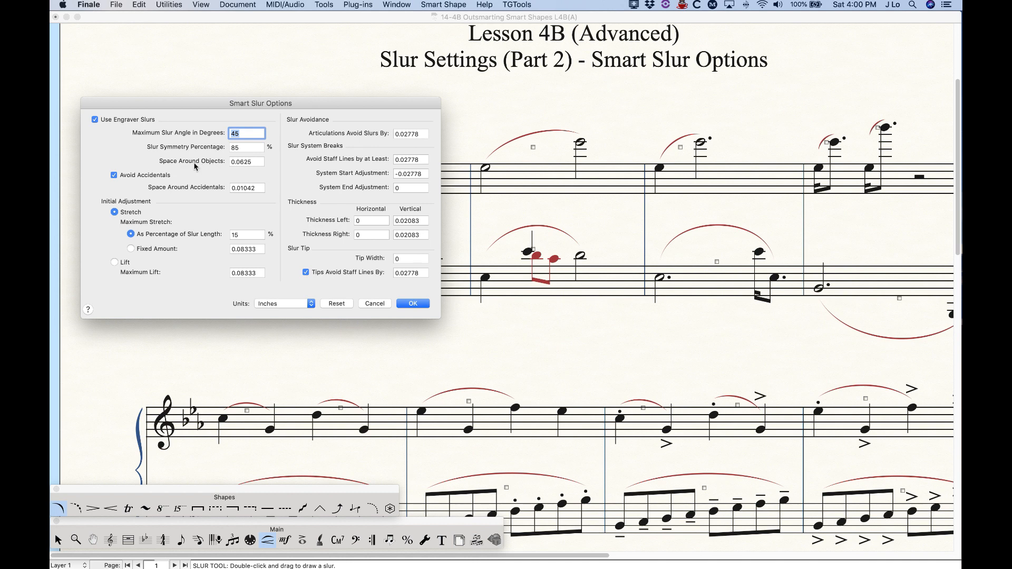
pyautogui.doubleClick(253, 164)
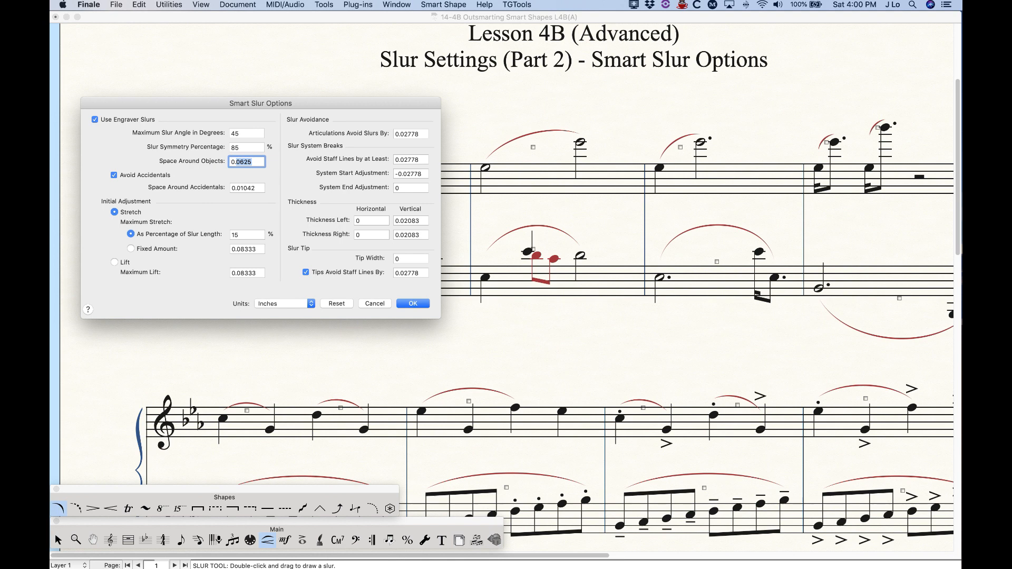
pyautogui.write('0.12')
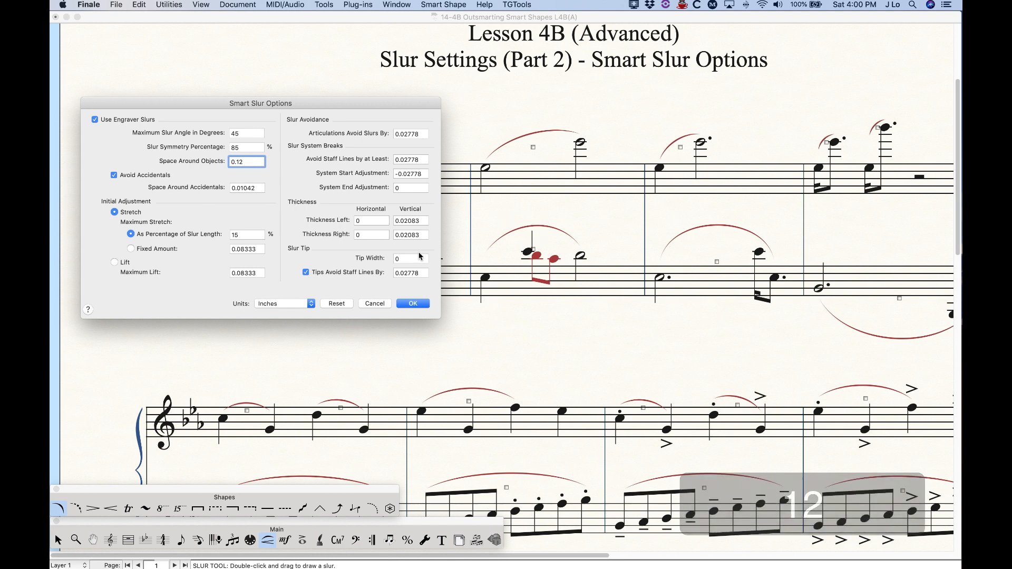
pyautogui.click(415, 304)
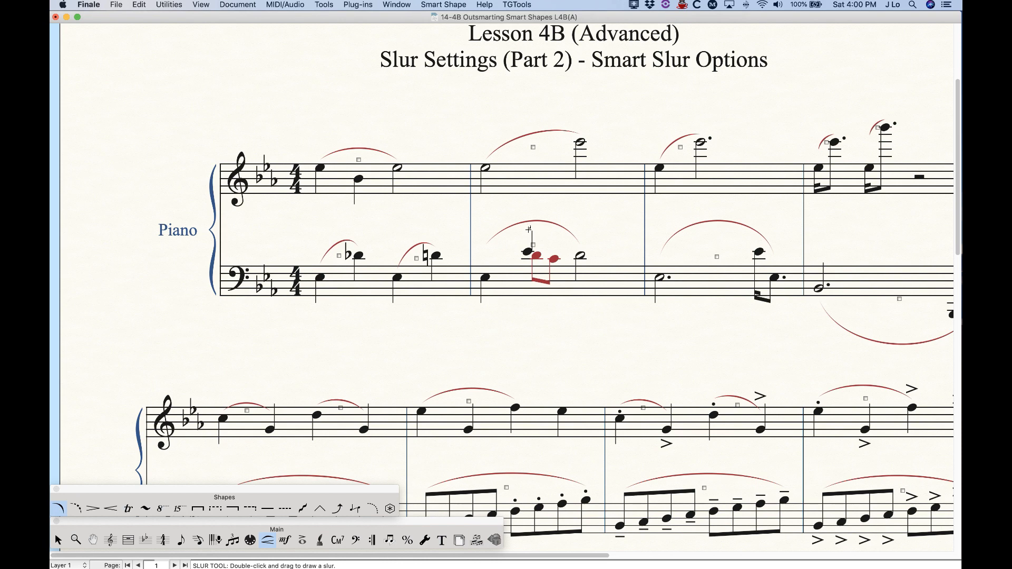
# Set Space Around Objects to 0 in the Smart Slur Options and apply it.
pyautogui.click(456, 3)
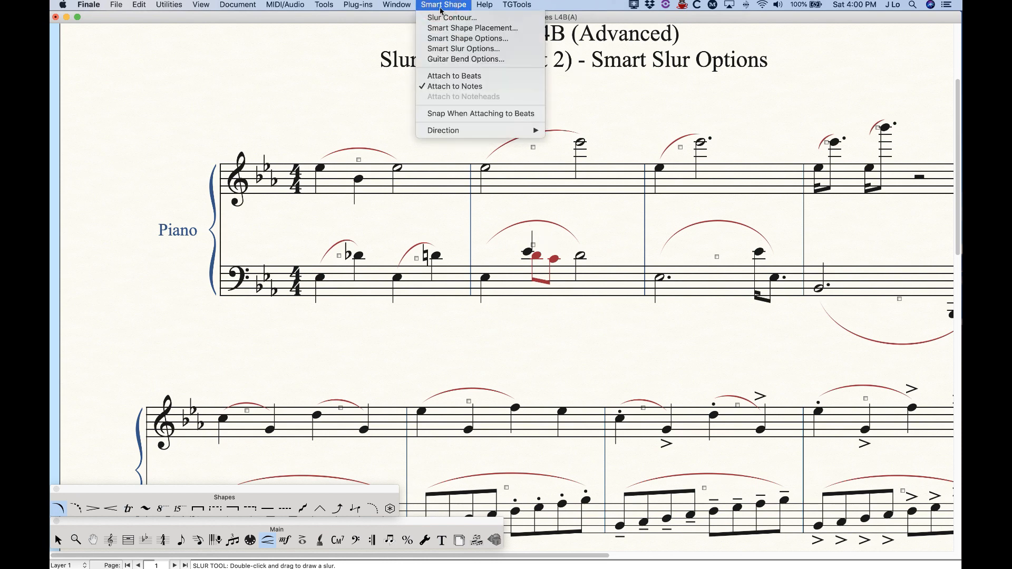
pyautogui.click(460, 53)
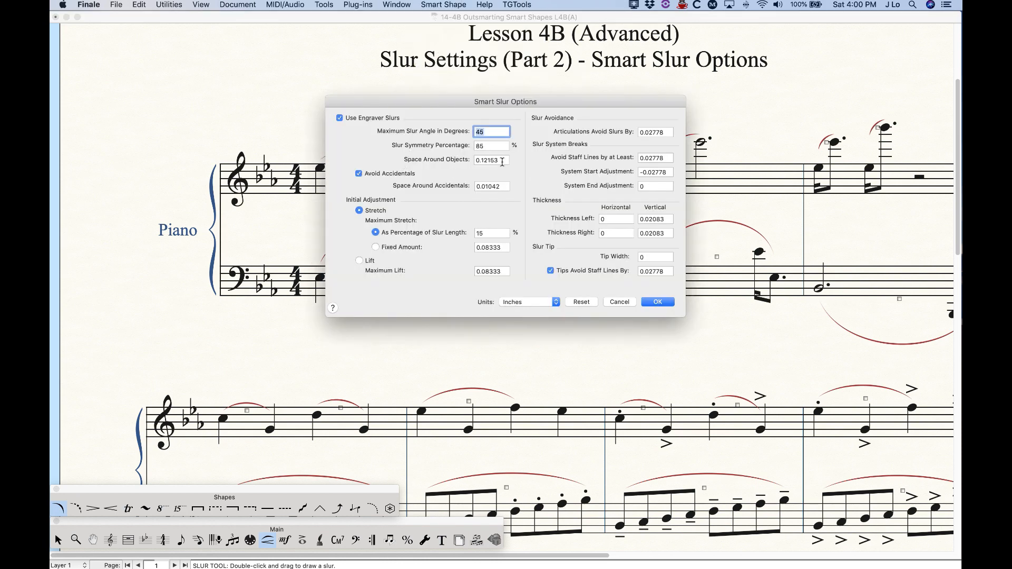
pyautogui.doubleClick(501, 161)
pyautogui.write('0')
pyautogui.click(658, 302)
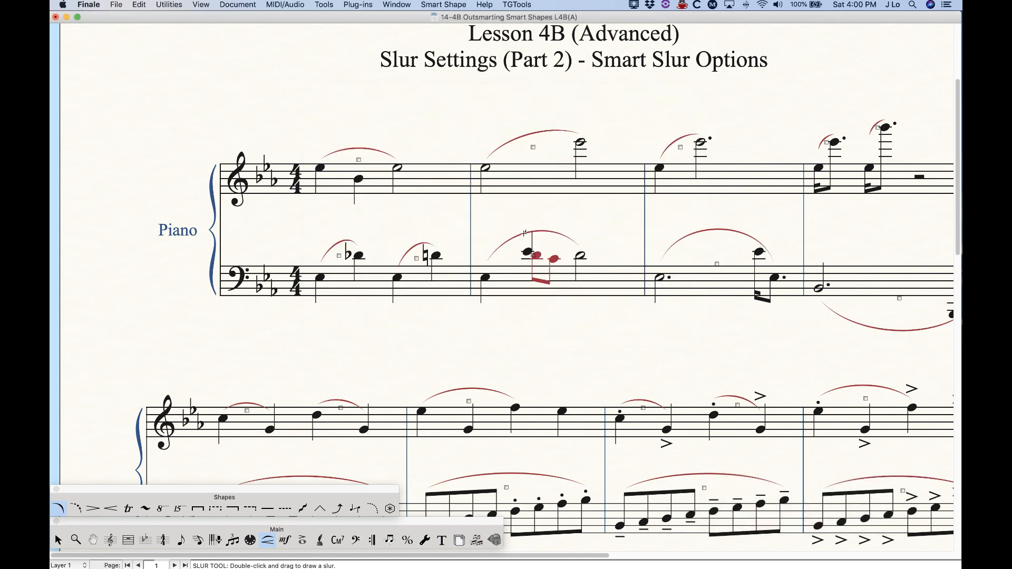
pyautogui.click(437, 4)
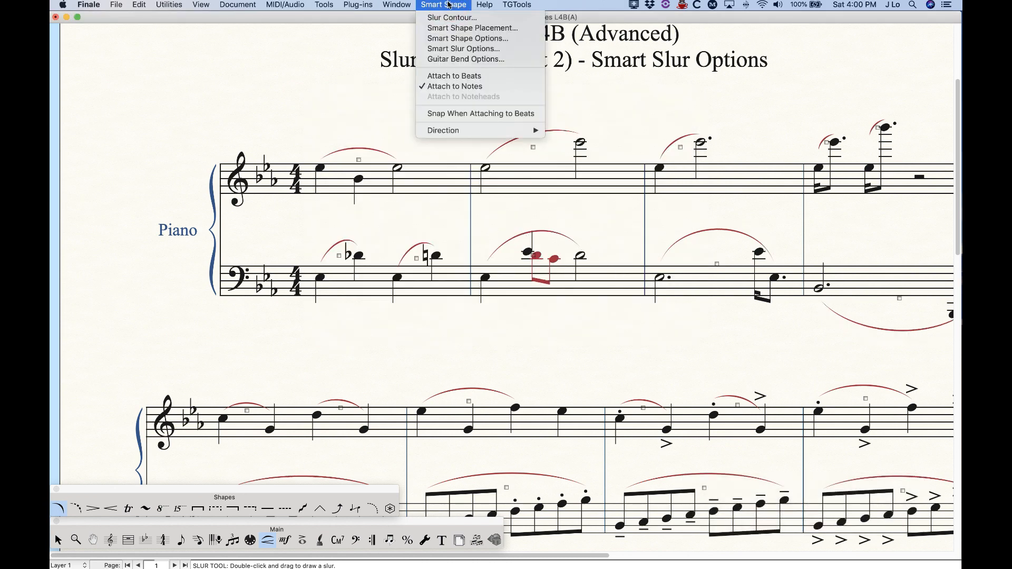
pyautogui.click(461, 52)
pyautogui.click(584, 302)
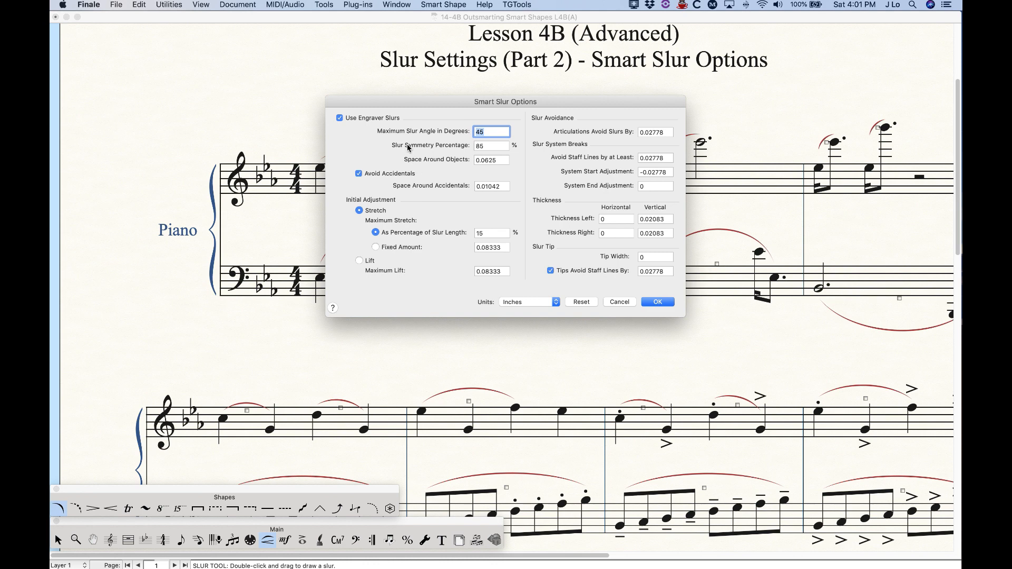
pyautogui.click(620, 303)
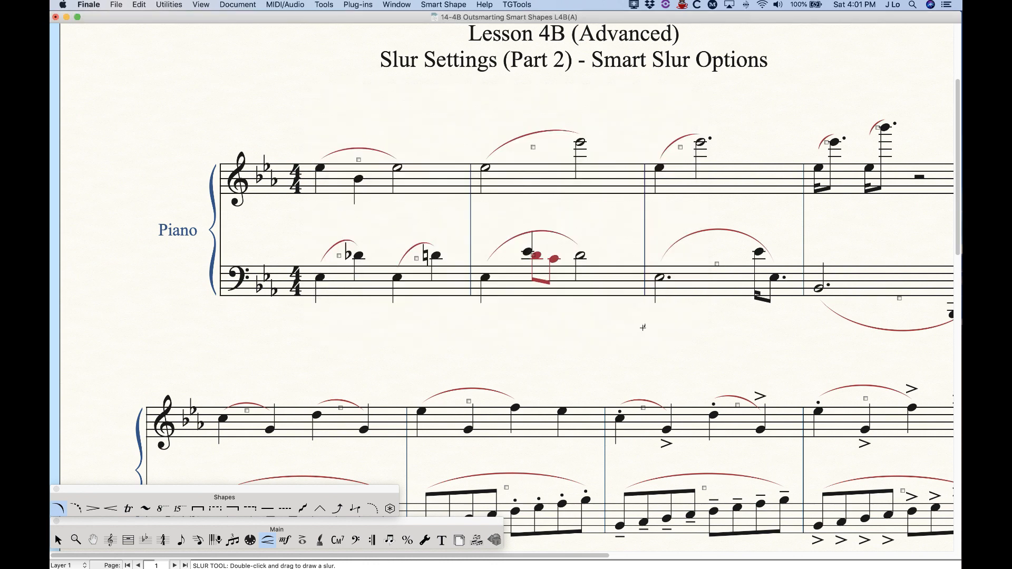
# Set the Slur Symmetry Percentage to 100 in the Smart Slur Options and apply it to the score.
pyautogui.hscroll(5, 642, 329)
pyautogui.hscroll(5, 642, 329)
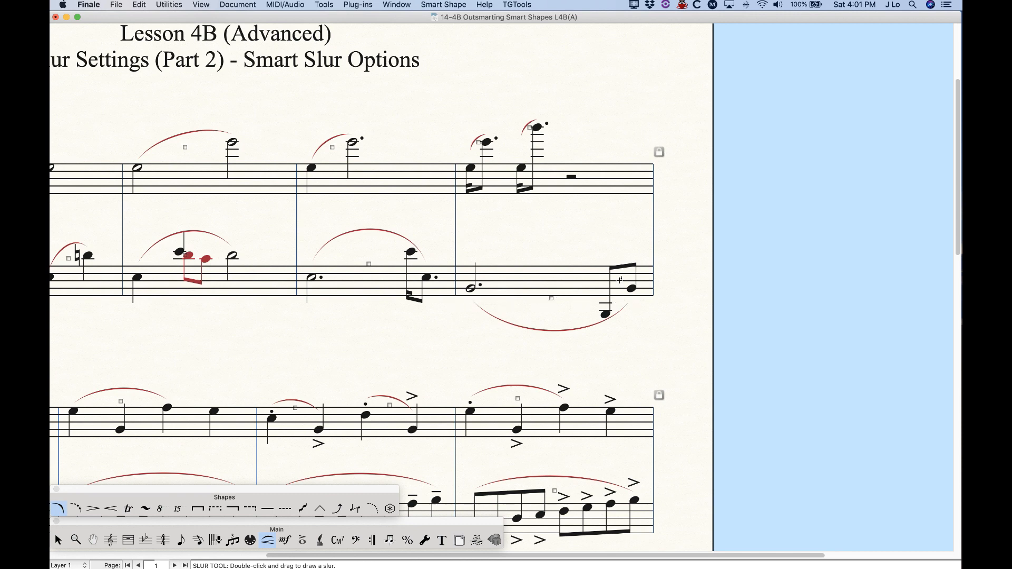
pyautogui.click(444, 4)
pyautogui.click(453, 52)
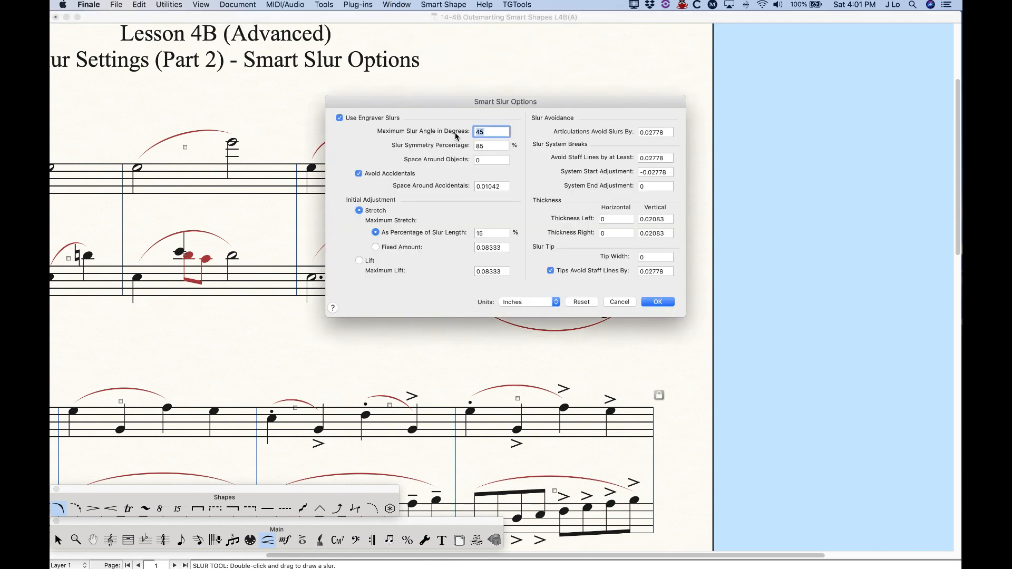
pyautogui.moveTo(454, 105); pyautogui.dragTo(444, 11)
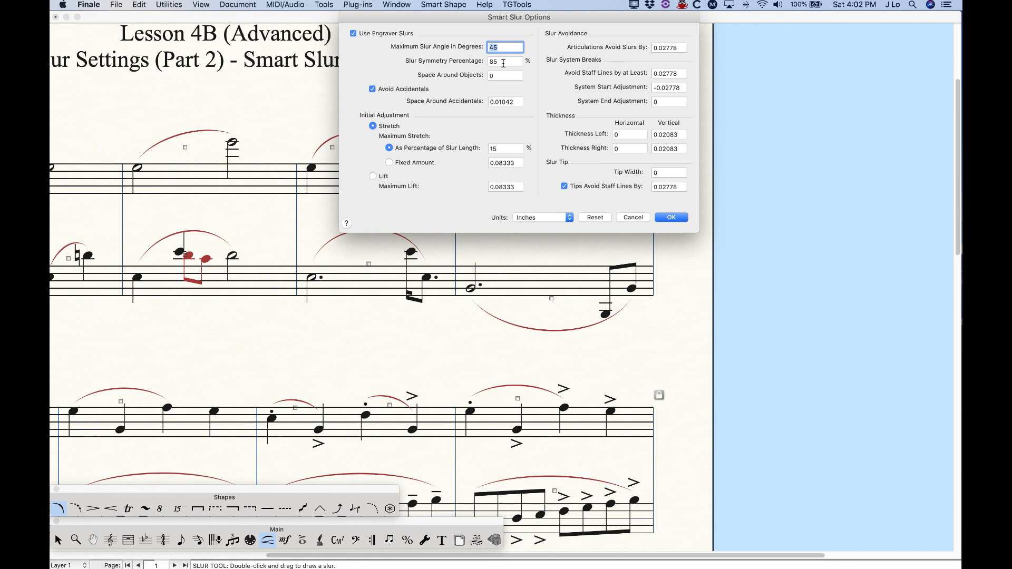
pyautogui.moveTo(501, 64); pyautogui.dragTo(486, 64)
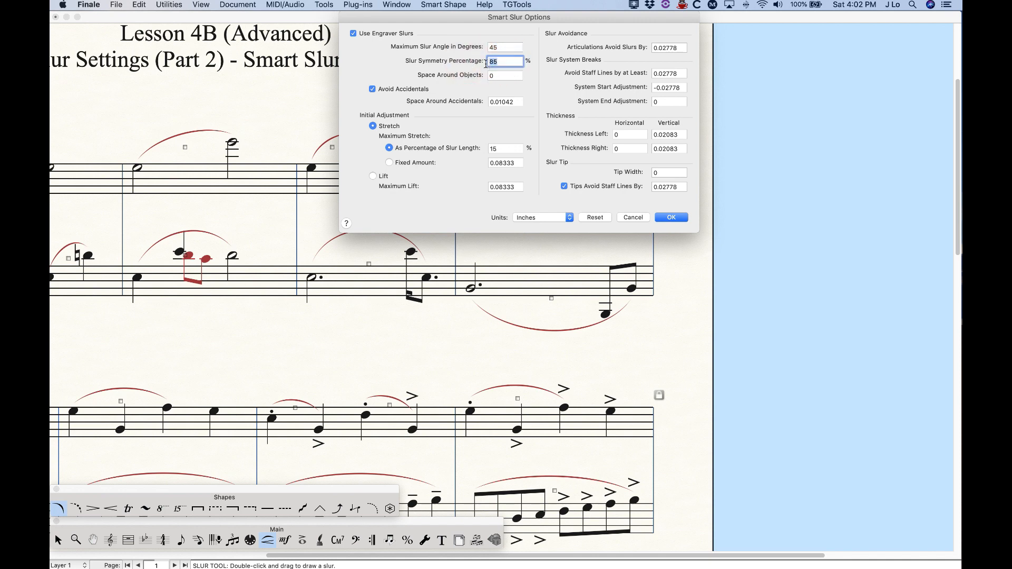
pyautogui.write('100')
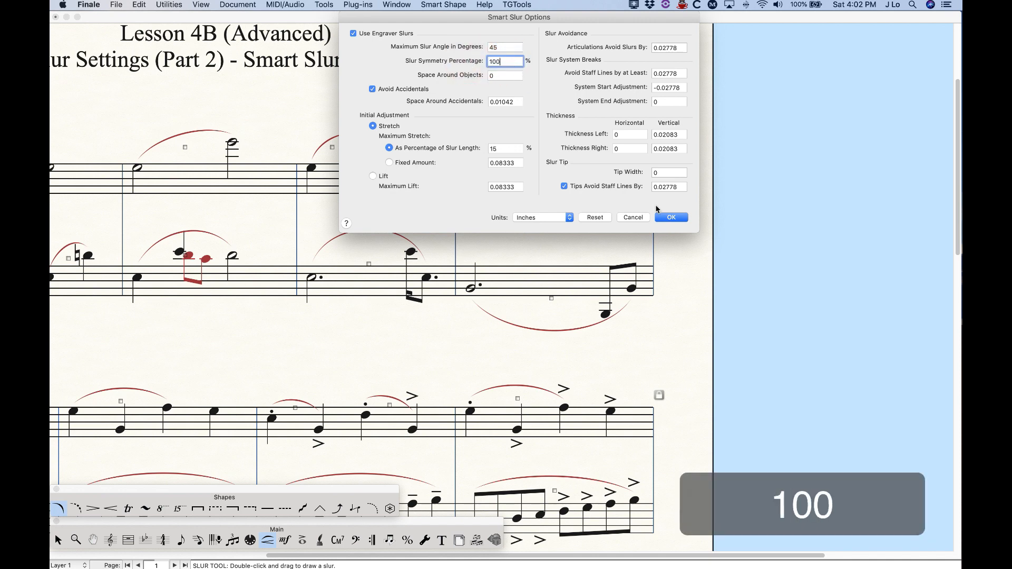
pyautogui.click(671, 218)
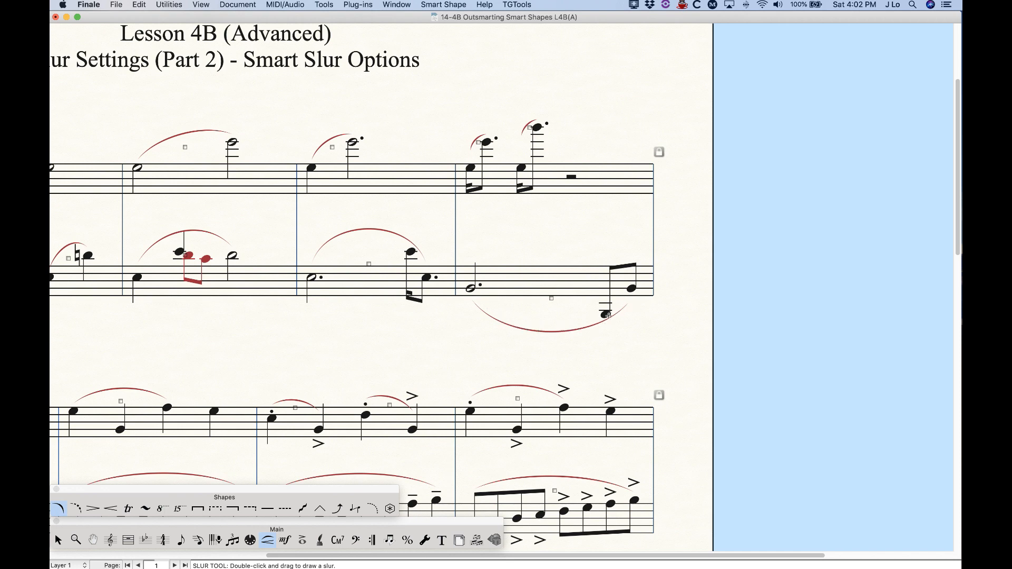
# Set the Slur Symmetry Percentage to 0 in the Smart Slur Options and apply it to the slurs.
pyautogui.click(443, 5)
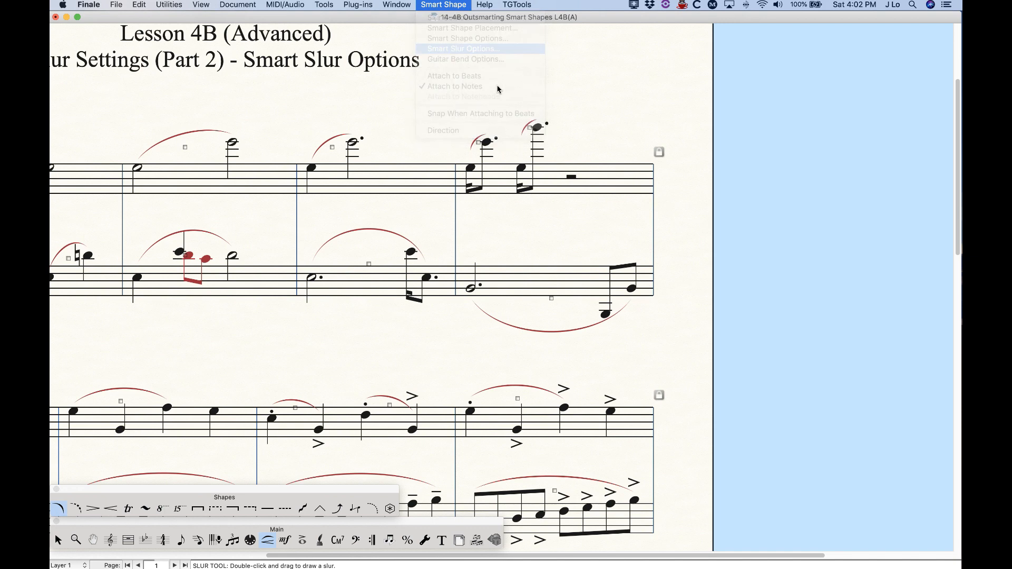
pyautogui.click(454, 51)
pyautogui.moveTo(490, 146); pyautogui.dragTo(441, 144)
pyautogui.write('0')
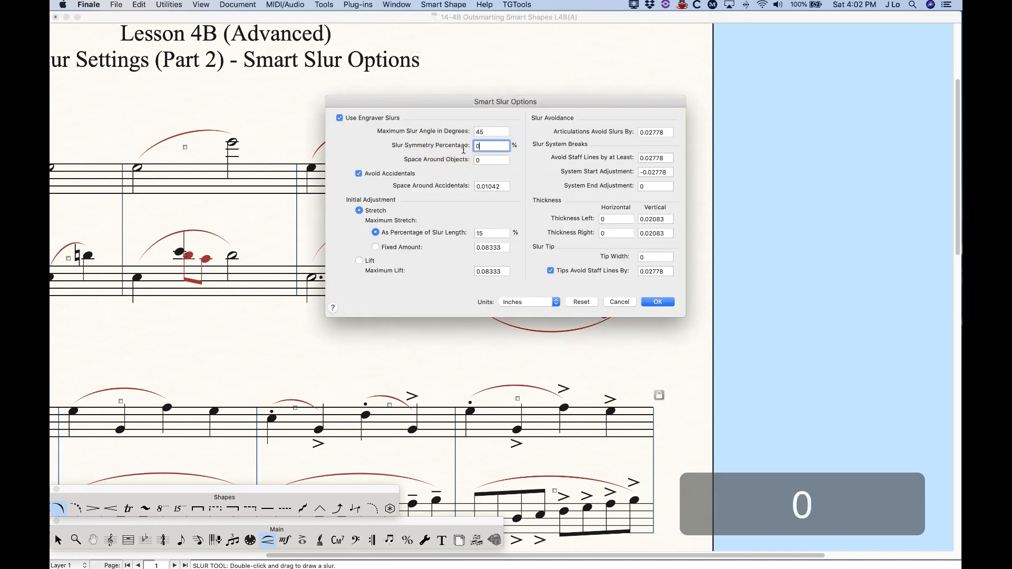
pyautogui.click(659, 301)
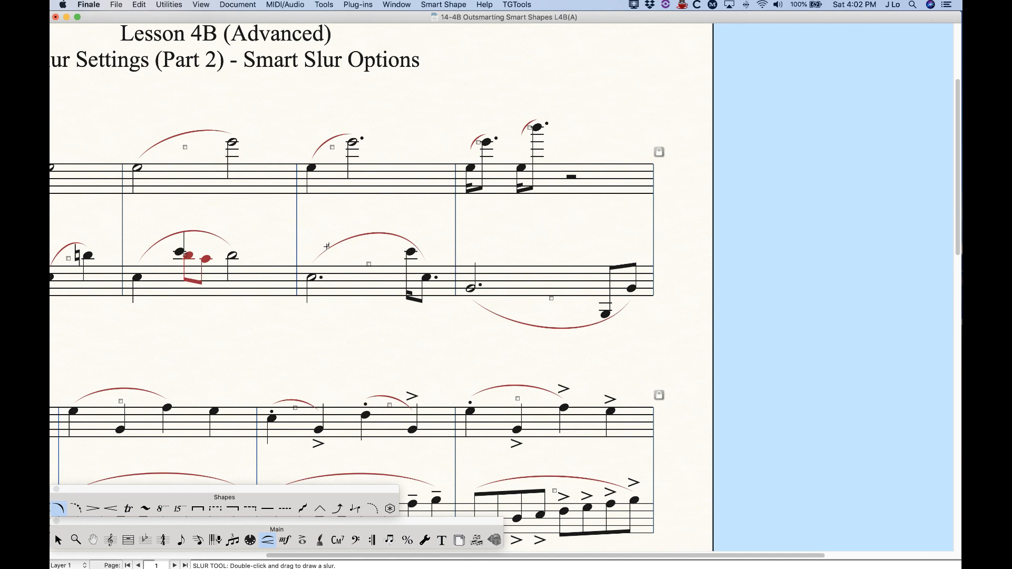
# Reset the Smart Slur Options to their default values and apply them to the score.
pyautogui.click(444, 5)
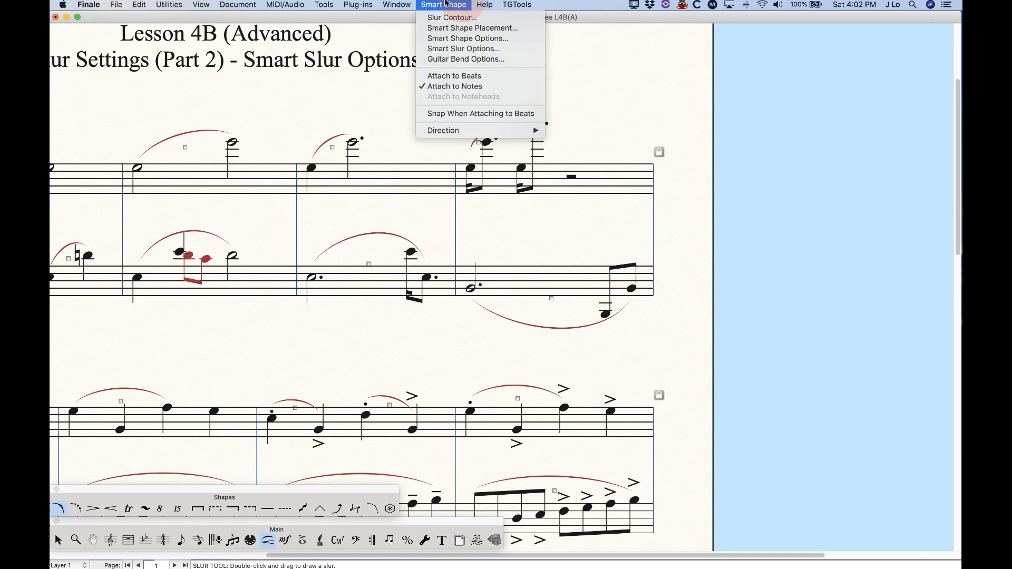
pyautogui.click(445, 47)
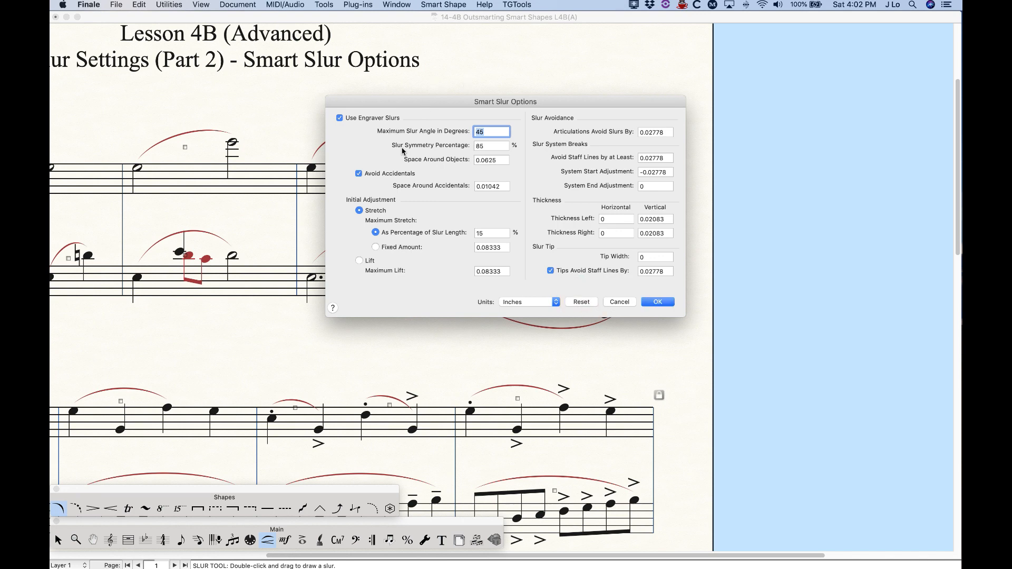
pyautogui.click(486, 147)
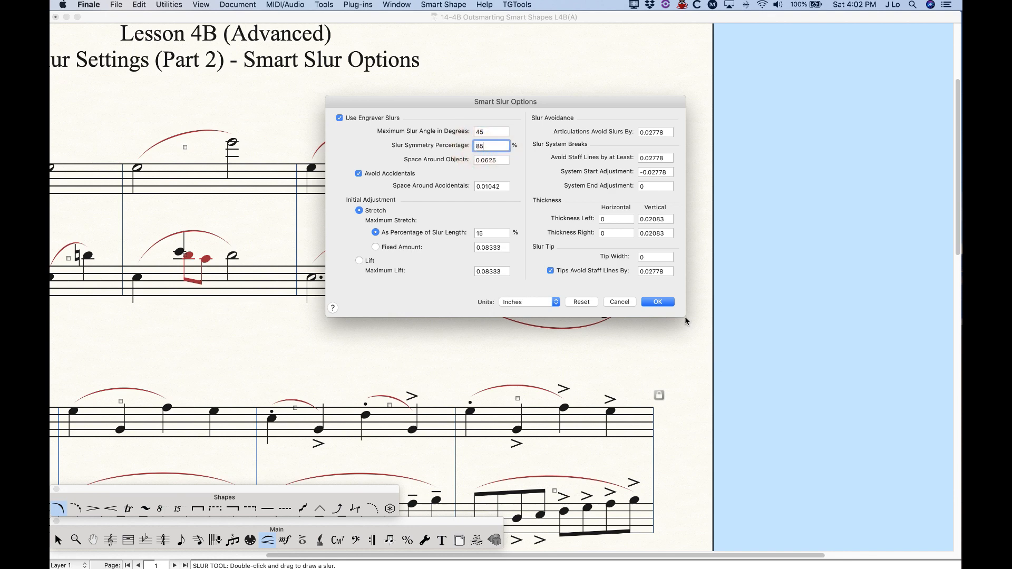
pyautogui.click(659, 303)
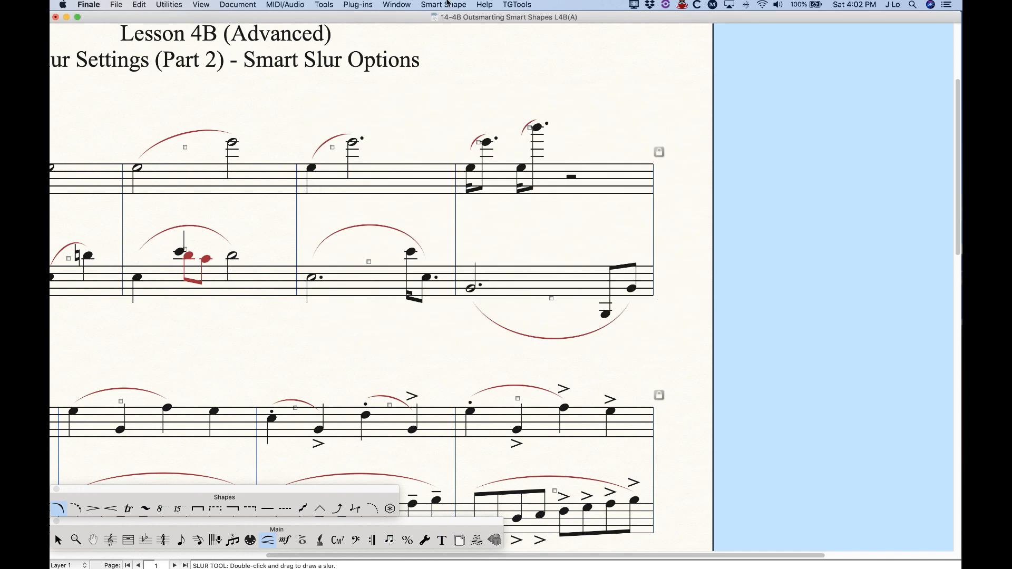
pyautogui.click(445, 4)
pyautogui.click(454, 49)
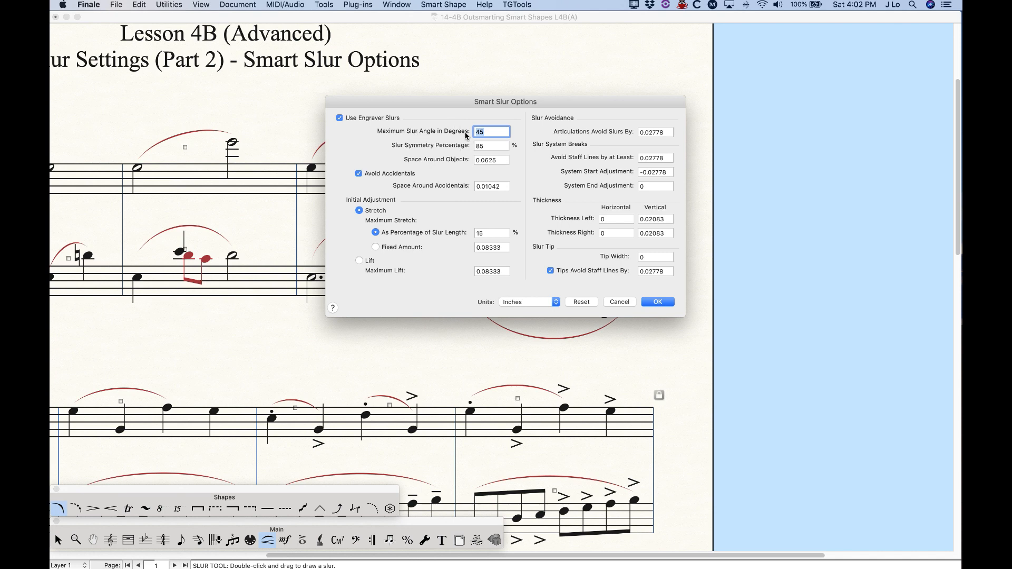
pyautogui.moveTo(503, 103); pyautogui.dragTo(413, 108)
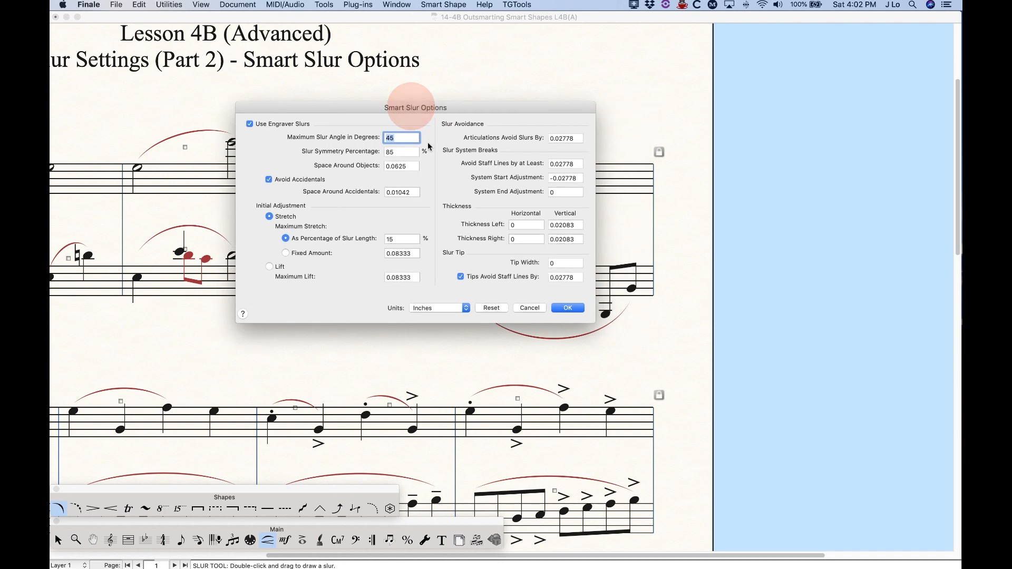
pyautogui.click(569, 308)
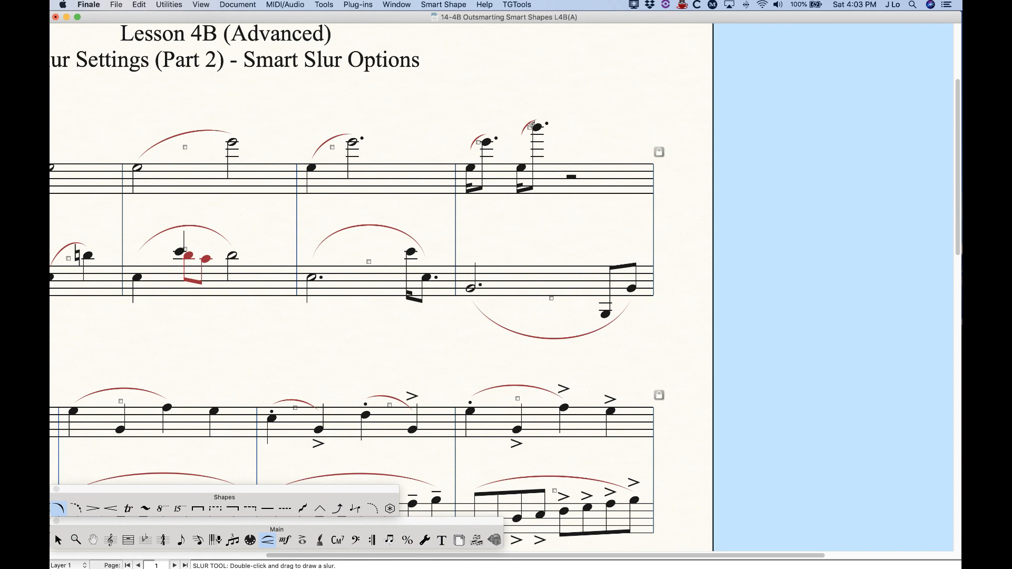
# Set the Maximum Slur Angle to 85 degrees in the Smart Slur Options and apply it.
pyautogui.click(456, 4)
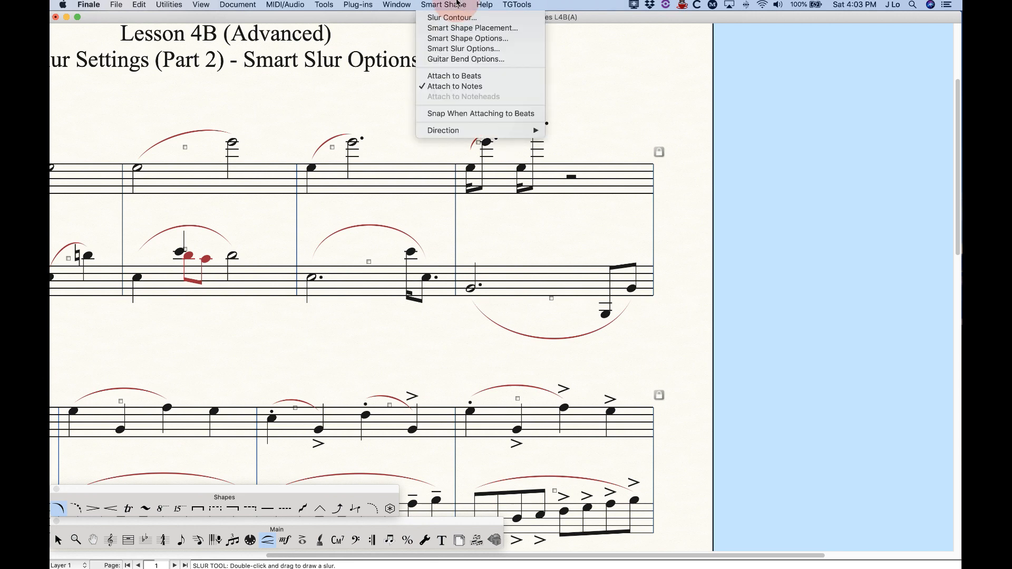
pyautogui.click(456, 49)
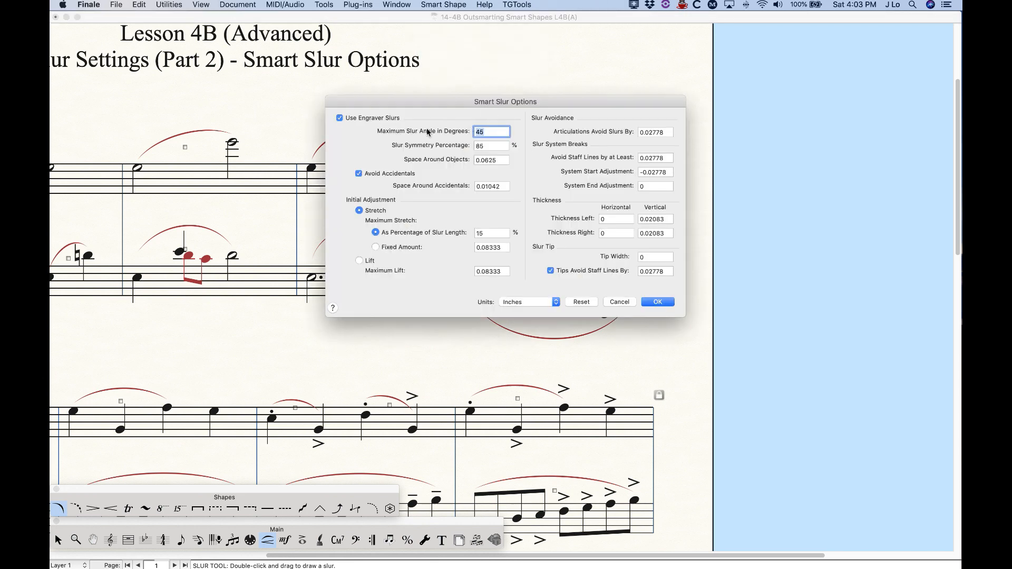
pyautogui.moveTo(481, 104); pyautogui.dragTo(482, 241)
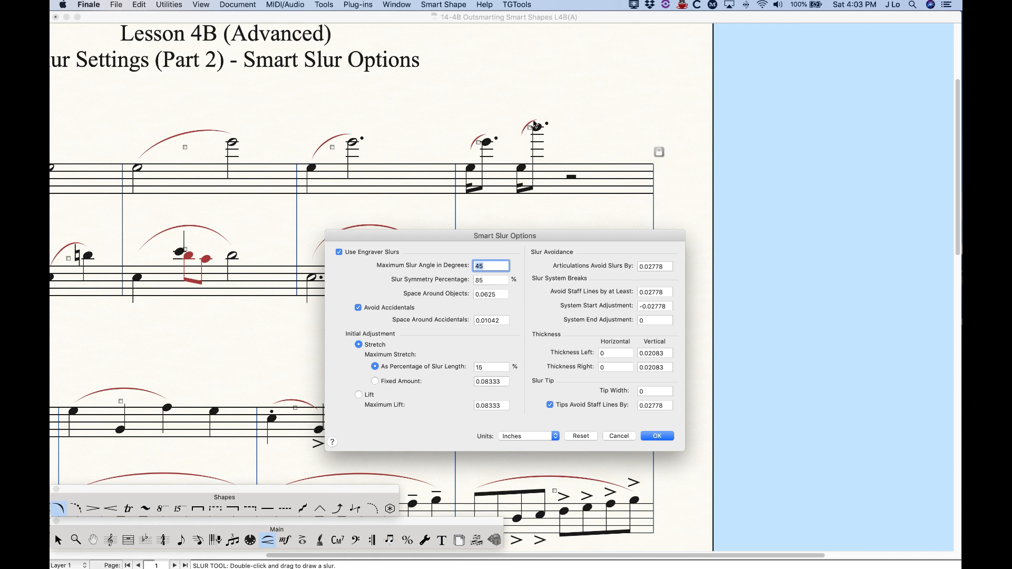
pyautogui.click(492, 266)
pyautogui.doubleClick(488, 266)
pyautogui.write('85')
pyautogui.click(657, 436)
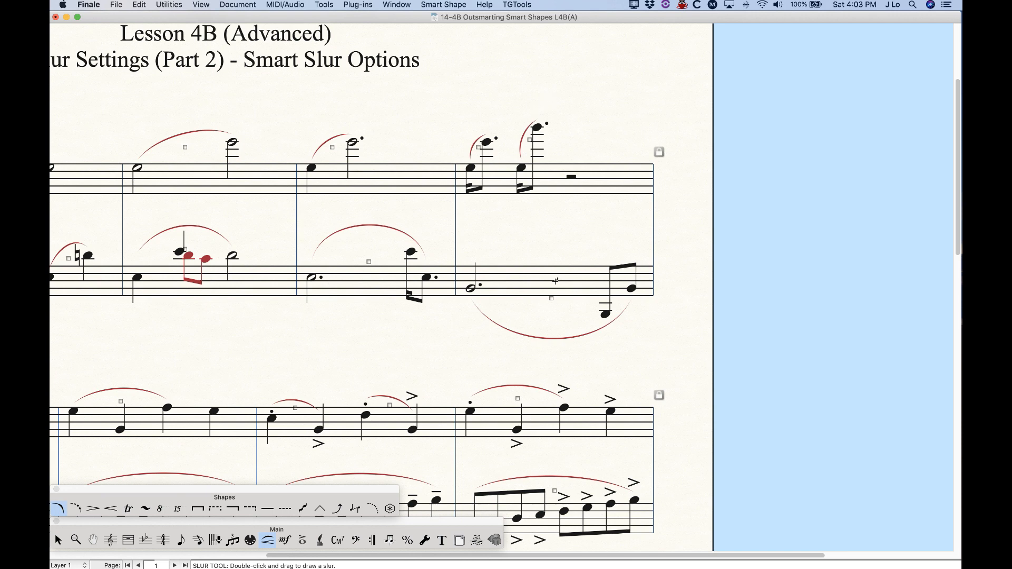
# Set the Maximum Slur Angle to 0 degrees in the Smart Slur Options and apply it.
pyautogui.click(444, 4)
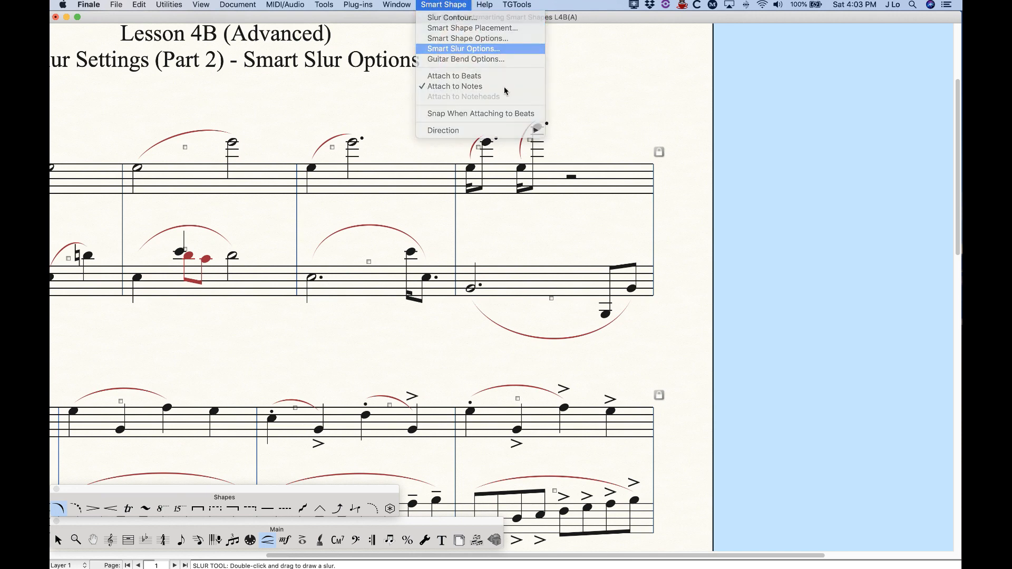
pyautogui.click(458, 45)
pyautogui.click(487, 148)
pyautogui.moveTo(486, 132); pyautogui.dragTo(458, 127)
pyautogui.write('0')
pyautogui.click(656, 301)
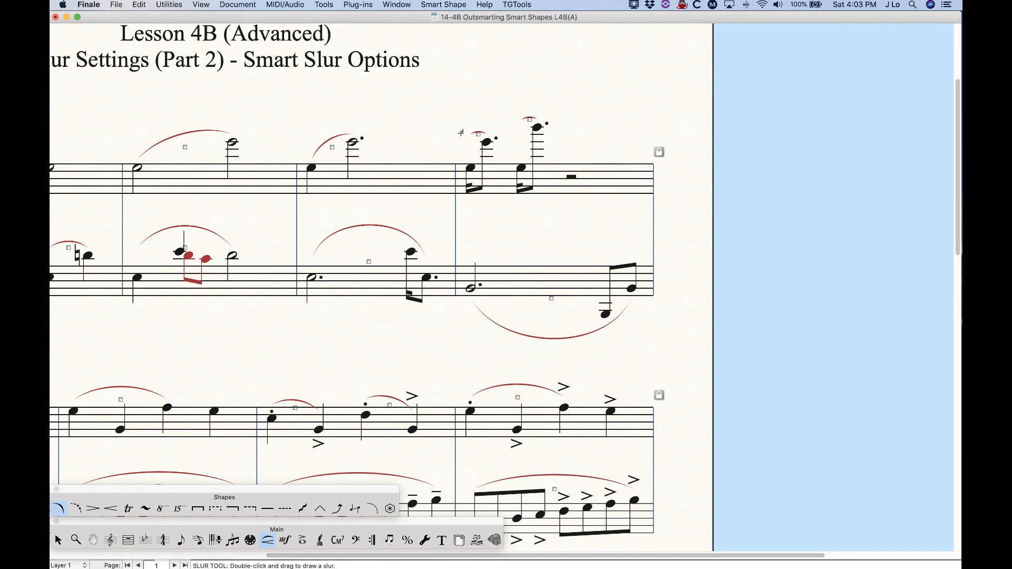
# Set the Maximum Slur Angle to 60 degrees in the Smart Slur Options and apply it.
pyautogui.click(443, 4)
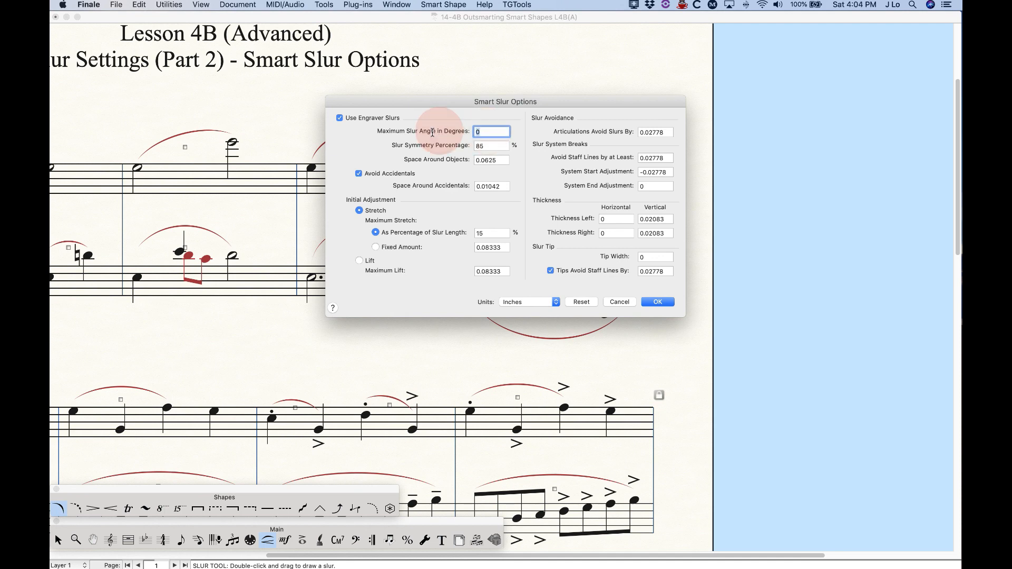
pyautogui.write('45')
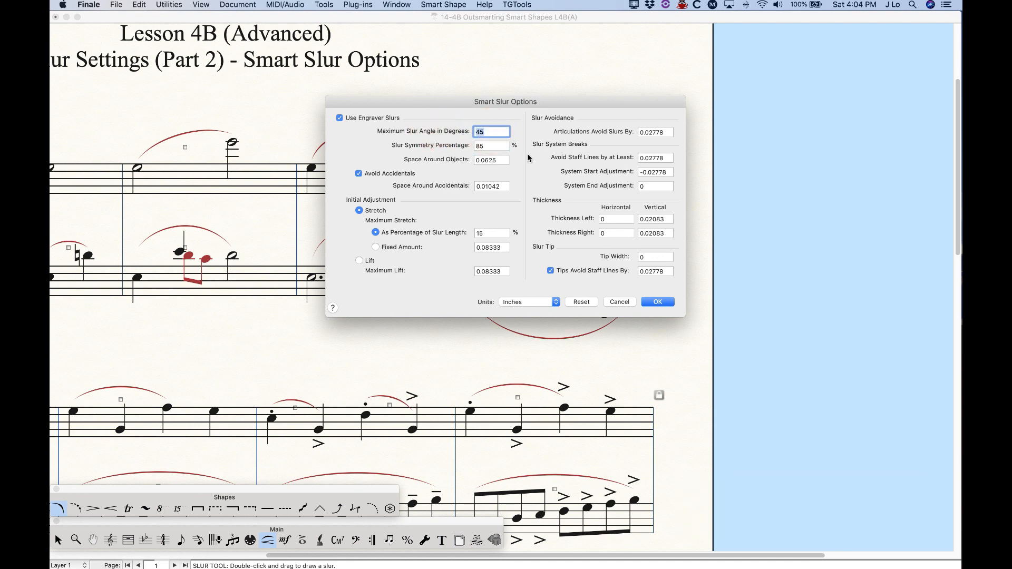
pyautogui.write('60')
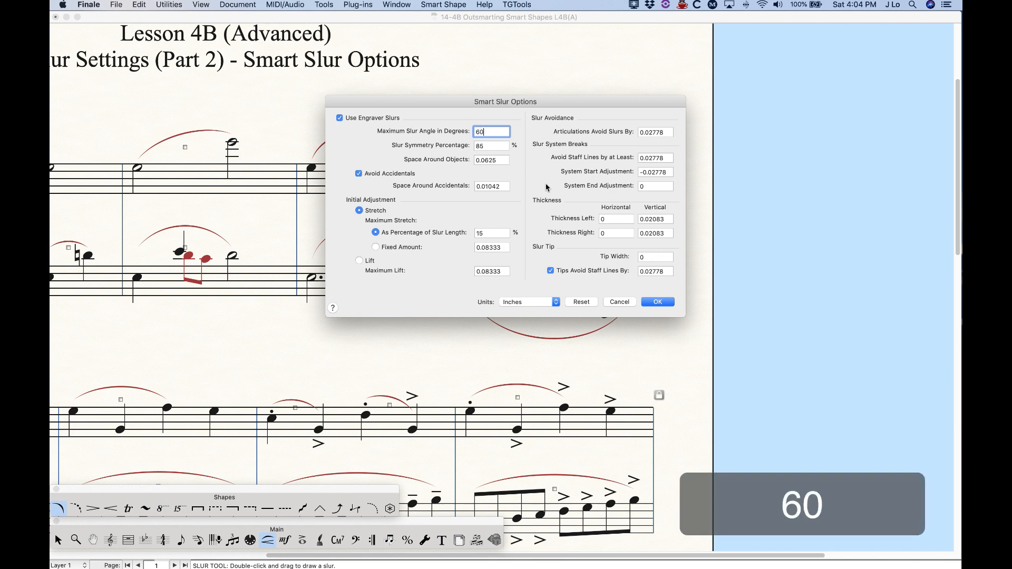
pyautogui.click(658, 302)
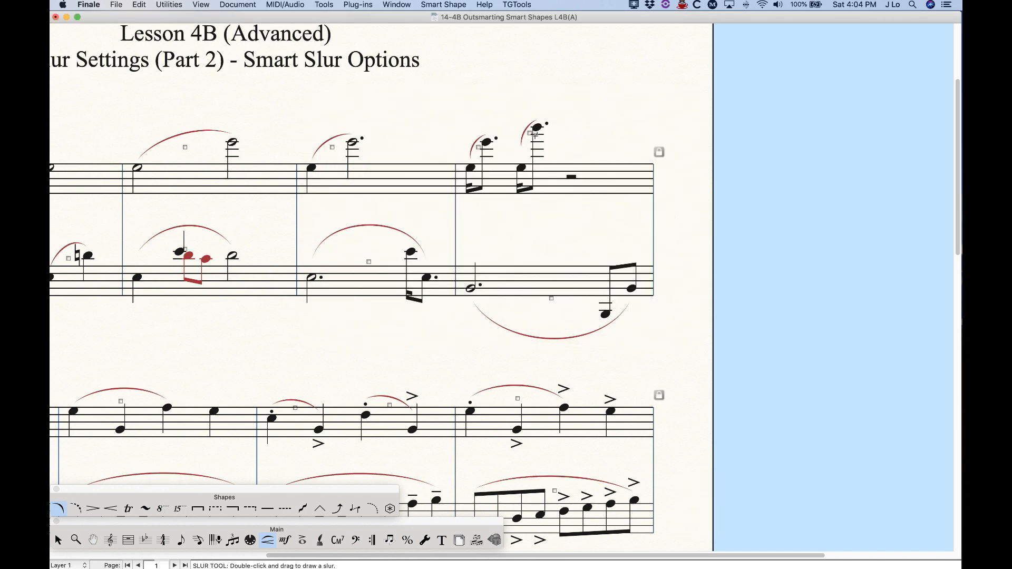
# Restore all Smart Slur Options to their defaults, including the Maximum Slur Angle, and apply them to the score.
pyautogui.hscroll(-5, 555, 207)
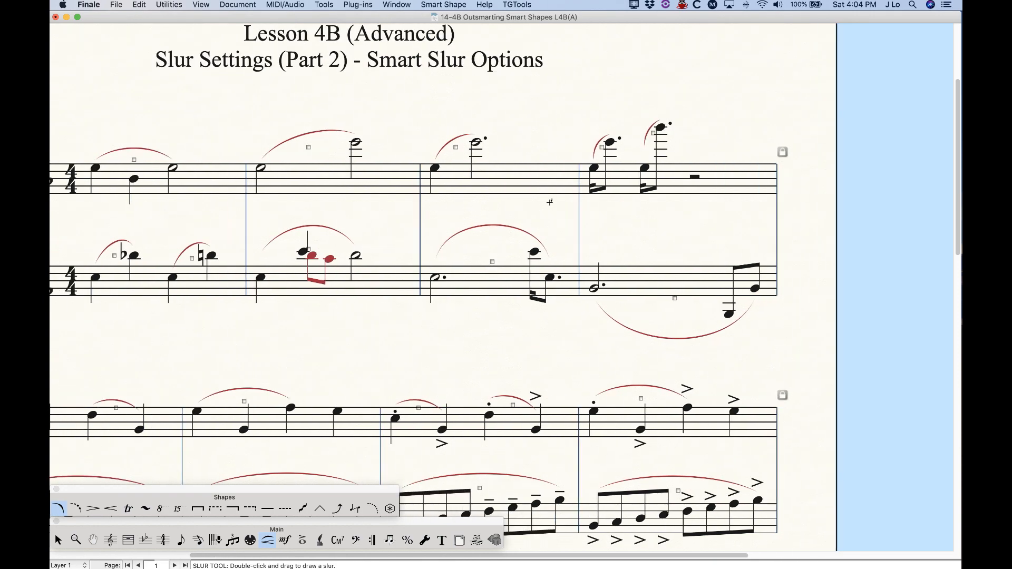
pyautogui.hscroll(3, 550, 202)
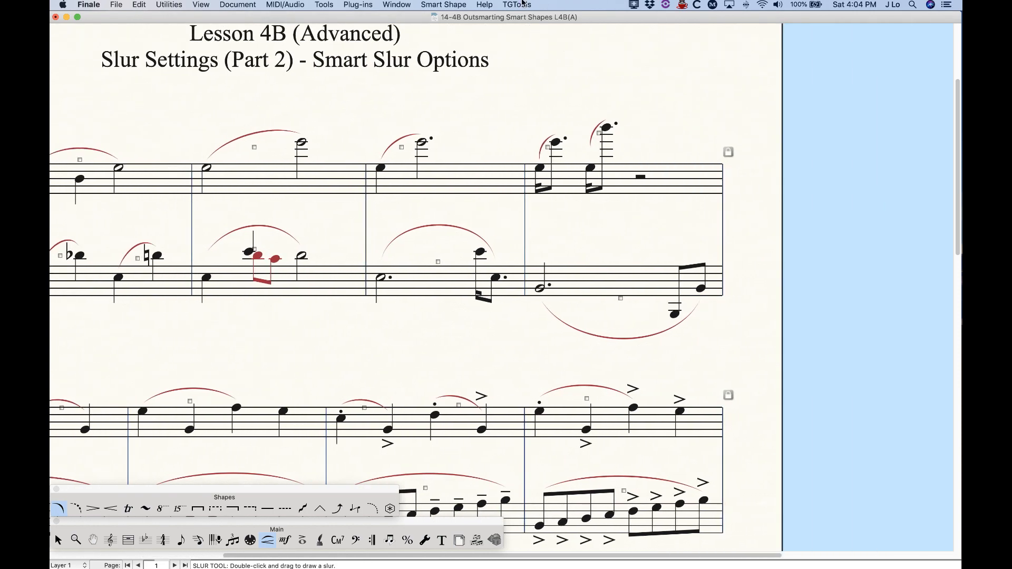
pyautogui.click(442, 5)
pyautogui.click(462, 54)
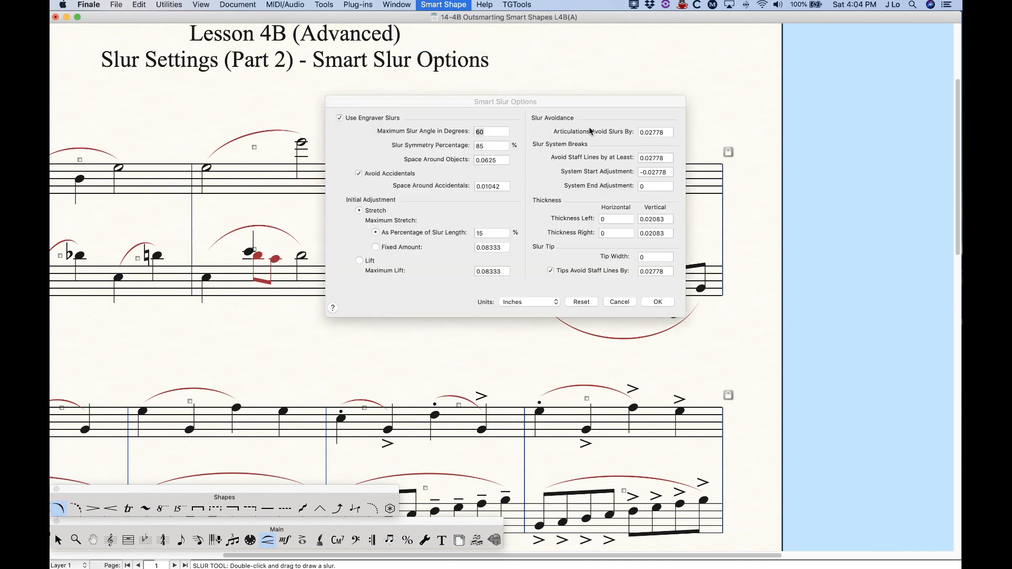
pyautogui.moveTo(497, 106); pyautogui.dragTo(401, 216)
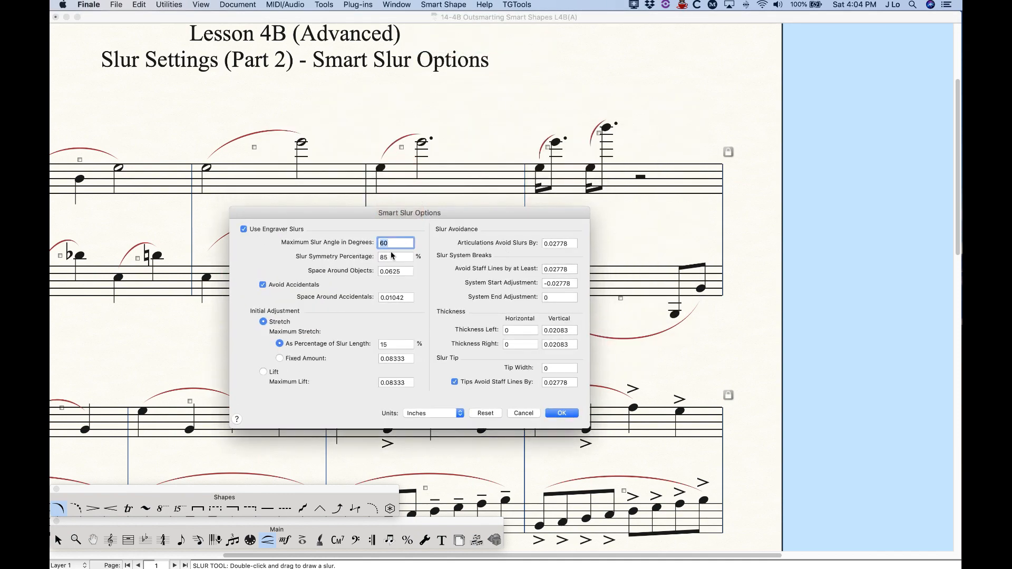
pyautogui.click(489, 414)
pyautogui.click(562, 412)
pyautogui.click(529, 98)
# Examine the Slur Avoidance setting in the Smart Slur Options alongside the articulated slurs in the second system, leaving all options unchanged.
pyautogui.scroll(5, 417, 322)
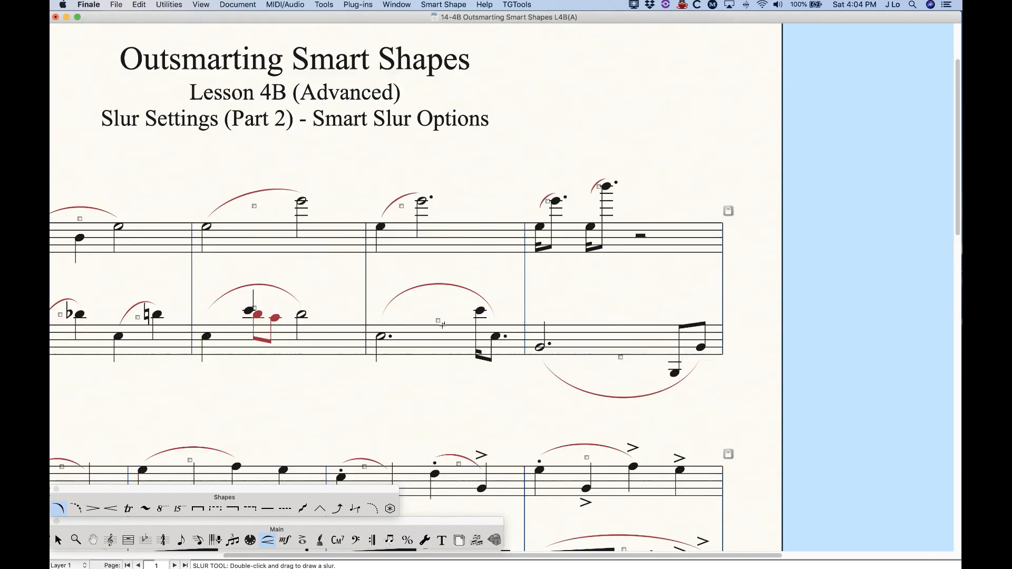
pyautogui.hscroll(-5, 445, 316)
pyautogui.scroll(-5, 445, 316)
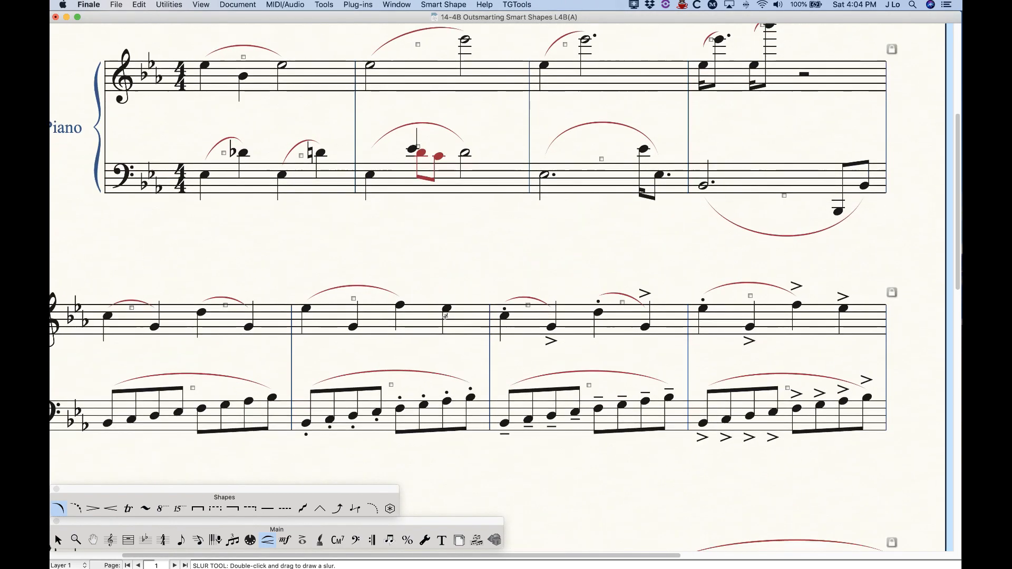
pyautogui.scroll(-3, 445, 316)
pyautogui.hscroll(-4, 445, 317)
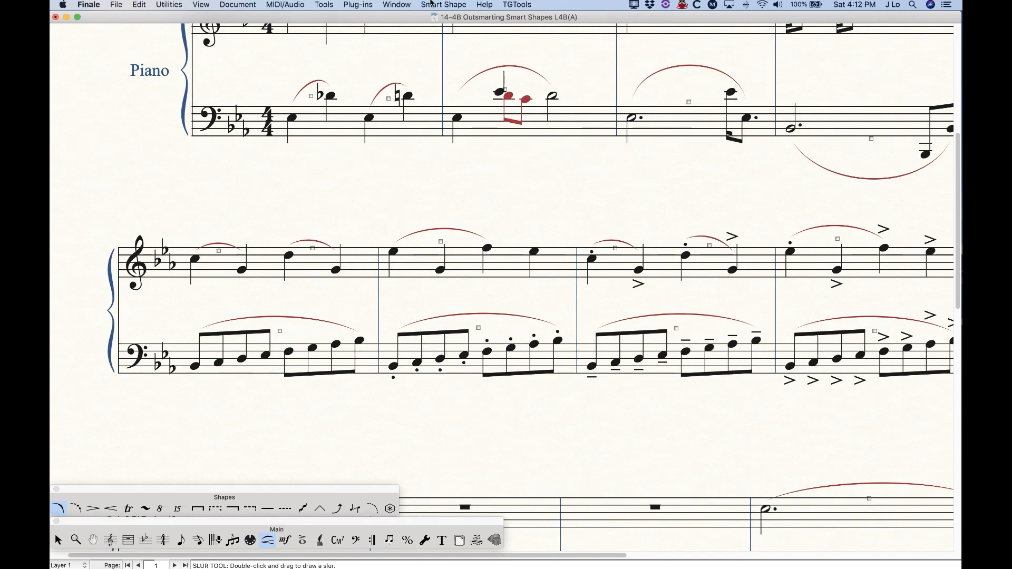
pyautogui.click(432, 4)
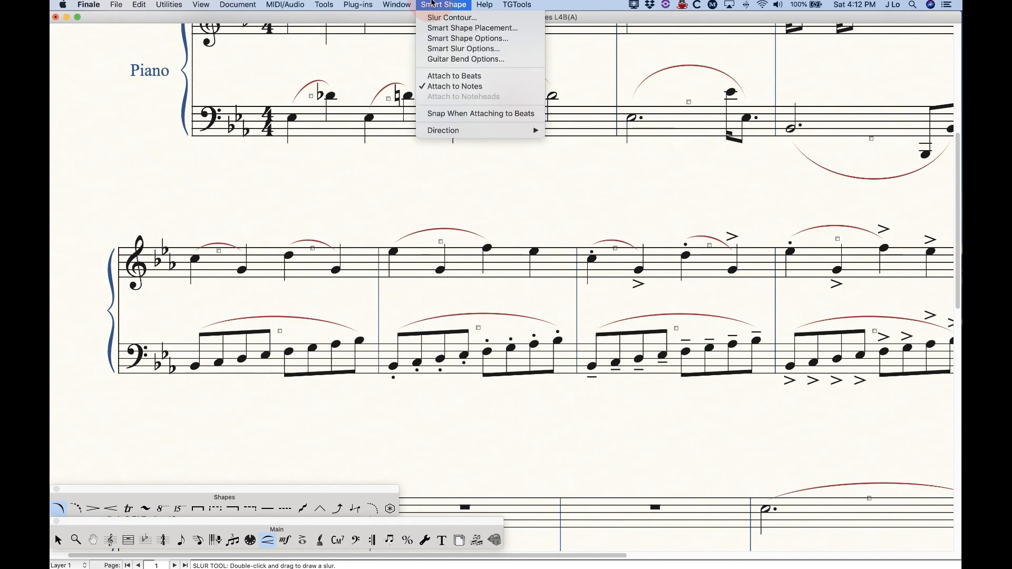
pyautogui.click(445, 49)
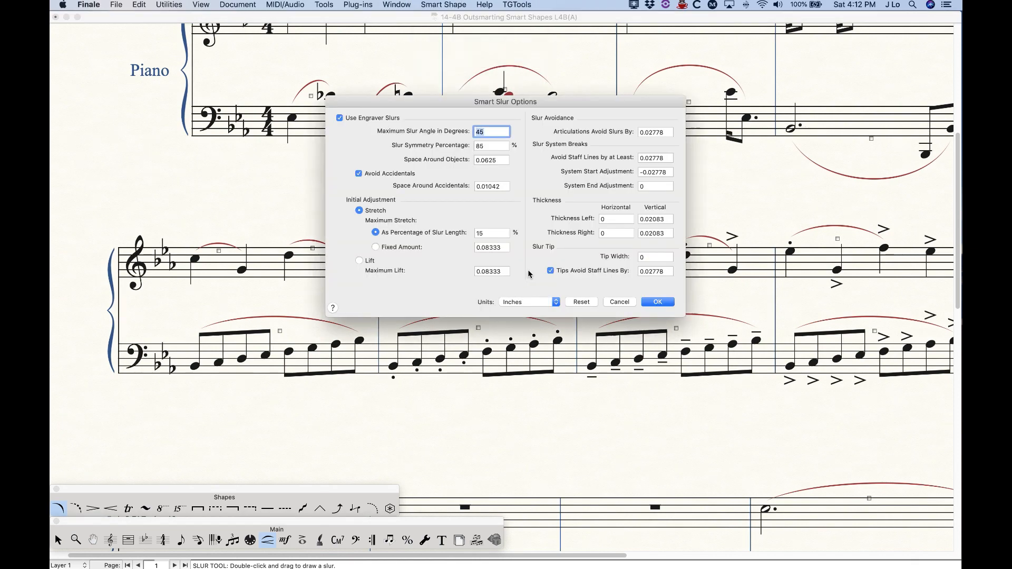
pyautogui.moveTo(534, 101); pyautogui.dragTo(352, 22)
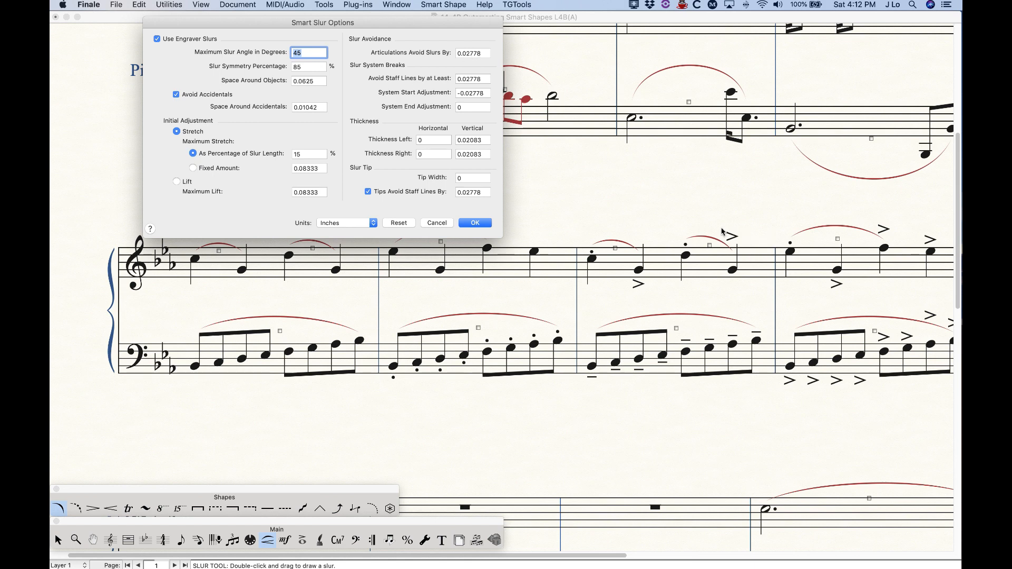
pyautogui.click(437, 225)
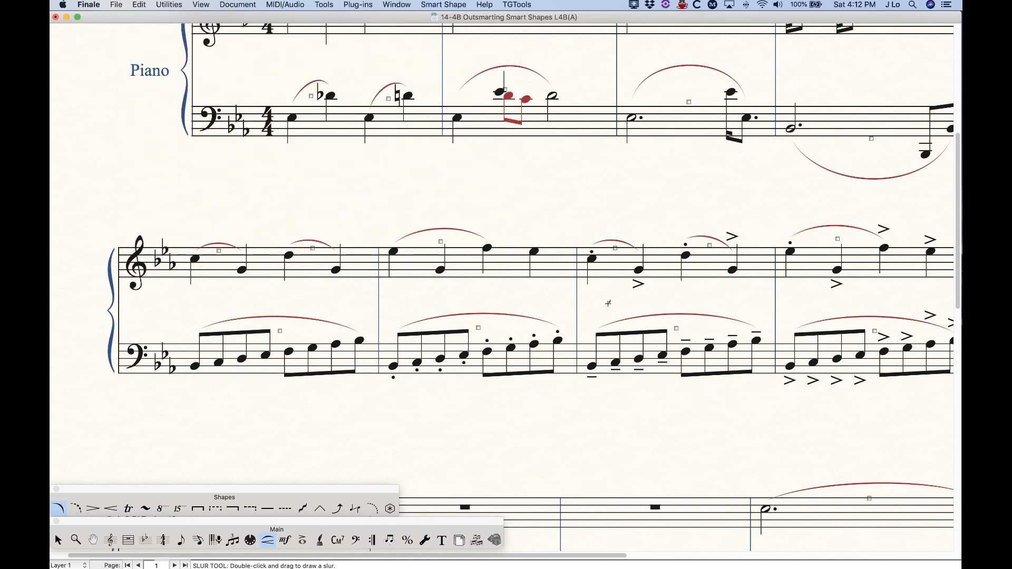
# Nudge the end point of the bass-staff slur in the second system's last measure slightly outward and up.
pyautogui.hscroll(5, 606, 303)
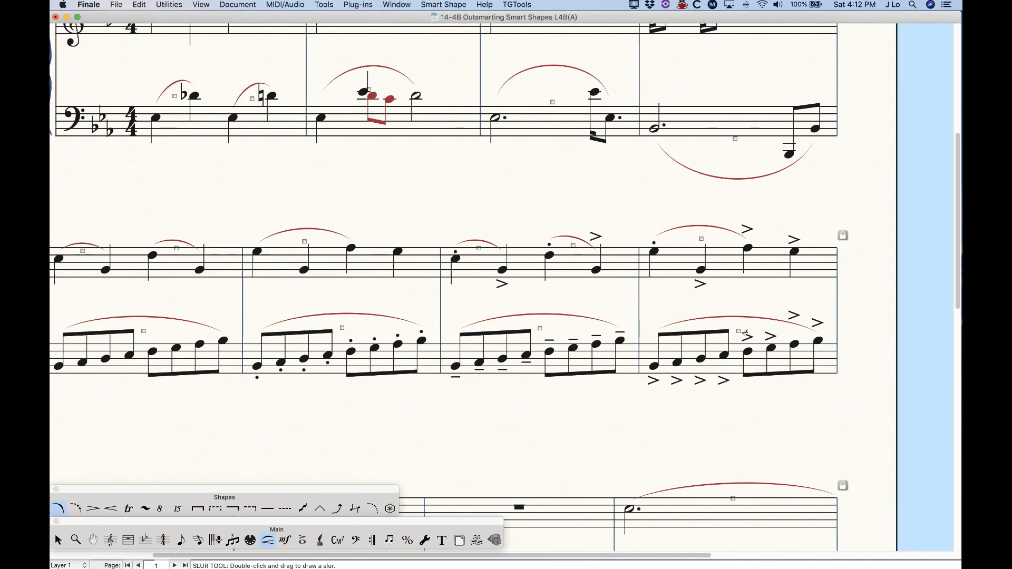
pyautogui.click(739, 331)
pyautogui.click(817, 333)
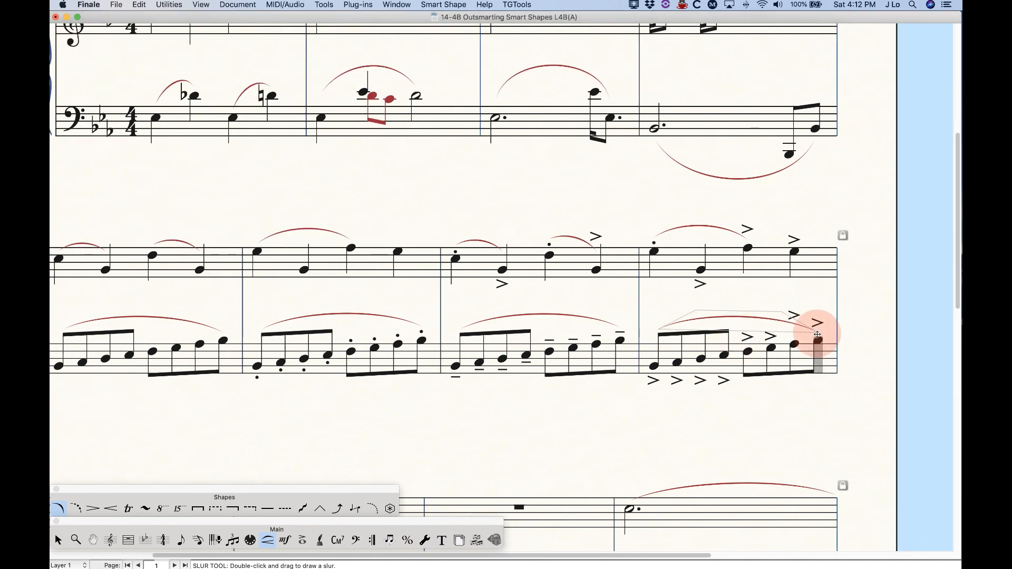
pyautogui.moveTo(818, 333); pyautogui.dragTo(820, 332)
# Try an Articulations Avoid Slurs By value of 0.05 in the Smart Slur Options, apply it, and undo that change.
pyautogui.click(443, 5)
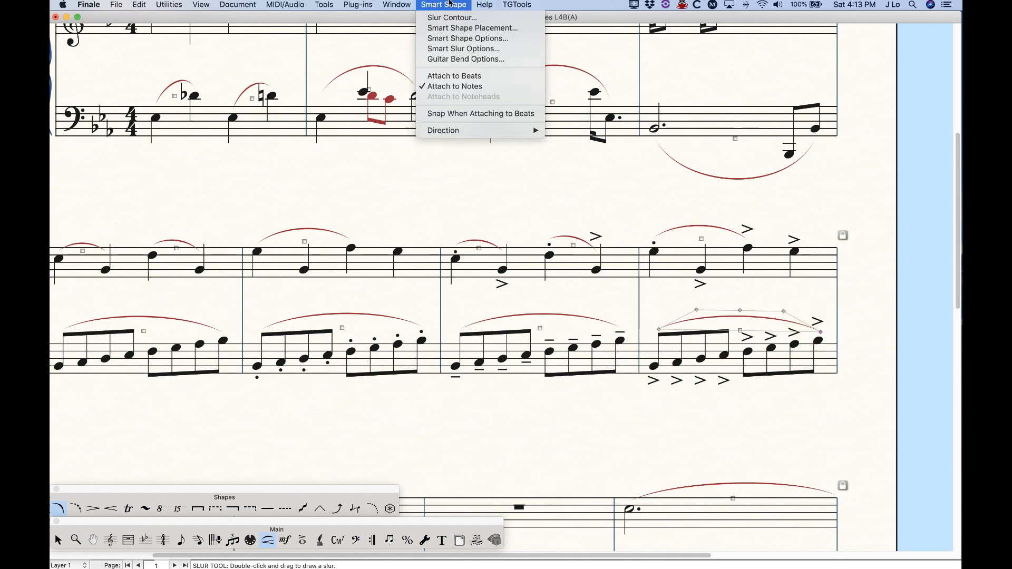
pyautogui.click(462, 49)
pyautogui.click(649, 134)
pyautogui.moveTo(649, 136); pyautogui.dragTo(660, 140)
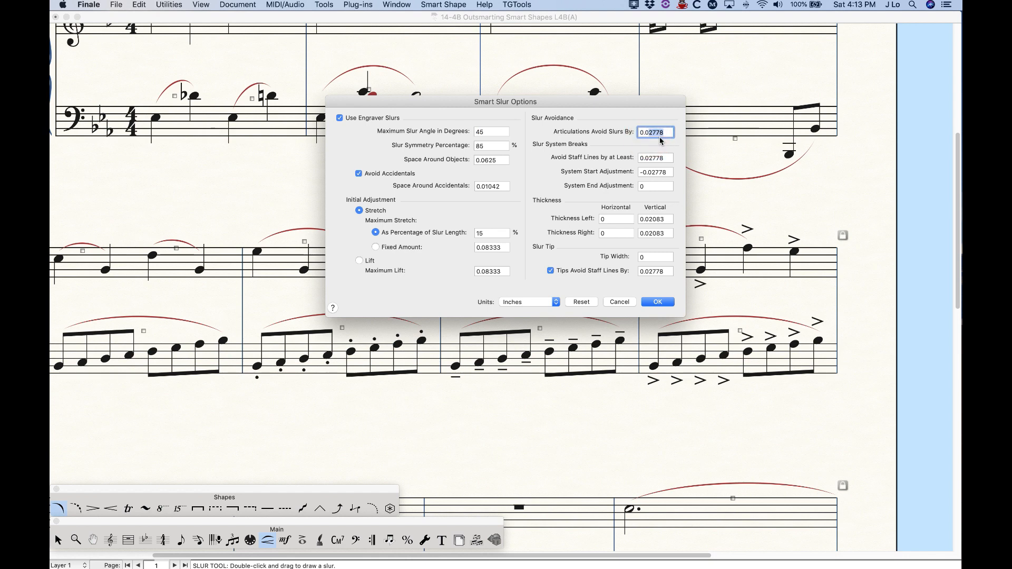
pyautogui.write('5')
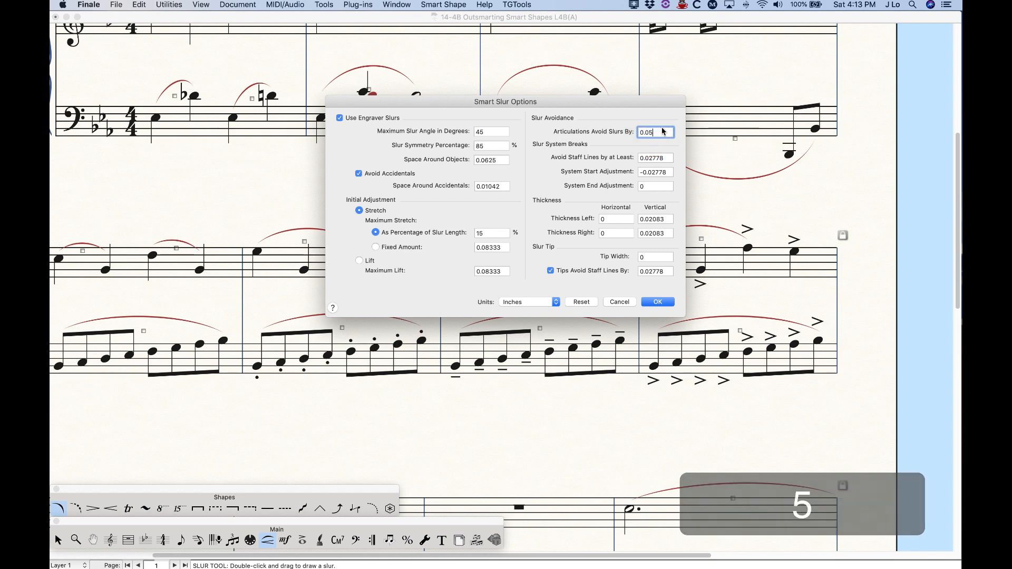
pyautogui.click(665, 304)
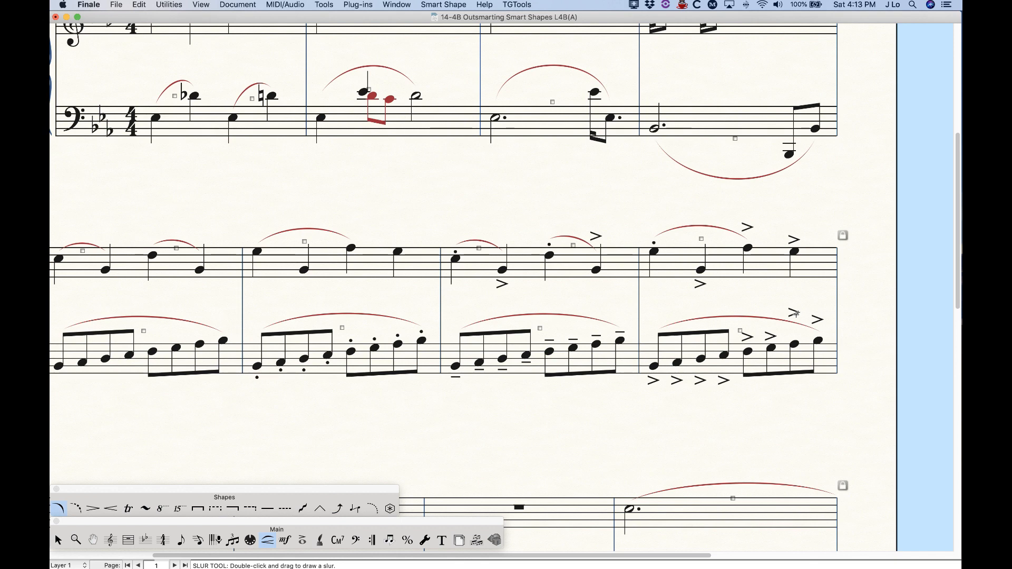
pyautogui.press('super+z')
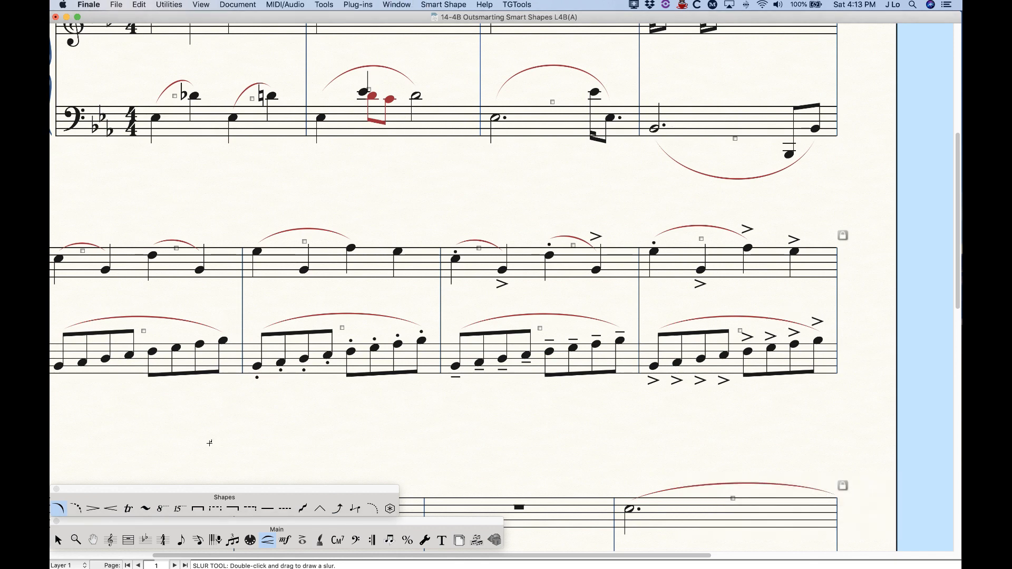
# Review the Slur System Breaks settings in the Smart Slur Options without changing any value.
pyautogui.click(441, 4)
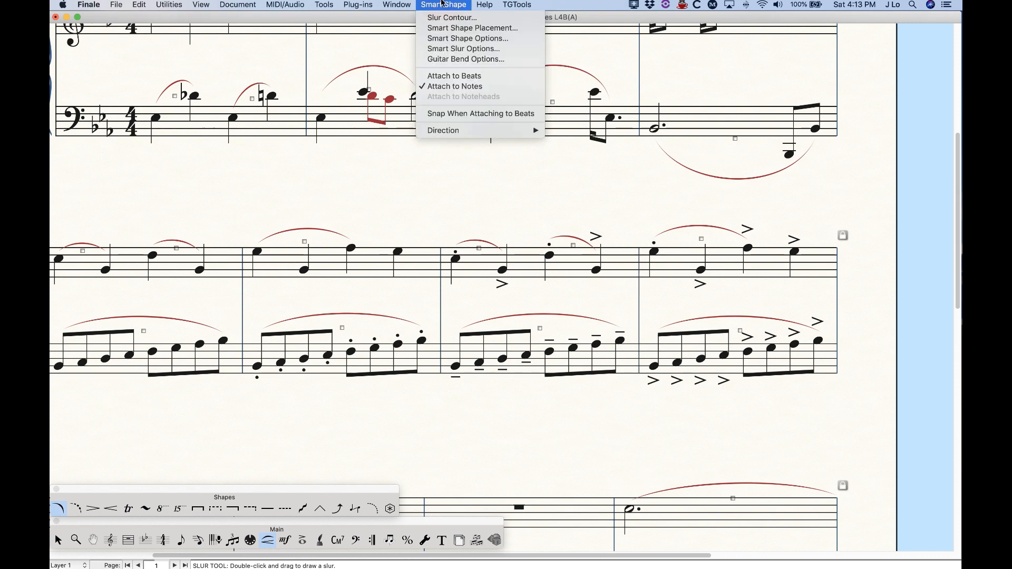
pyautogui.click(449, 49)
pyautogui.moveTo(638, 107); pyautogui.dragTo(539, 26)
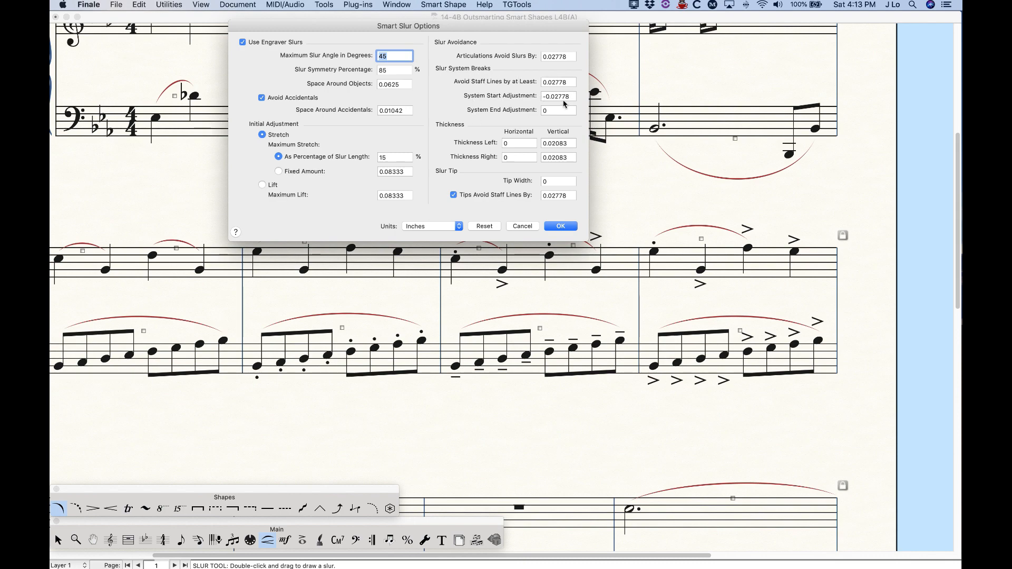
pyautogui.click(561, 226)
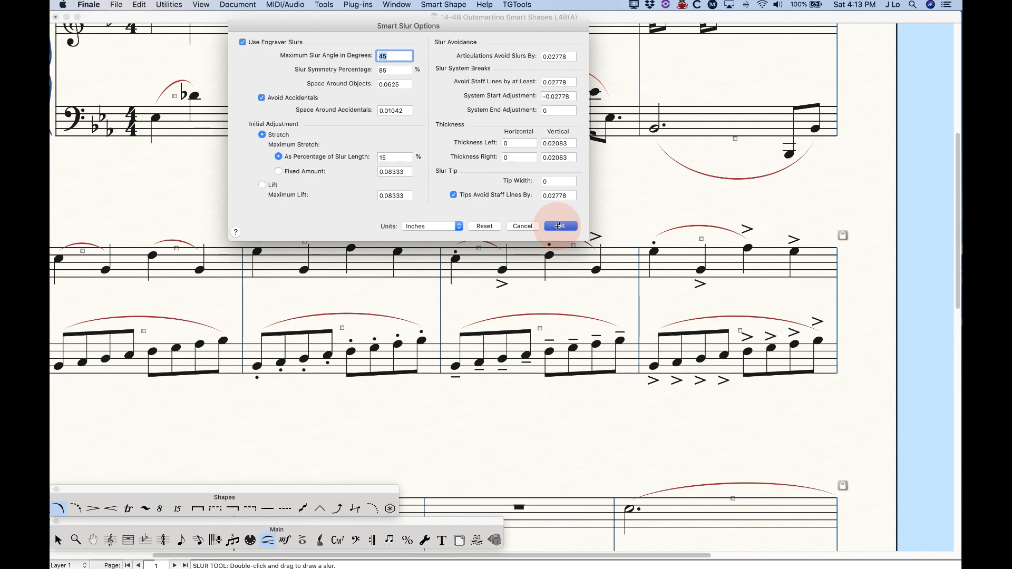
# Set Avoid Staff Lines by at Least to 0.5 inches for slur system breaks and apply it to the slurs ending the third system.
pyautogui.scroll(-10, 654, 257)
pyautogui.scroll(5, 653, 256)
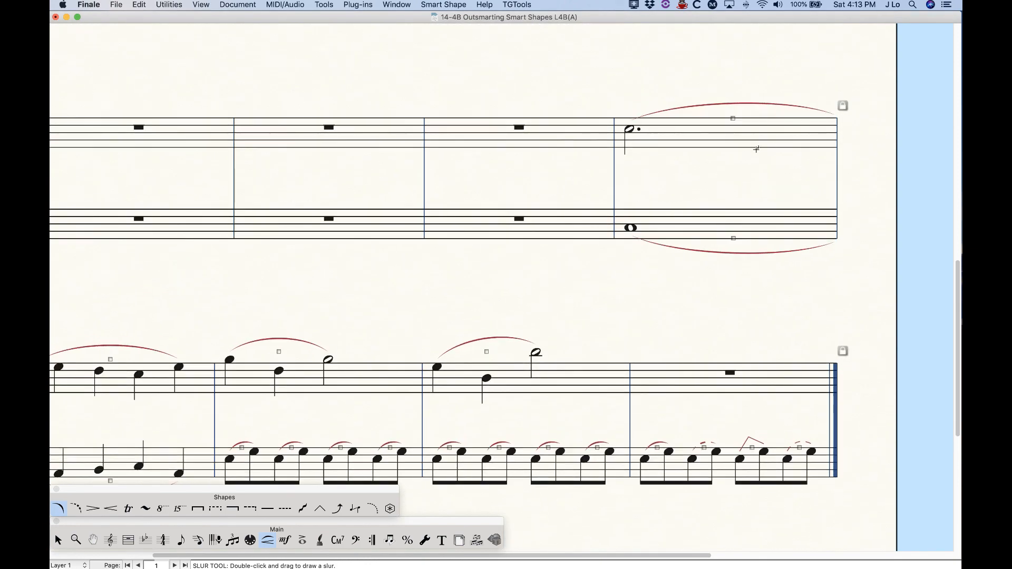
pyautogui.hscroll(3, 714, 159)
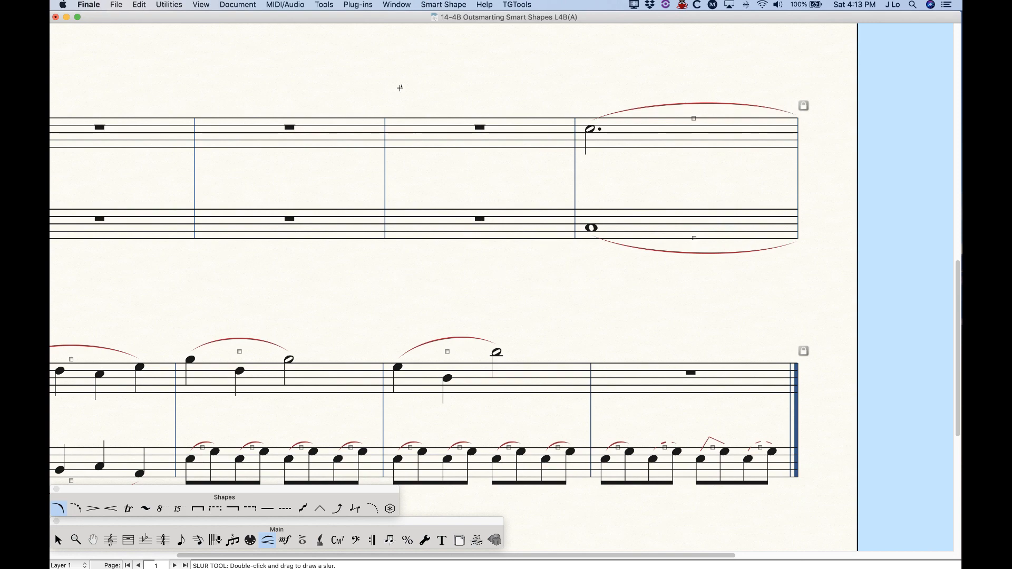
pyautogui.click(440, 4)
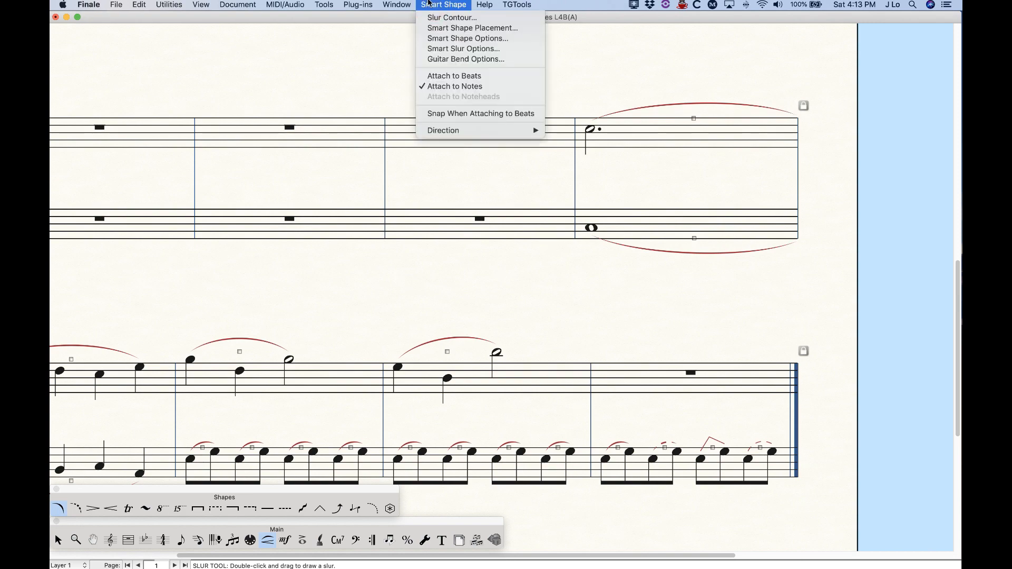
pyautogui.click(449, 46)
pyautogui.moveTo(615, 102); pyautogui.dragTo(519, 124)
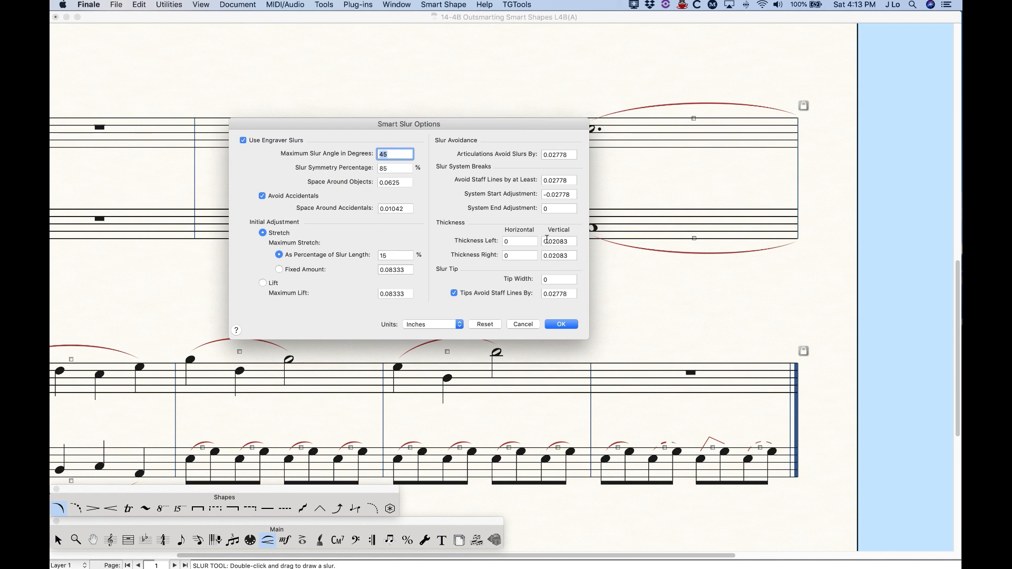
pyautogui.doubleClick(562, 181)
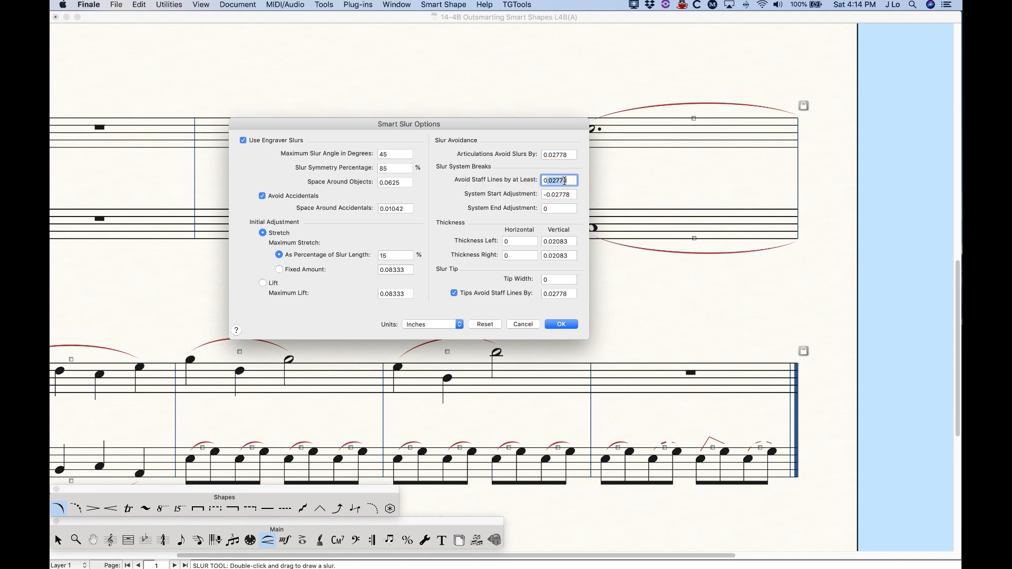
pyautogui.click(560, 325)
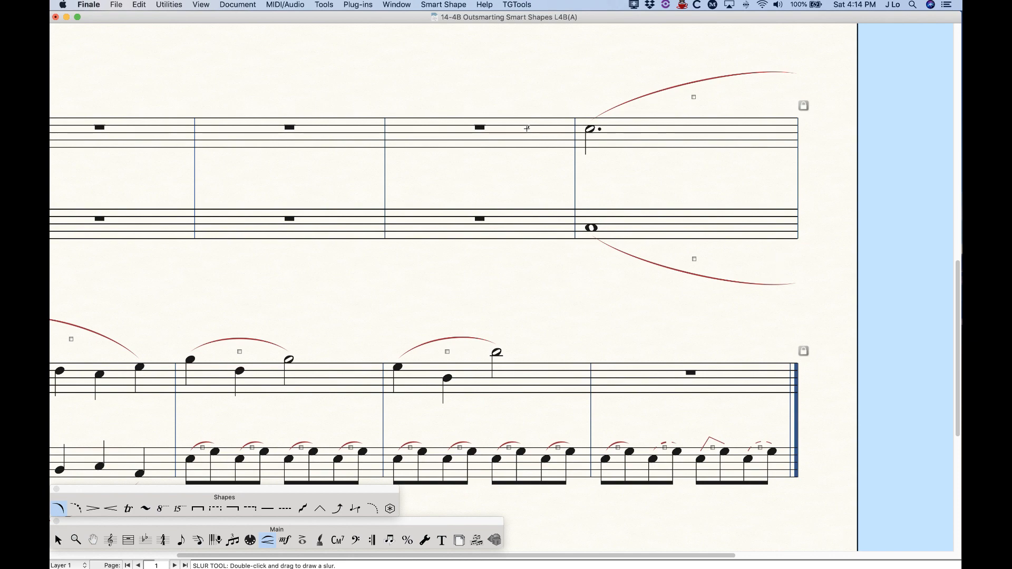
# Restore the Smart Slur Options to their defaults, including Avoid Staff Lines by at Least, and apply them.
pyautogui.click(443, 5)
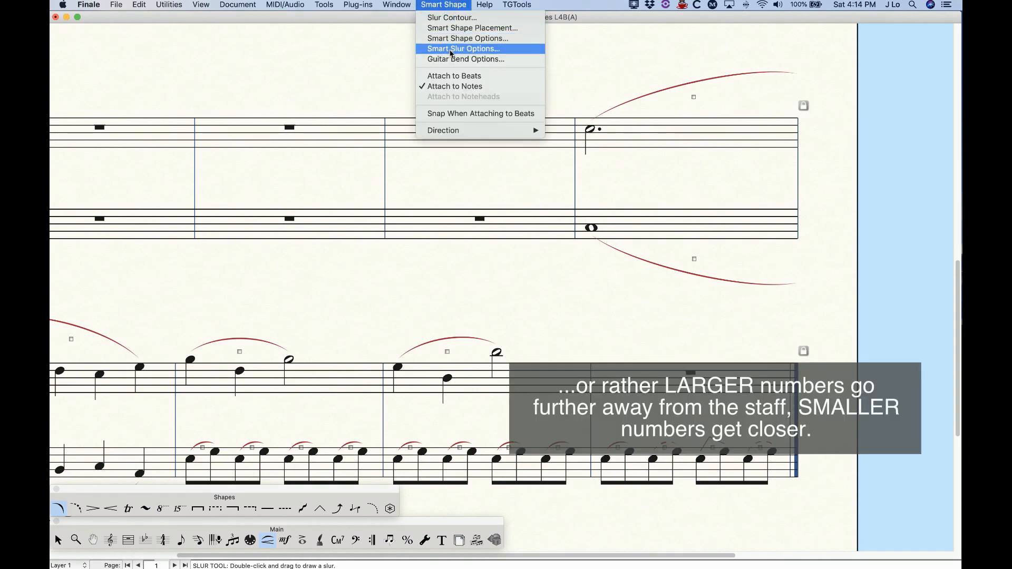
pyautogui.click(451, 49)
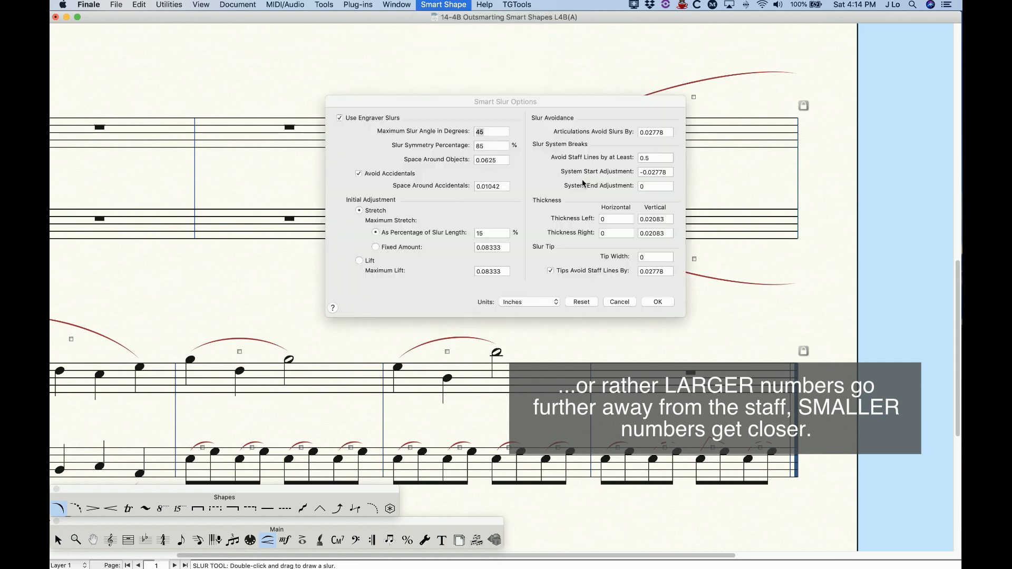
pyautogui.click(582, 302)
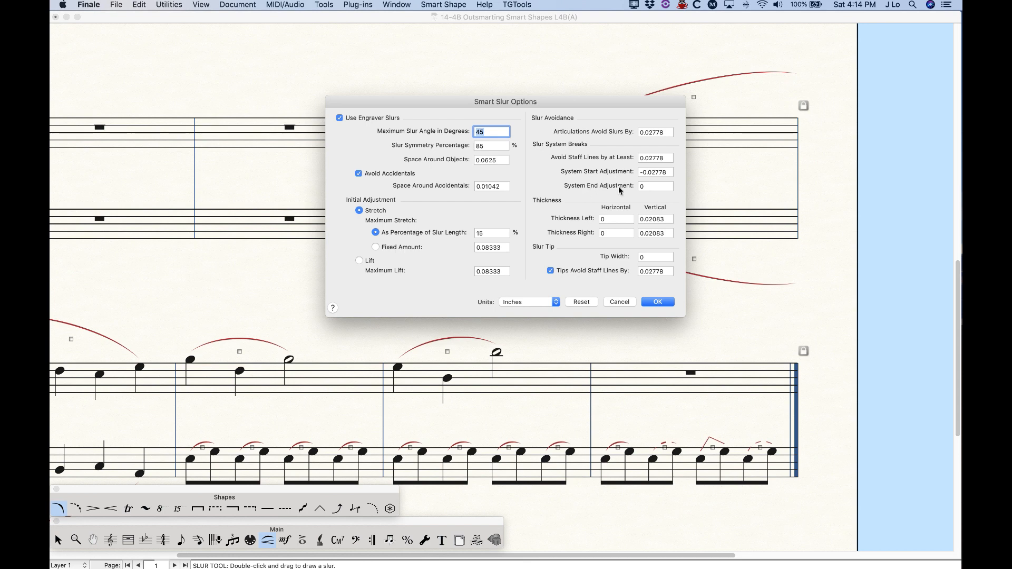
pyautogui.click(661, 303)
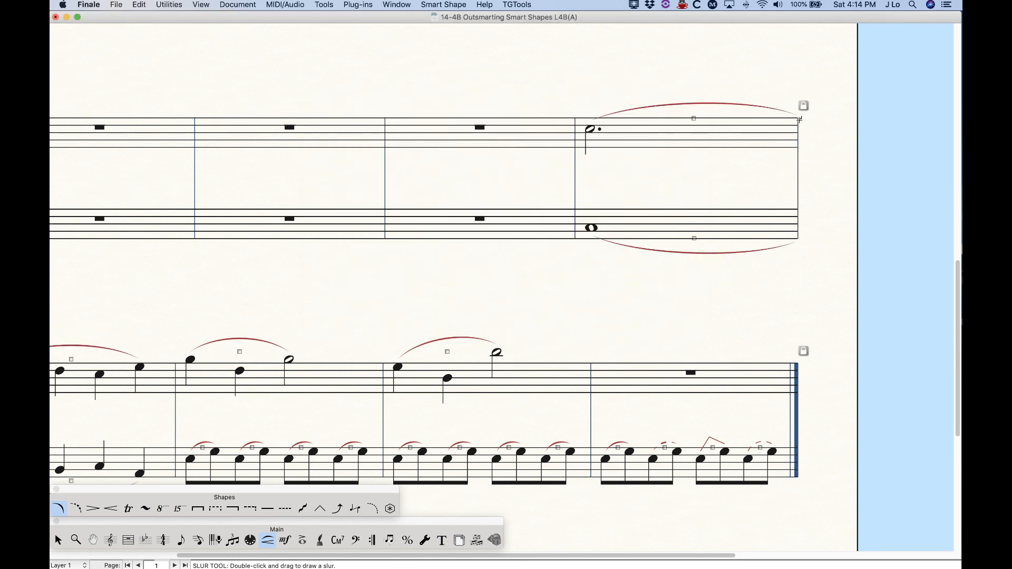
# Set the System End Adjustment to -0.5 inches in the Smart Slur Options and apply it.
pyautogui.click(443, 4)
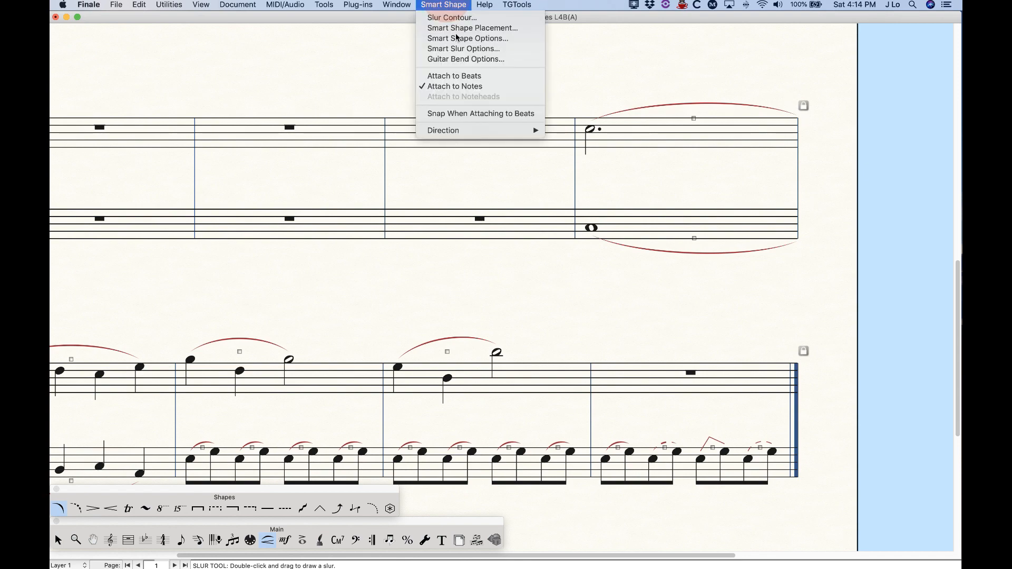
pyautogui.click(457, 45)
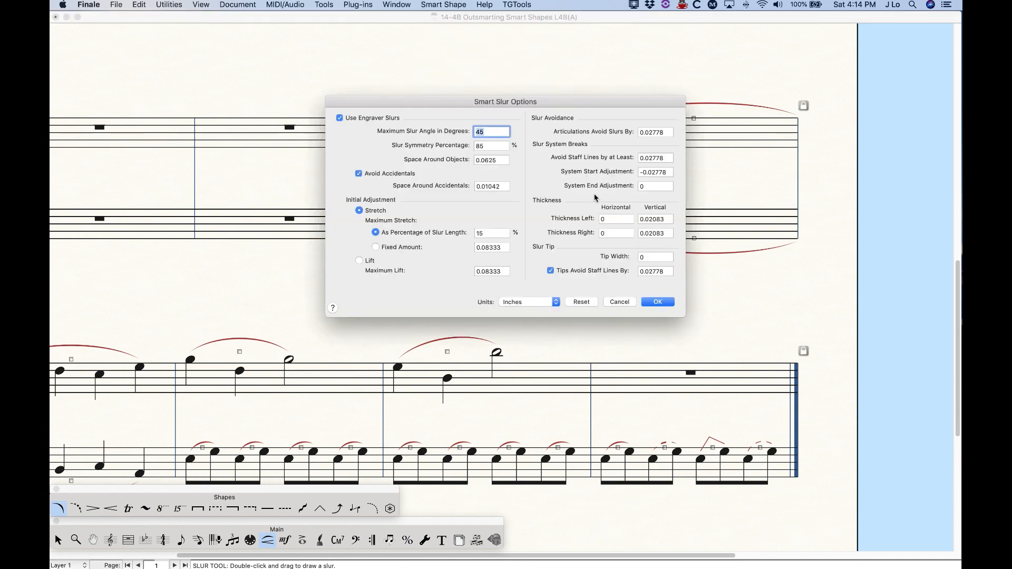
pyautogui.click(654, 186)
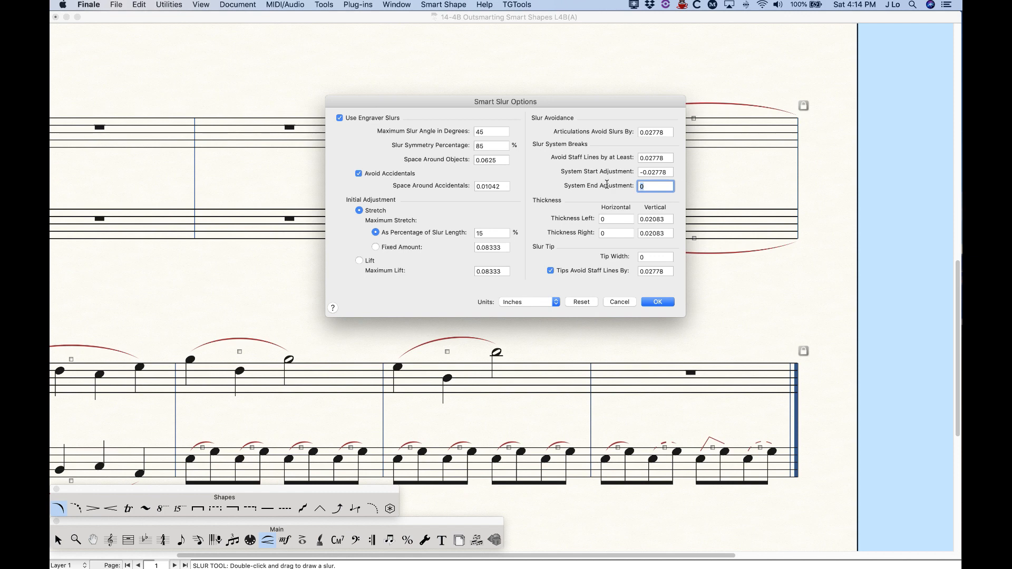
pyautogui.write('-.5')
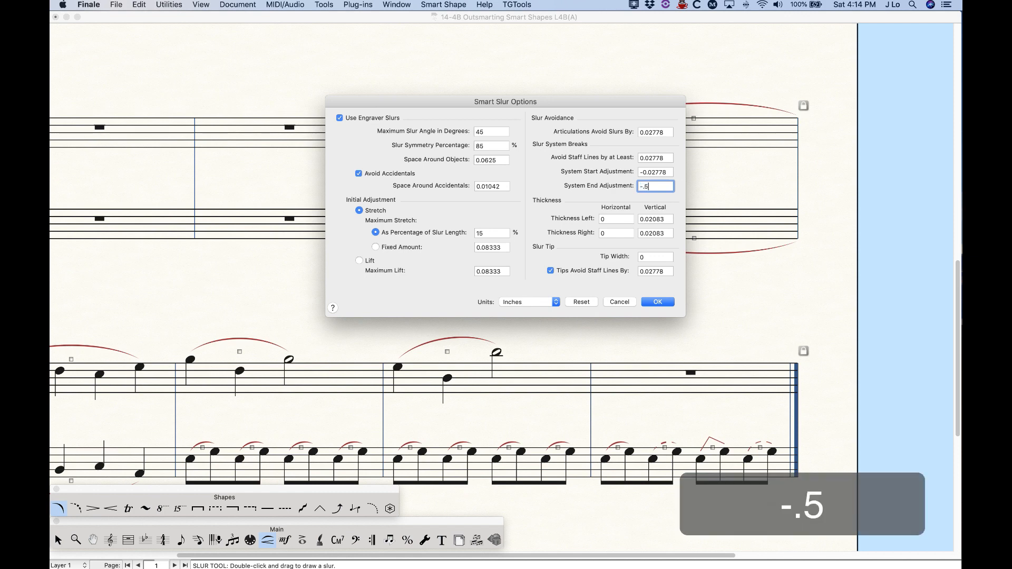
pyautogui.click(659, 302)
# Set the System End Adjustment to 0.5 inches in the Smart Slur Options and apply it.
pyautogui.click(441, 4)
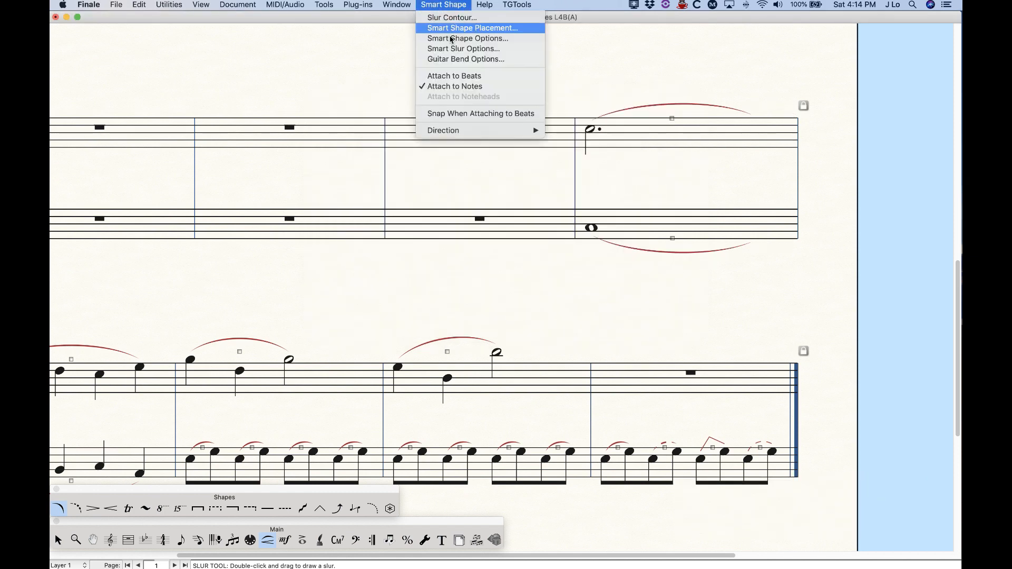
pyautogui.click(454, 49)
pyautogui.moveTo(662, 187); pyautogui.dragTo(598, 186)
pyautogui.write('.5')
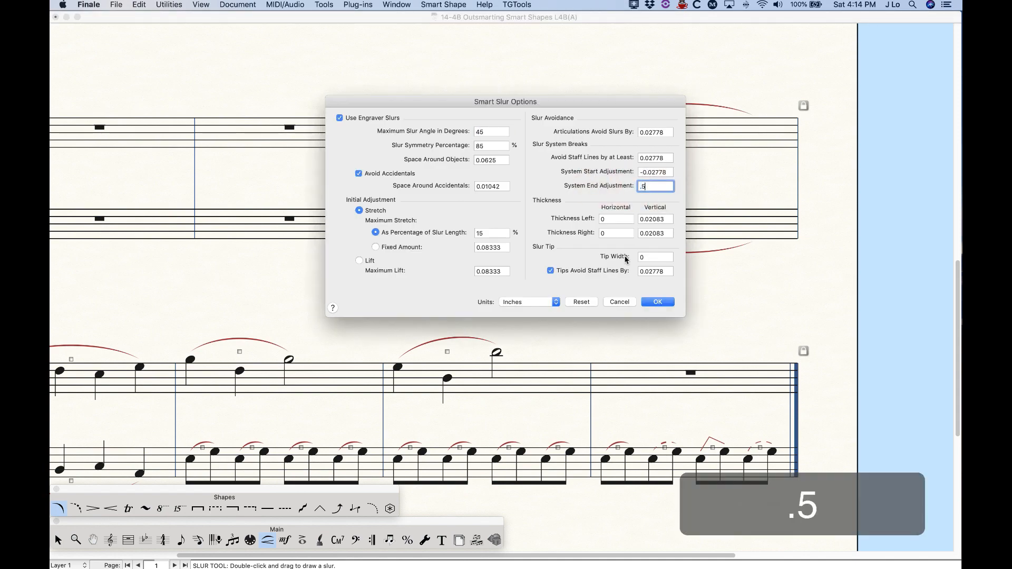
pyautogui.click(657, 302)
# Set the System End Adjustment to 0 in the Smart Slur Options and apply it to the score.
pyautogui.click(446, 4)
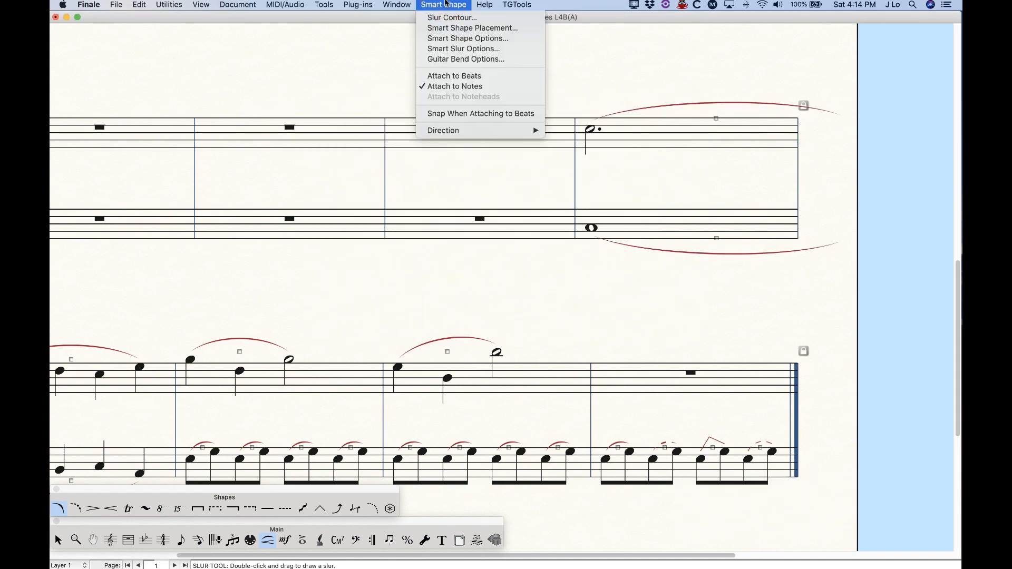
pyautogui.click(449, 49)
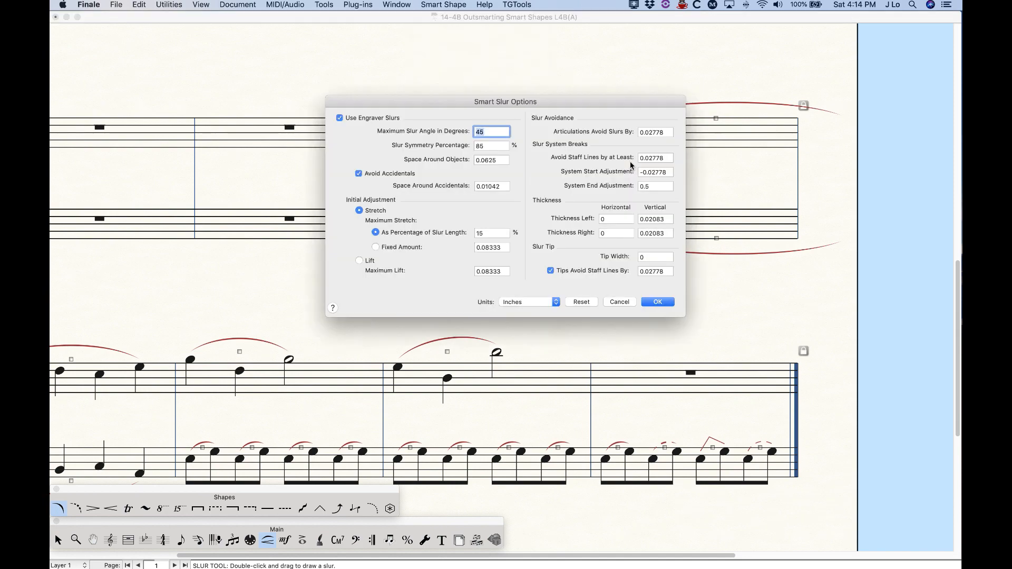
pyautogui.click(651, 187)
pyautogui.write('0')
pyautogui.click(659, 303)
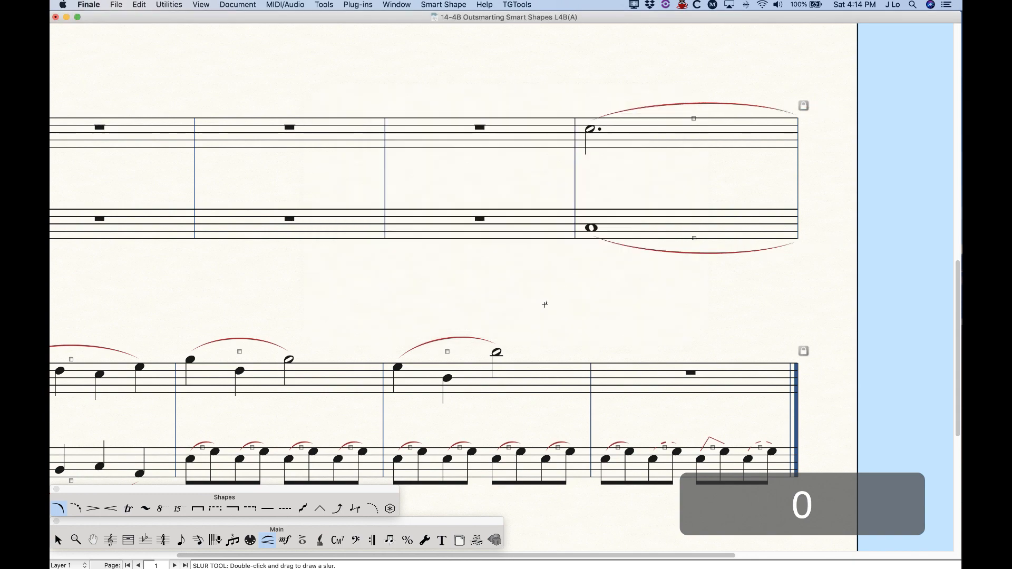
# Set the System Start Adjustment to 0 in the Smart Slur Options and apply it to the slurs opening the last system.
pyautogui.hscroll(-8, 536, 295)
pyautogui.scroll(-5, 333, 296)
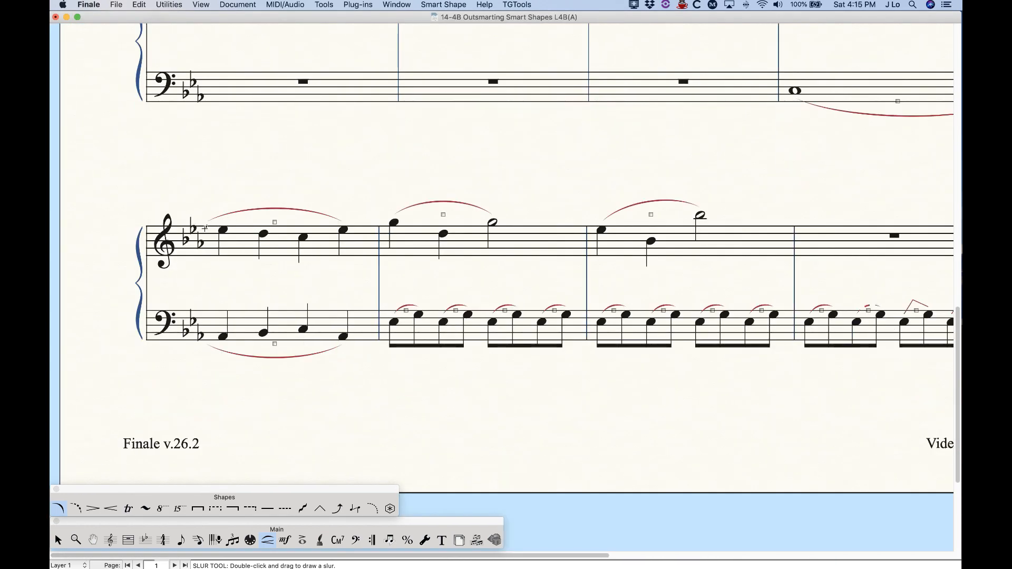
pyautogui.click(439, 4)
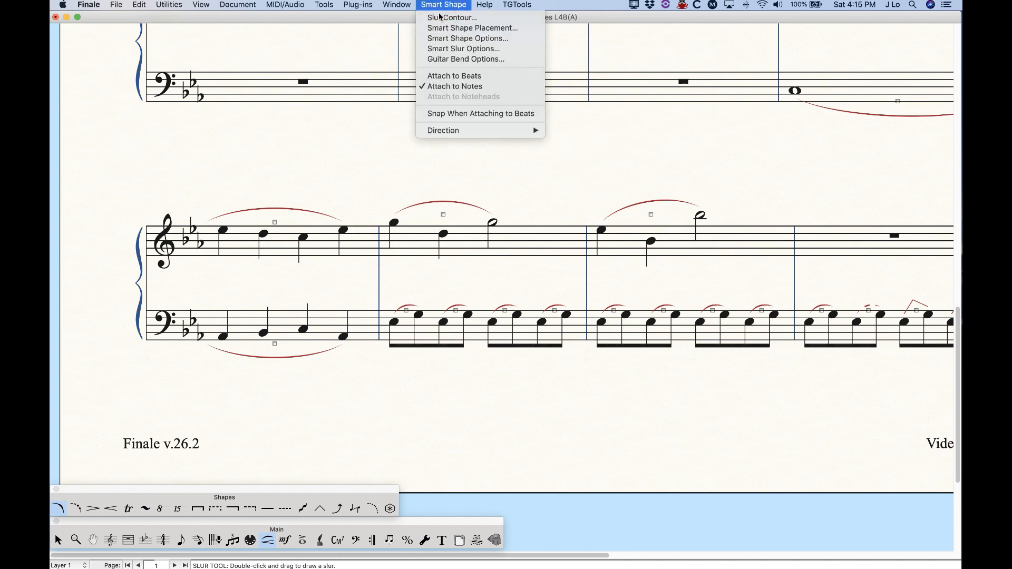
pyautogui.click(448, 49)
pyautogui.moveTo(607, 101); pyautogui.dragTo(628, 54)
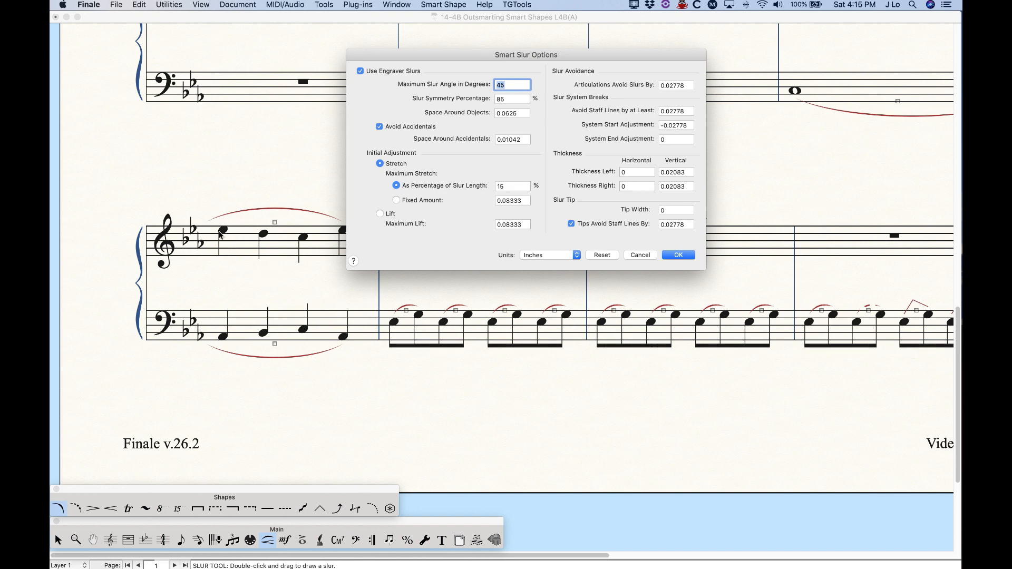
pyautogui.click(689, 125)
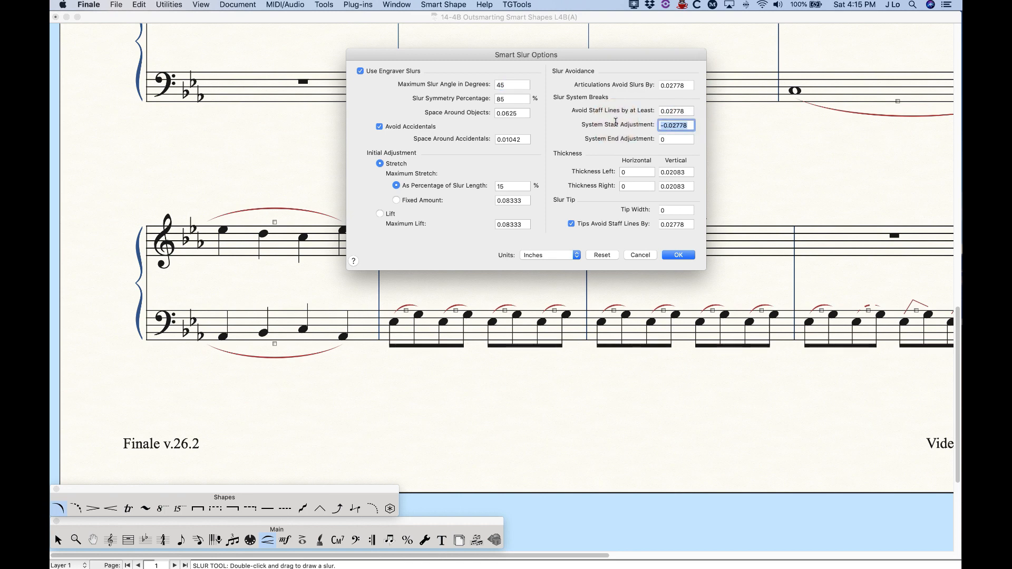
pyautogui.write('0')
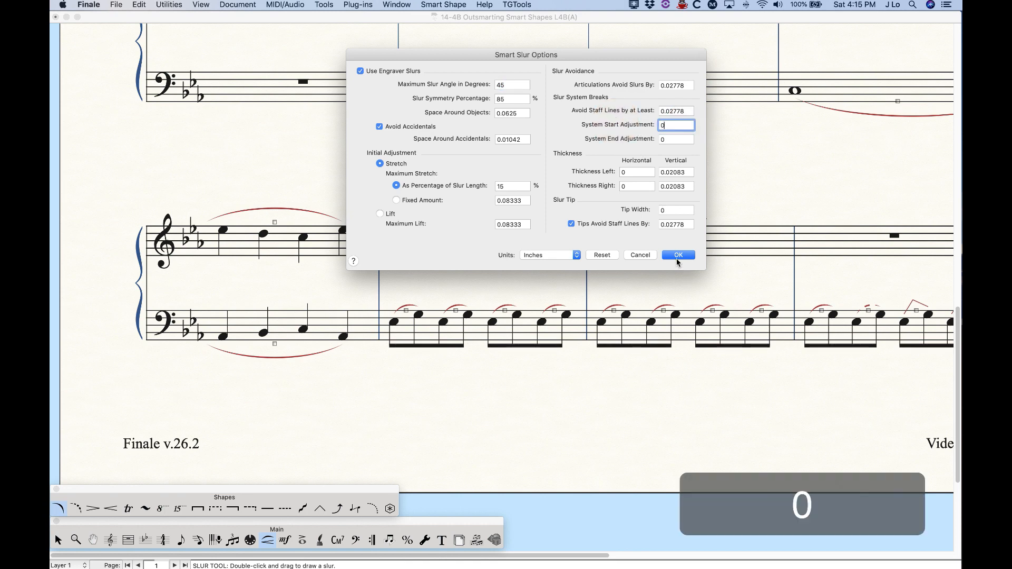
pyautogui.press('Return')
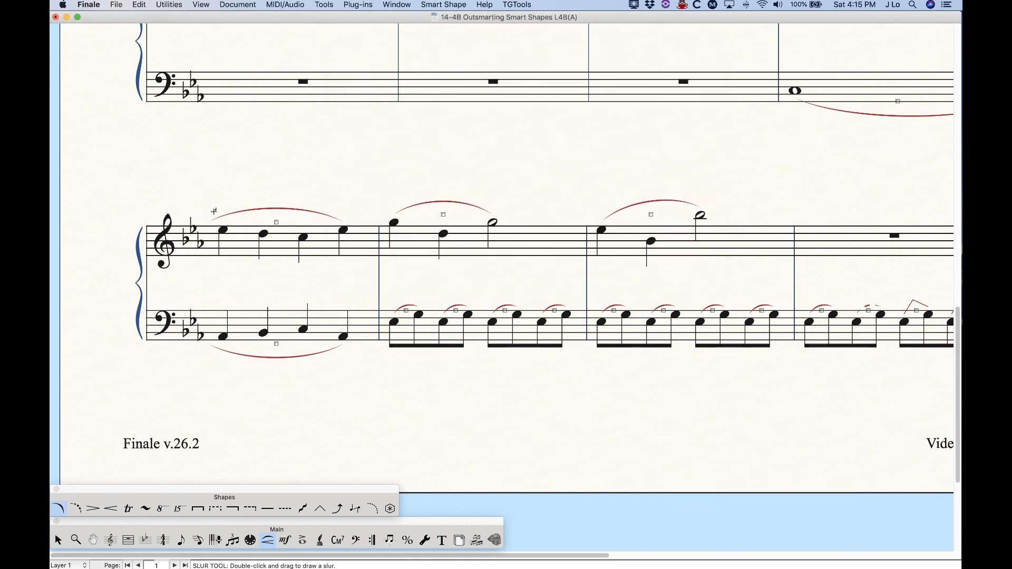
# Set the System Start Adjustment to 0.5 inches in the Smart Slur Options and apply it.
pyautogui.click(431, 4)
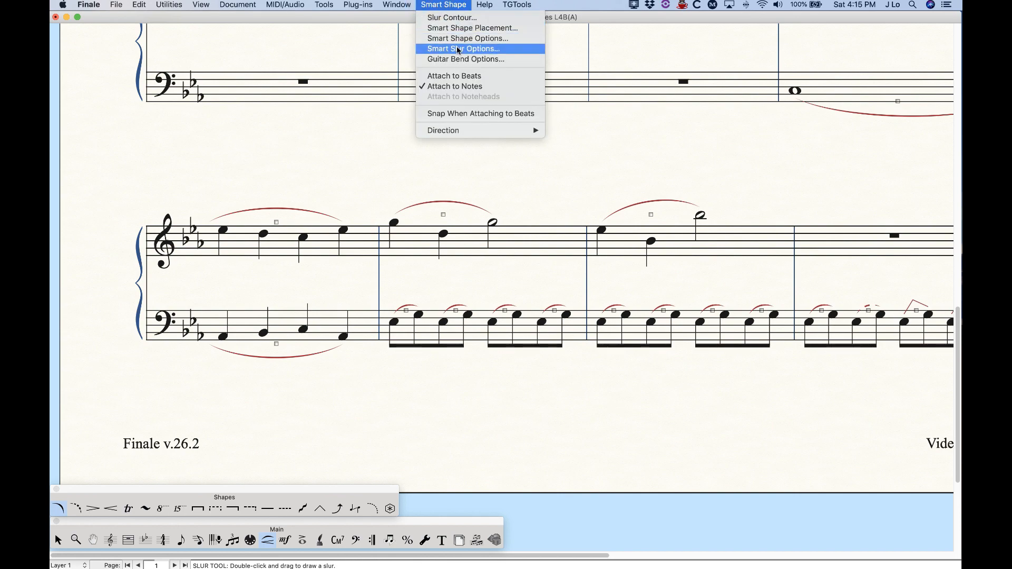
pyautogui.click(456, 50)
pyautogui.click(653, 172)
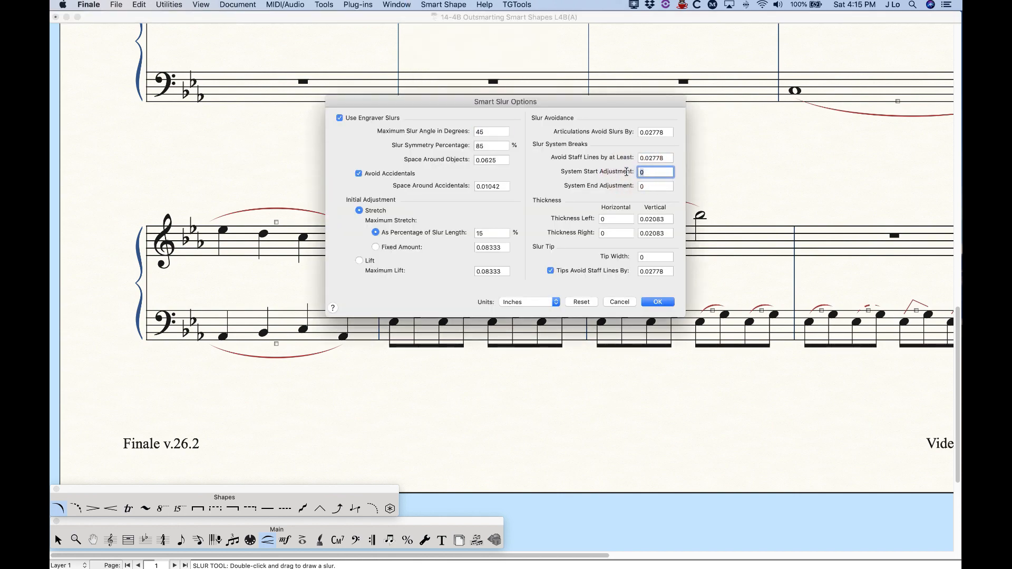
pyautogui.write('.5')
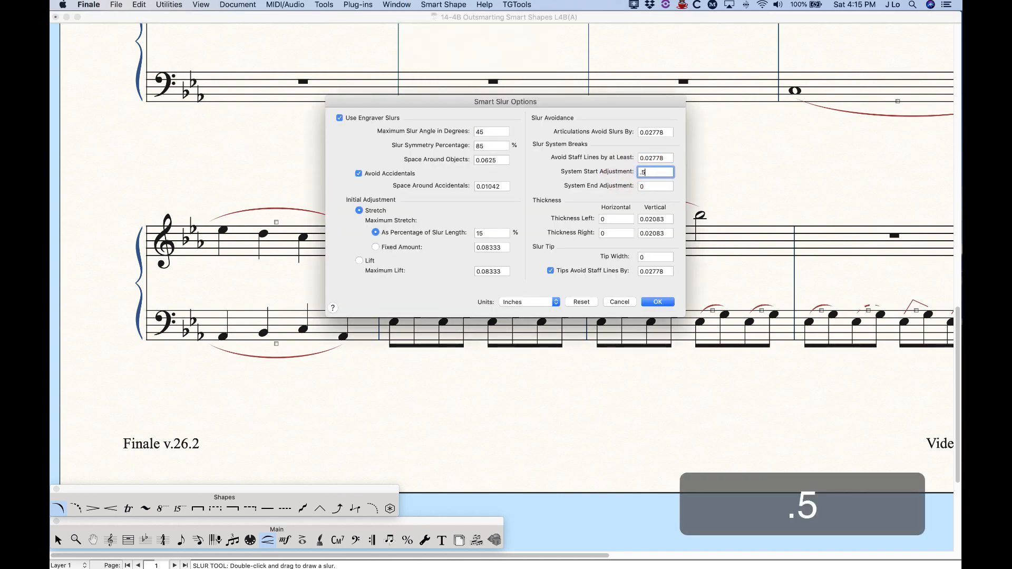
pyautogui.click(656, 302)
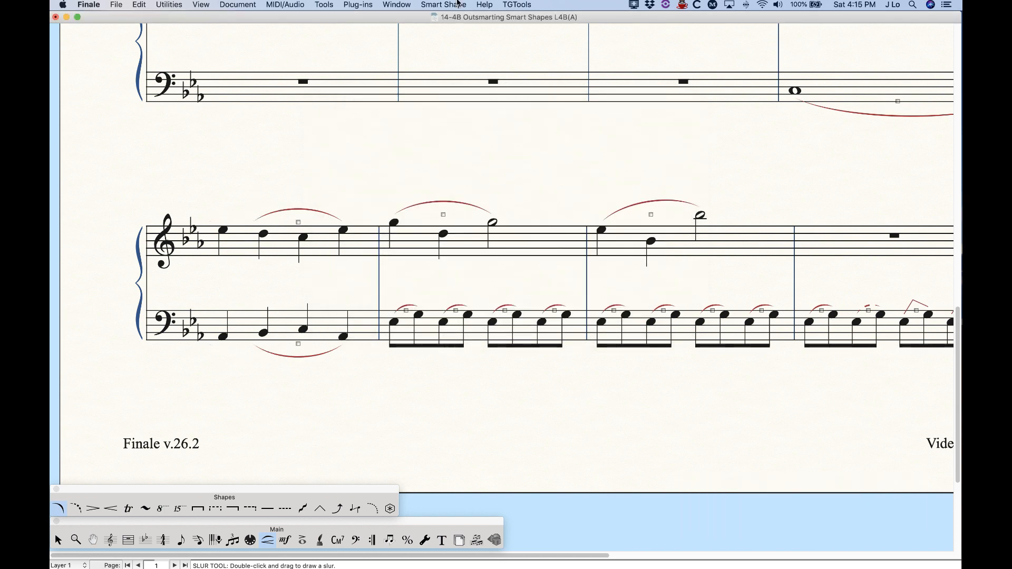
# Restore the Smart Slur Options to their defaults, including the System Start Adjustment, and apply them.
pyautogui.click(456, 3)
pyautogui.click(454, 47)
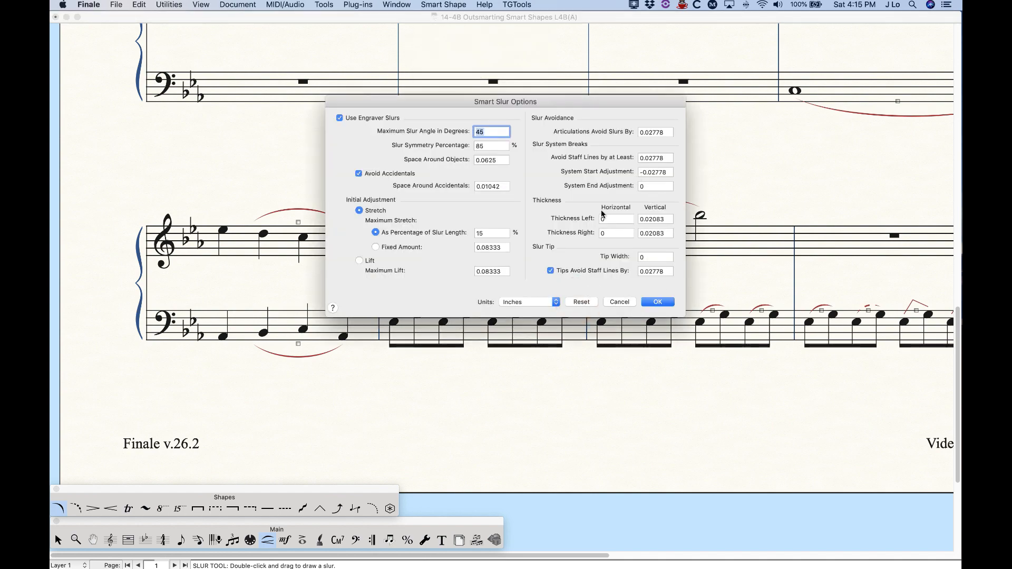
pyautogui.click(658, 302)
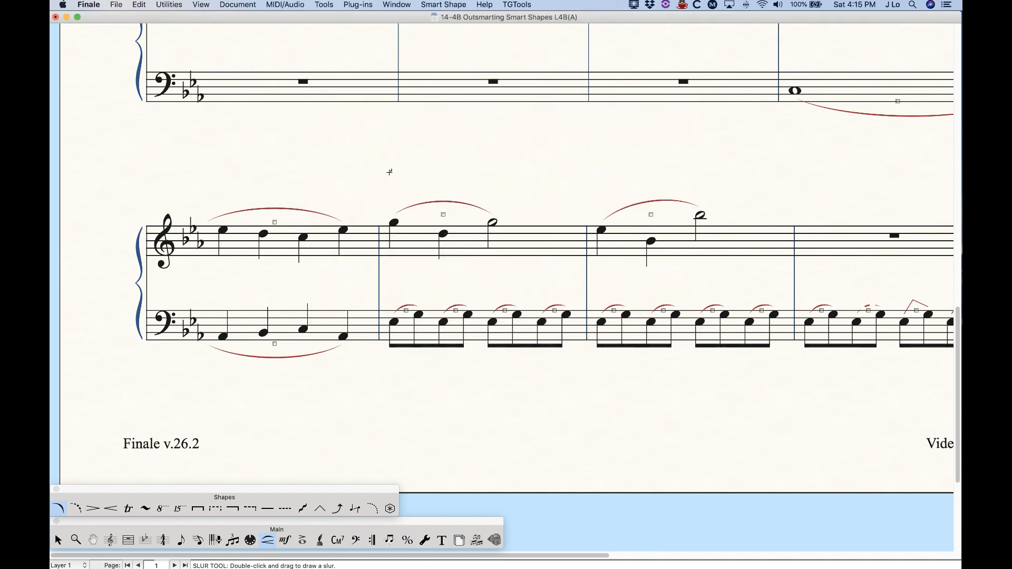
pyautogui.click(447, 4)
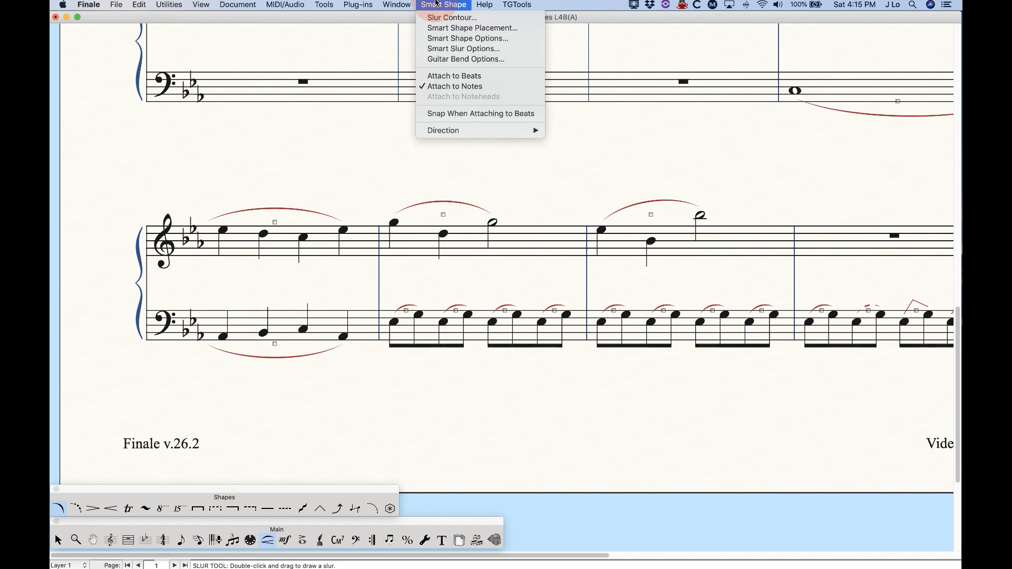
pyautogui.click(451, 47)
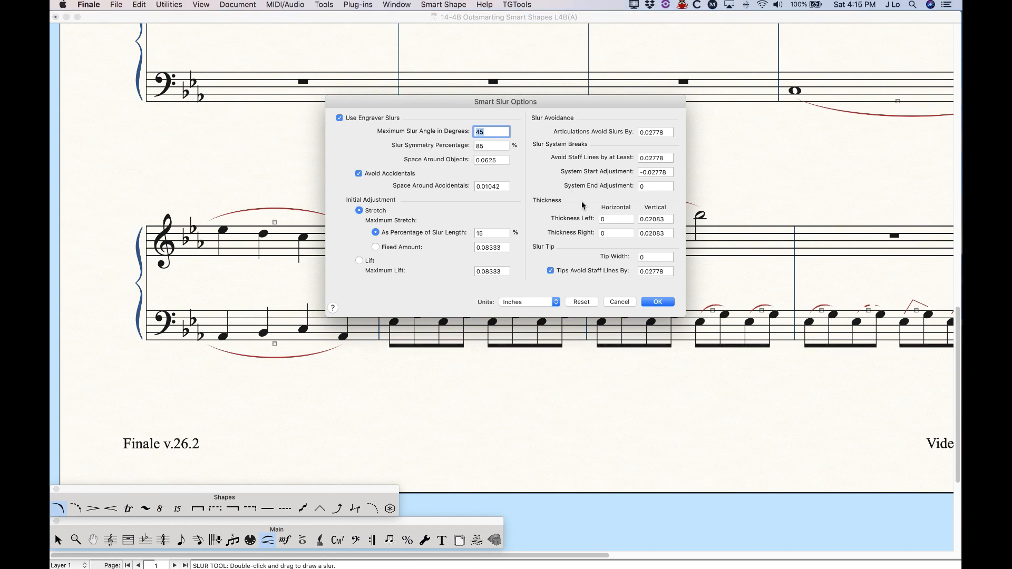
pyautogui.click(658, 301)
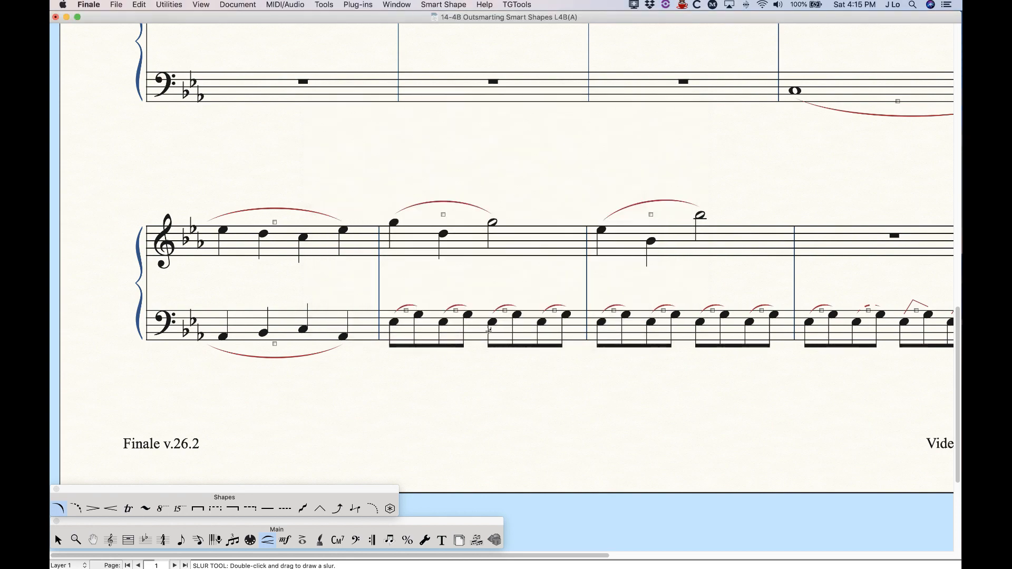
# Set the vertical Thickness Left to 0.05 inches in the Smart Slur Options and apply it to the score's slurs.
pyautogui.scroll(15, 488, 331)
pyautogui.scroll(-3, 549, 335)
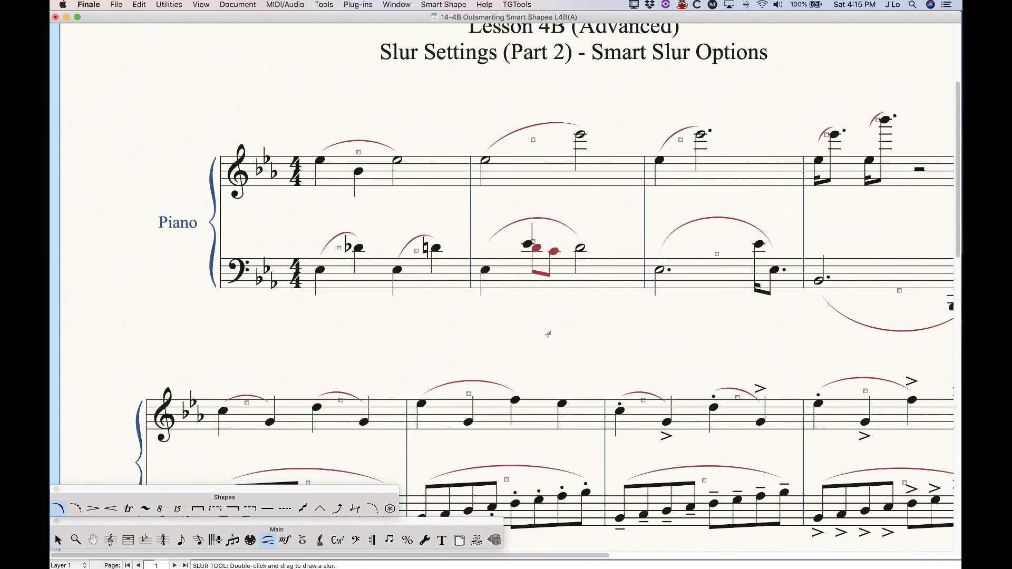
pyautogui.hscroll(3, 549, 334)
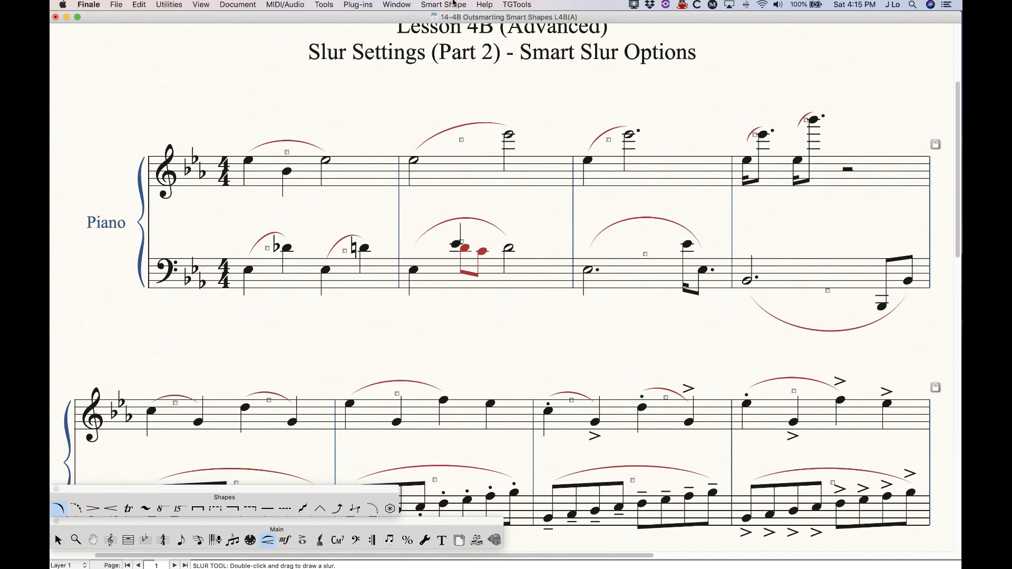
pyautogui.click(443, 4)
pyautogui.click(463, 50)
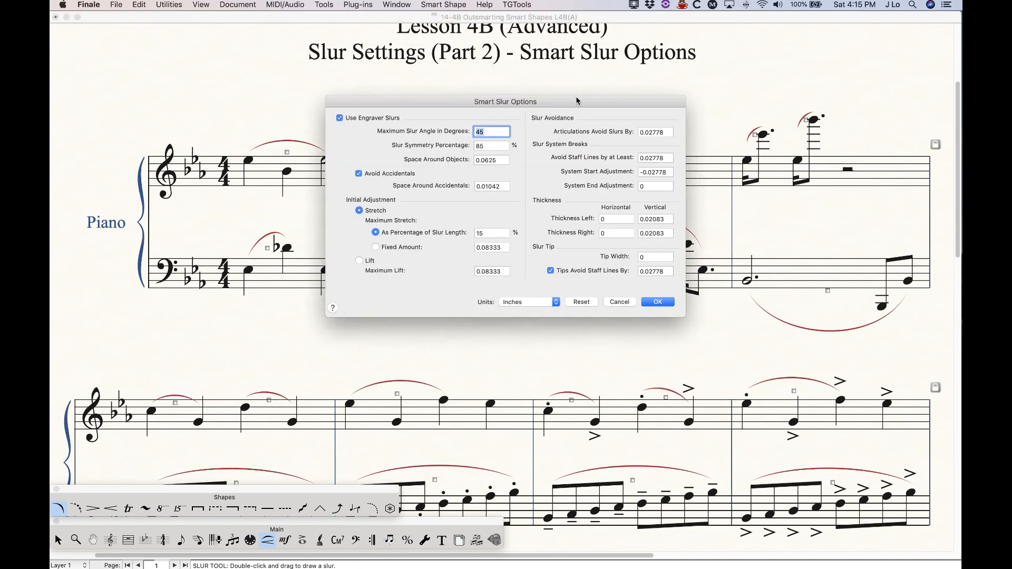
pyautogui.moveTo(559, 97); pyautogui.dragTo(507, 154)
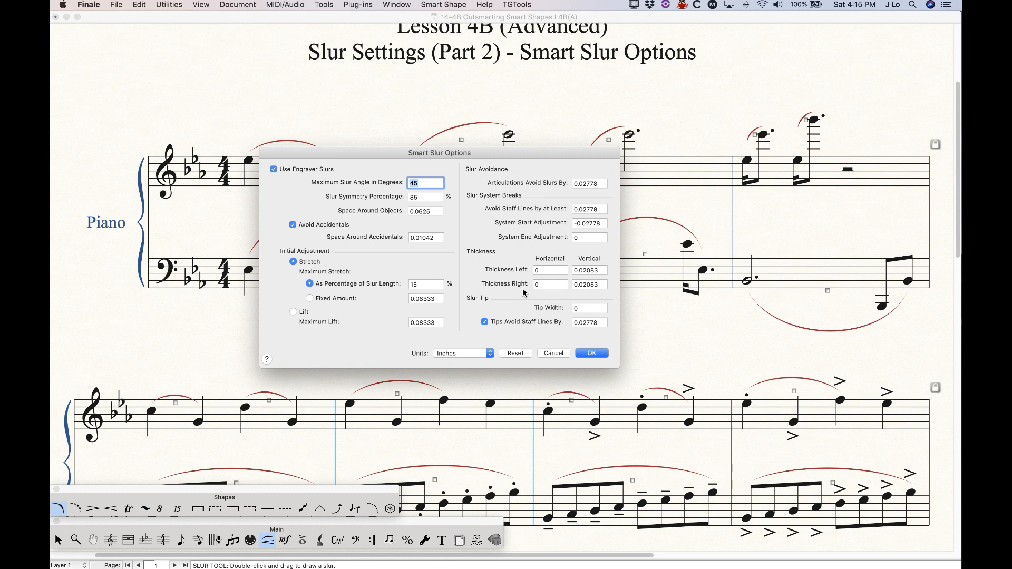
pyautogui.moveTo(490, 153); pyautogui.dragTo(513, 205)
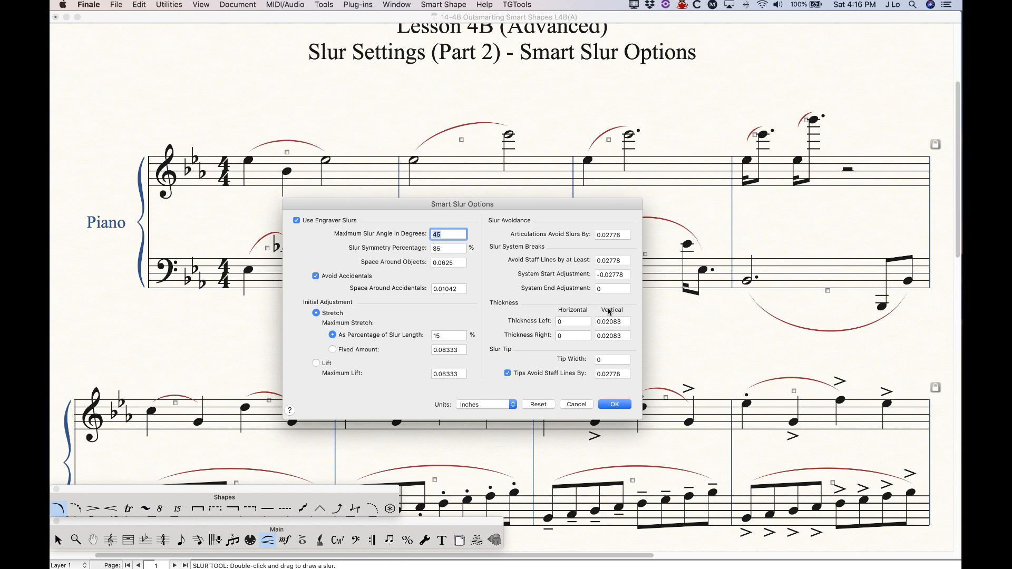
pyautogui.moveTo(625, 321); pyautogui.dragTo(605, 322)
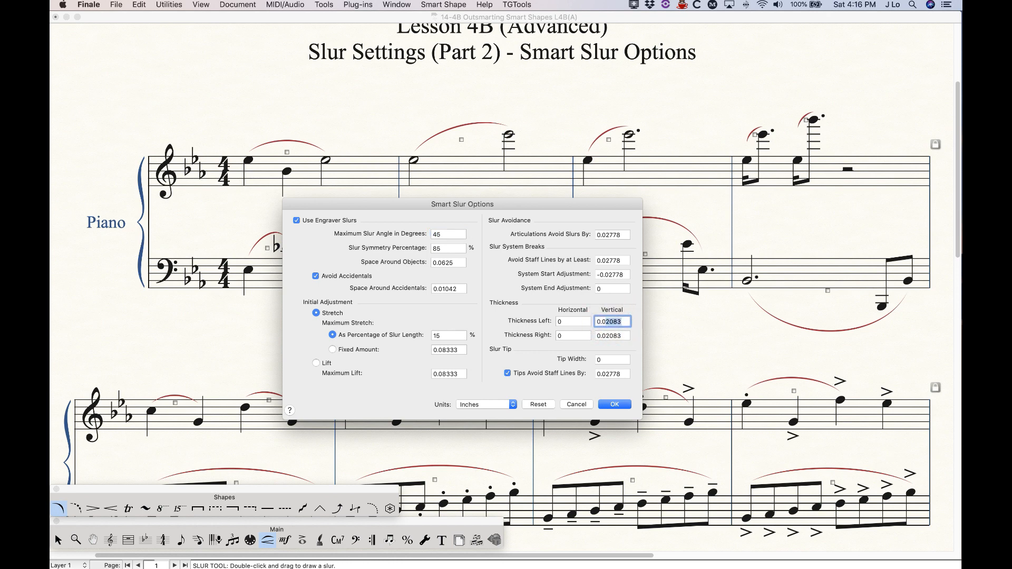
pyautogui.write('5')
pyautogui.click(615, 404)
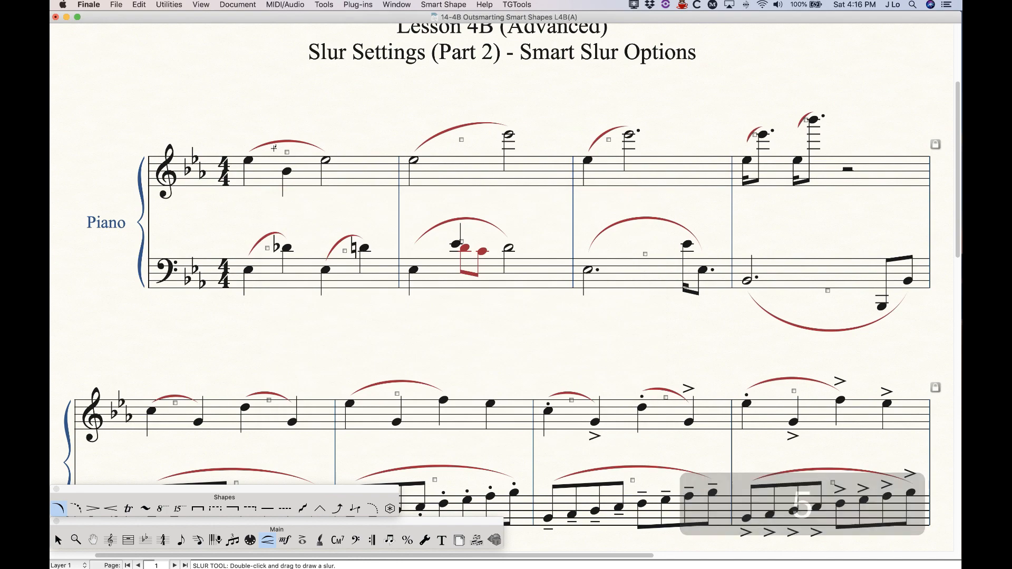
# Reset the Smart Slur Options, set the vertical Thickness Right to 0.06 inches, and apply the change.
pyautogui.click(280, 132)
pyautogui.press('super+equal')
pyautogui.press('super+equal')
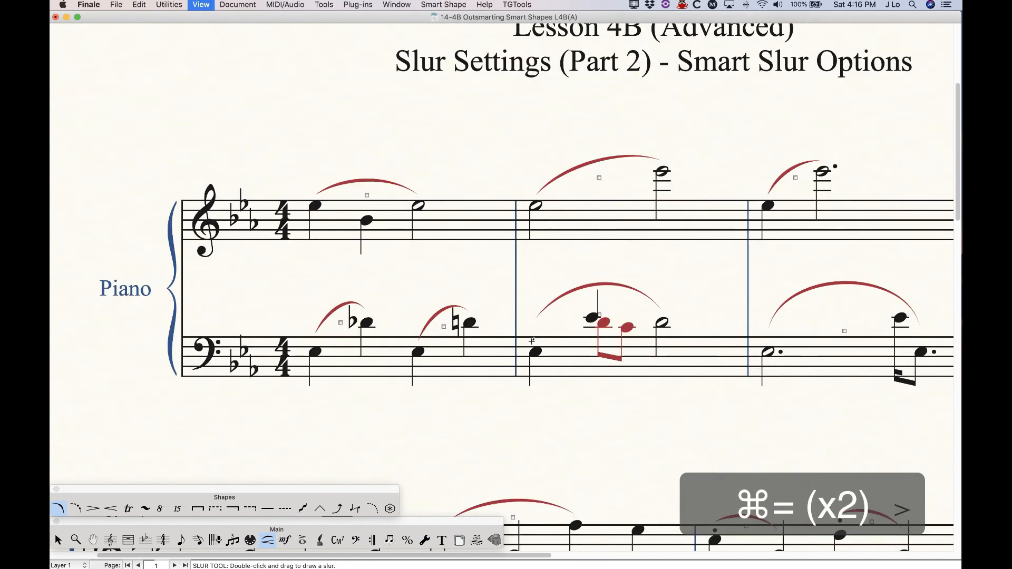
pyautogui.click(438, 4)
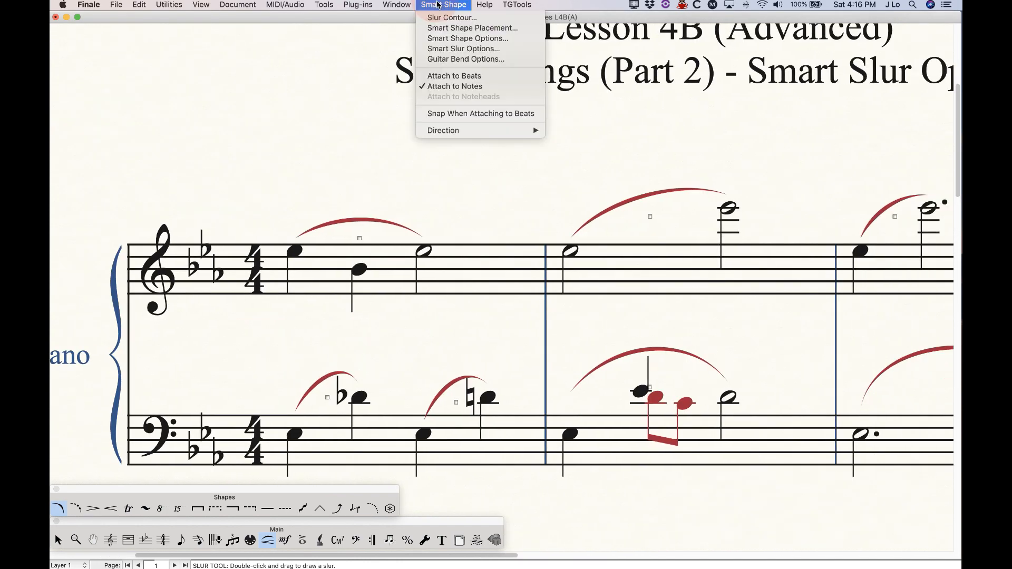
pyautogui.click(463, 48)
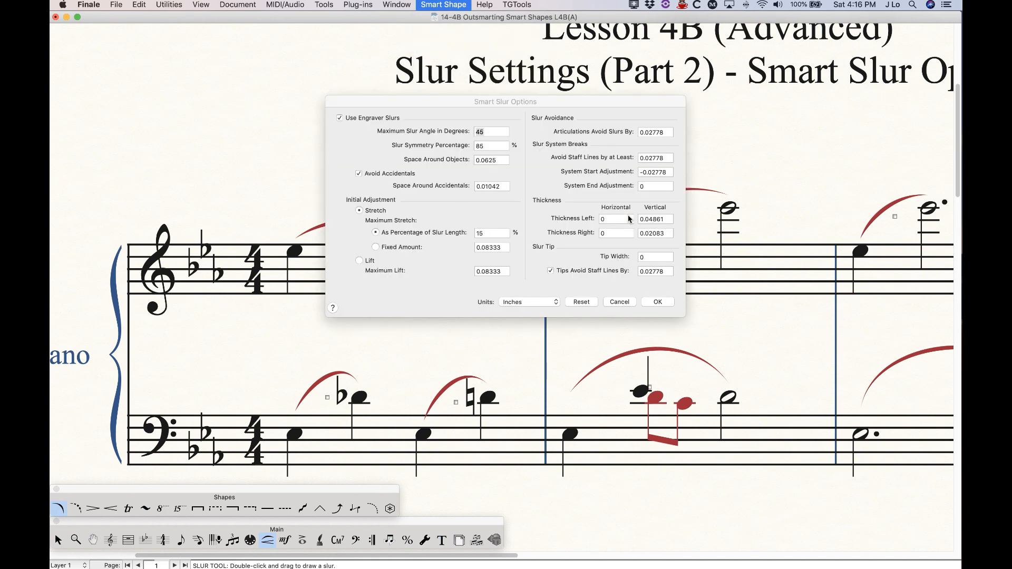
pyautogui.click(667, 220)
pyautogui.click(581, 302)
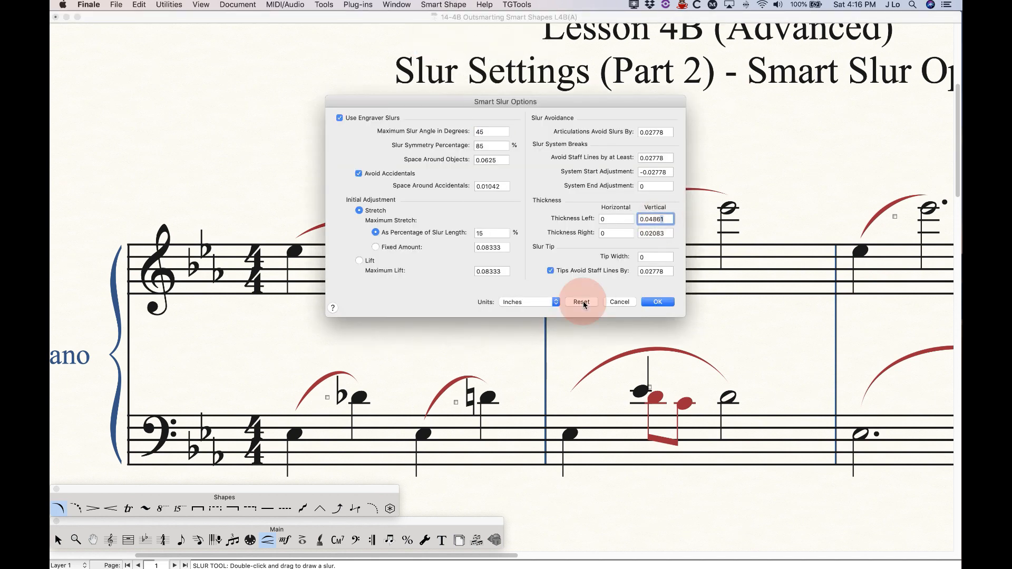
pyautogui.moveTo(668, 233); pyautogui.dragTo(650, 235)
pyautogui.write('6')
pyautogui.click(657, 302)
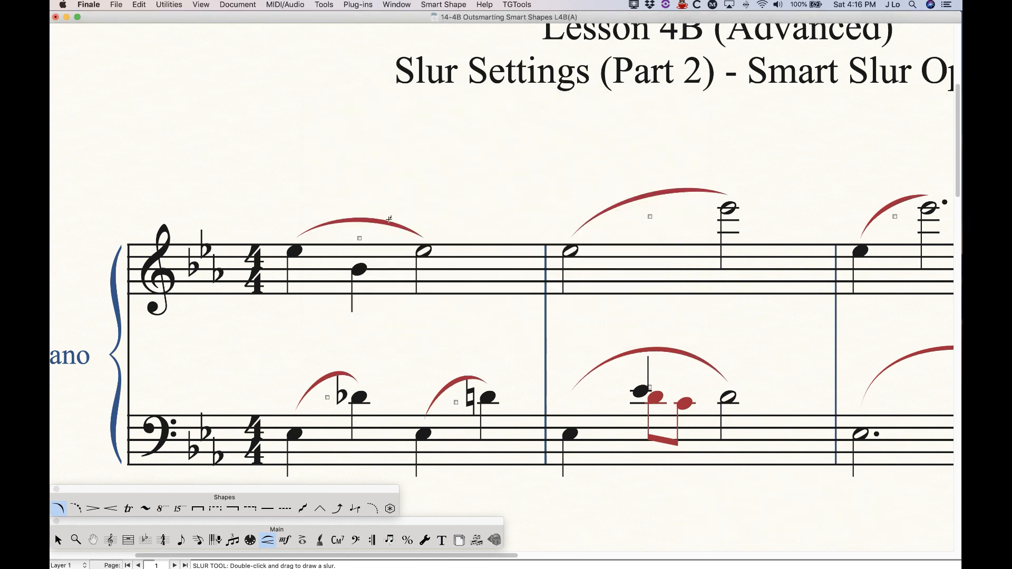
# Restore the Smart Slur Options to their defaults, including the vertical Thickness Right, and apply them.
pyautogui.click(443, 5)
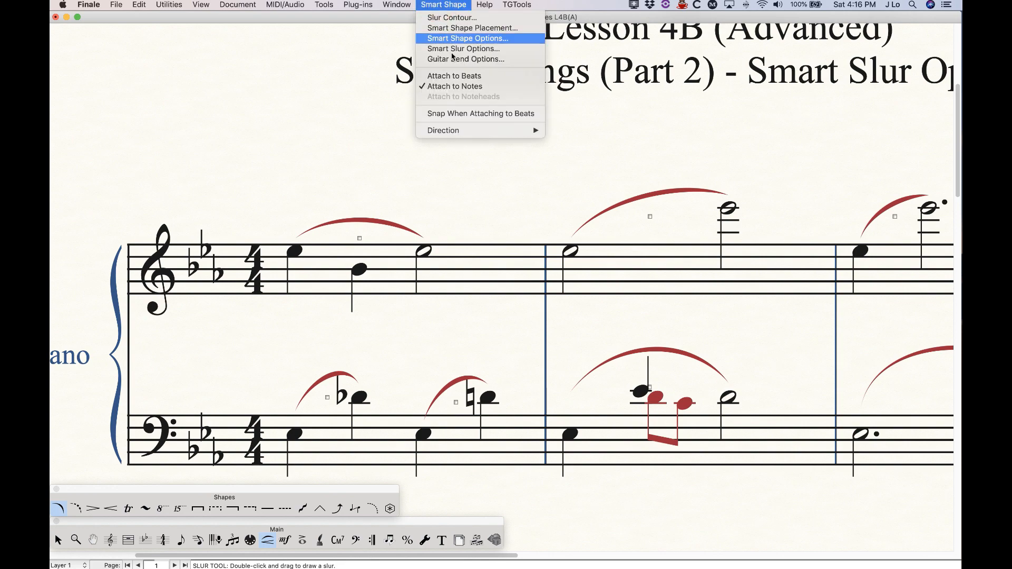
pyautogui.click(461, 45)
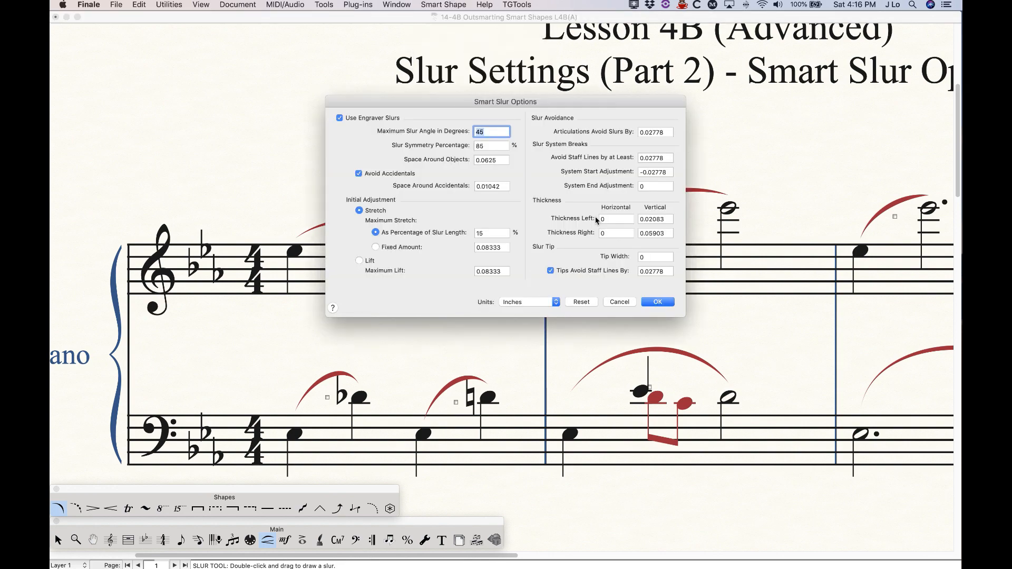
pyautogui.click(582, 302)
pyautogui.moveTo(503, 103); pyautogui.dragTo(579, 62)
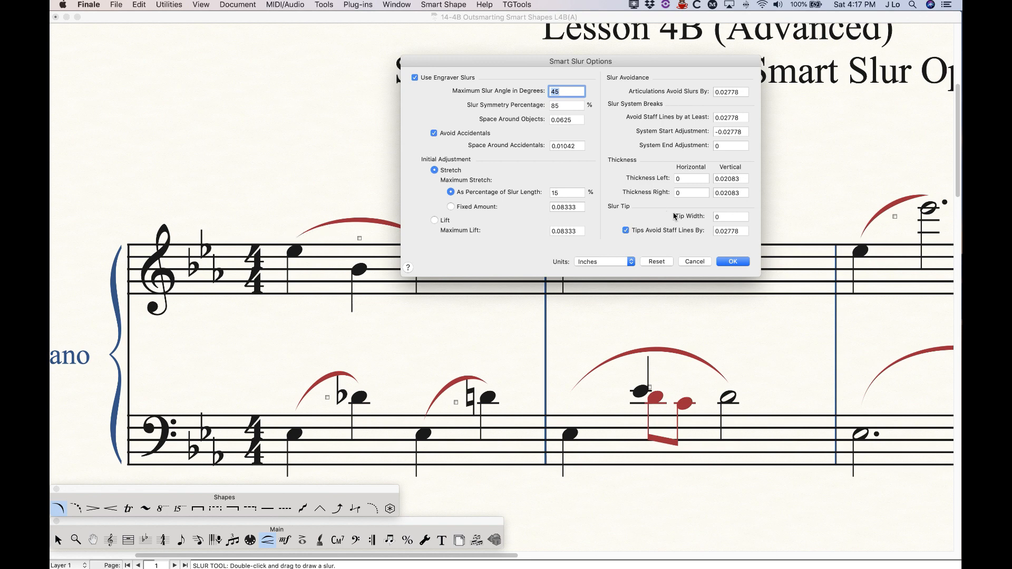
pyautogui.click(733, 261)
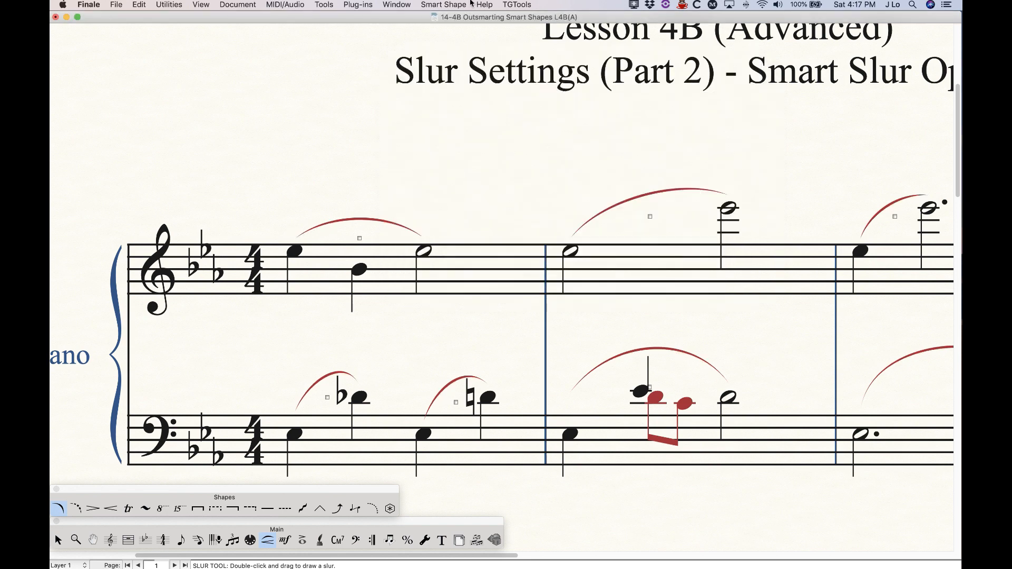
# Set the horizontal Thickness Left to 0.1 inches in the Smart Slur Options and apply it to the score's slurs.
pyautogui.click(456, 4)
pyautogui.click(457, 49)
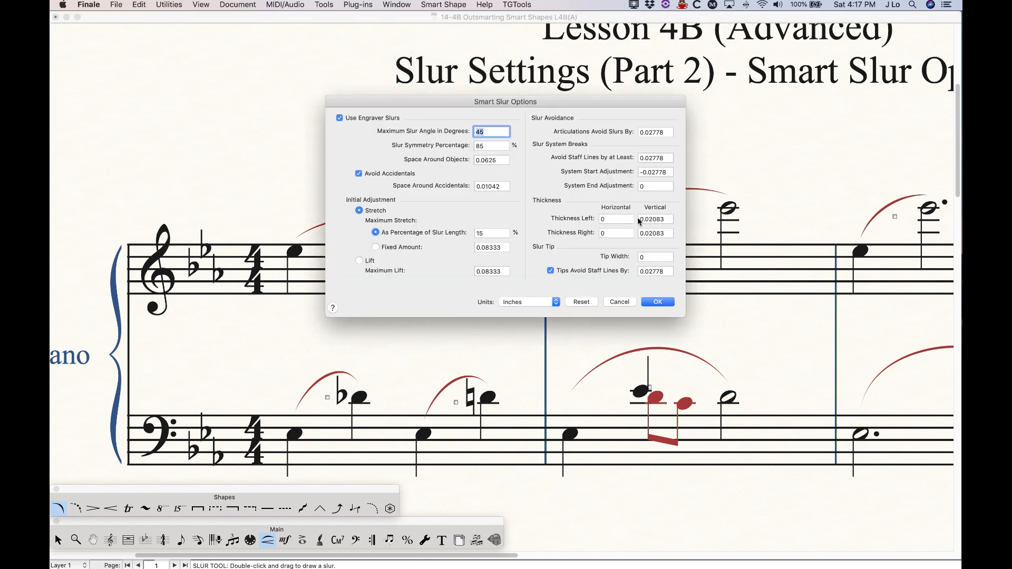
pyautogui.moveTo(599, 101); pyautogui.dragTo(677, 53)
pyautogui.click(689, 163)
pyautogui.write('.')
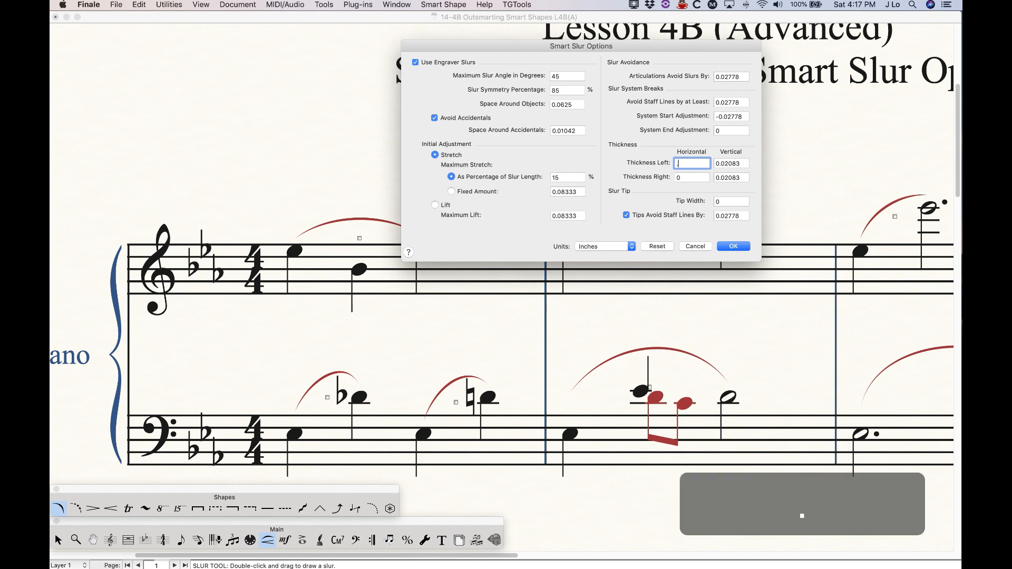
pyautogui.write('1')
pyautogui.click(732, 246)
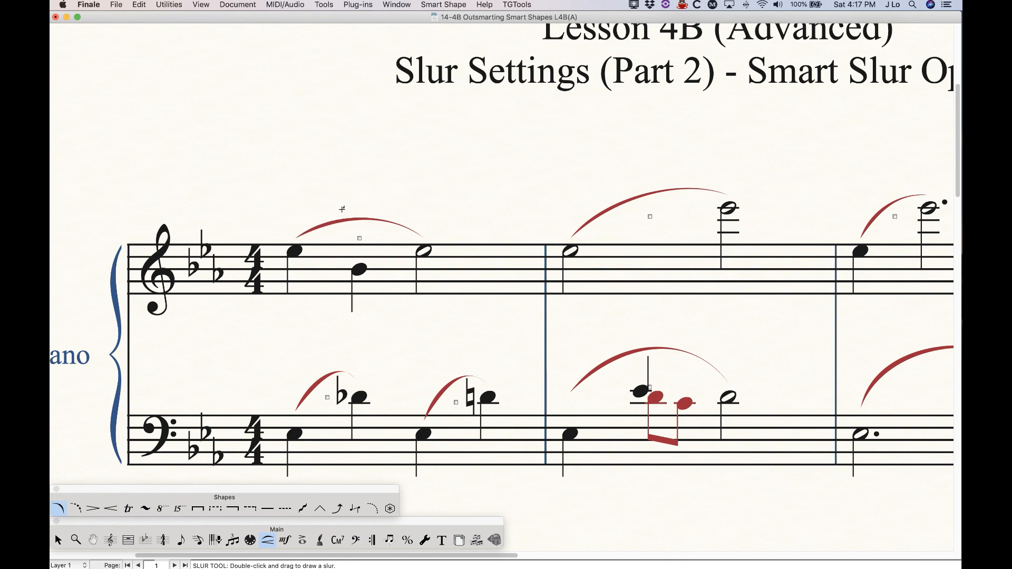
# Set the horizontal Thickness Right to -0.1 inches in the Smart Slur Options and apply the change.
pyautogui.click(441, 4)
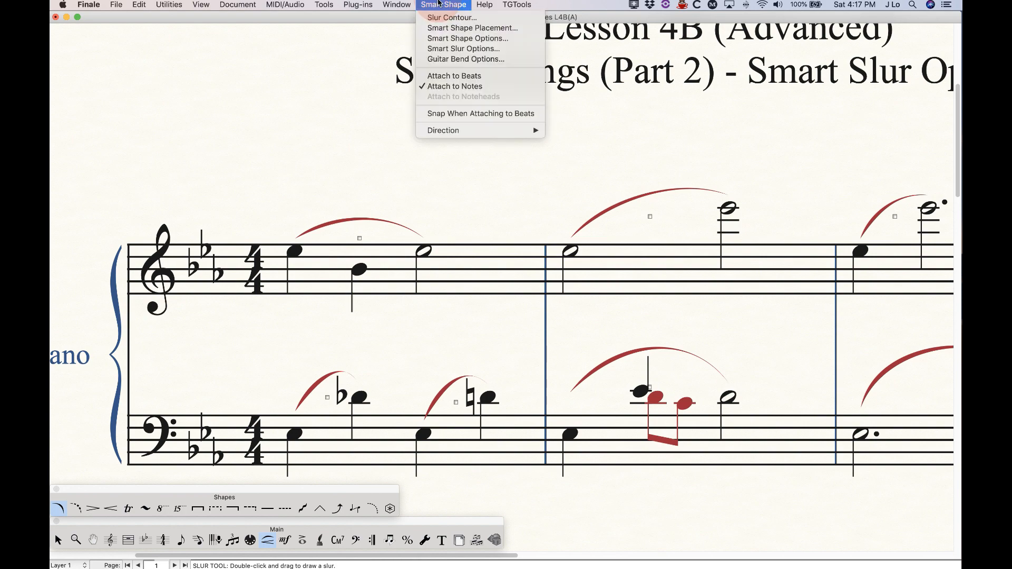
pyautogui.click(455, 49)
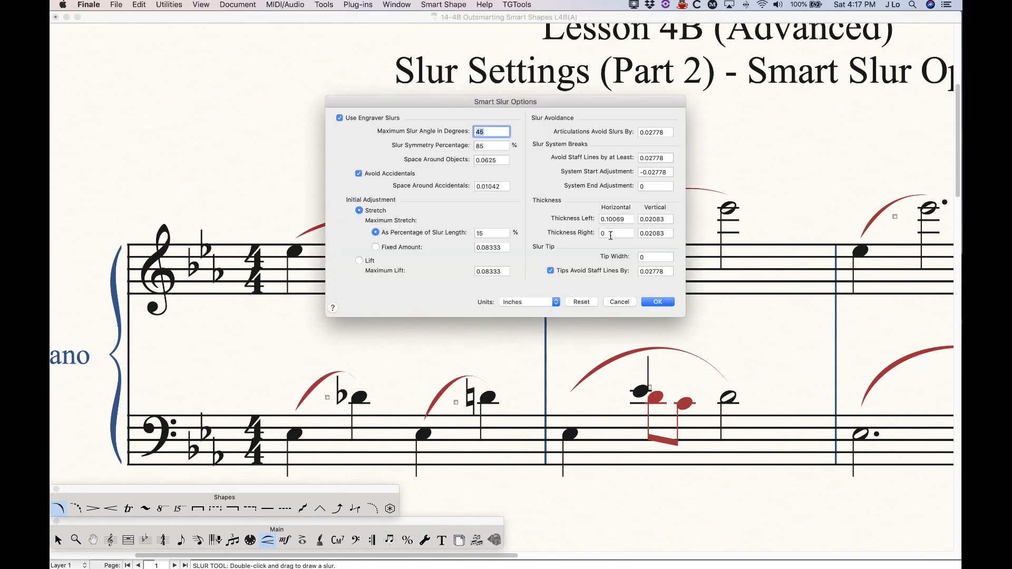
pyautogui.click(611, 234)
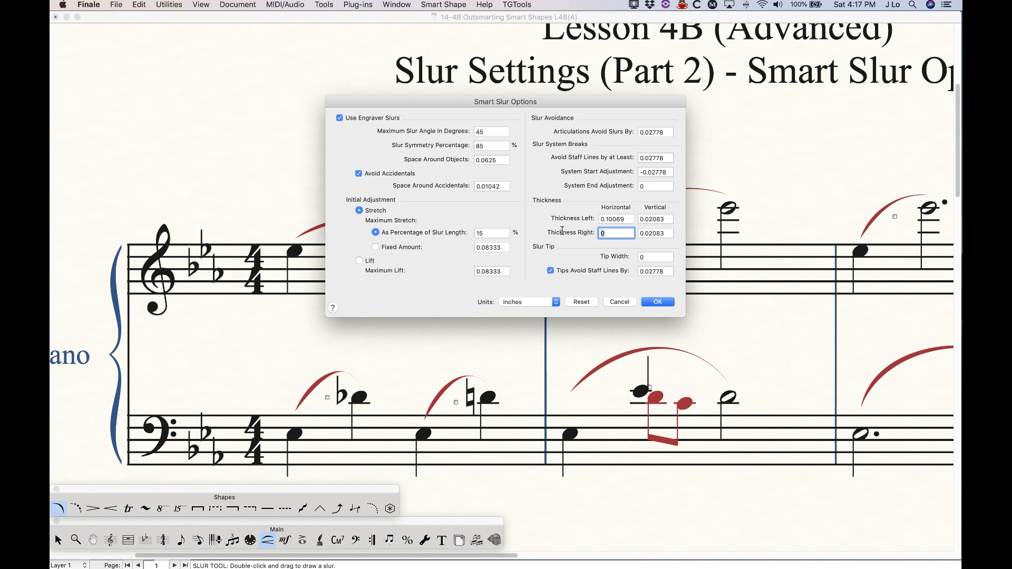
pyautogui.write('-.1')
pyautogui.click(657, 302)
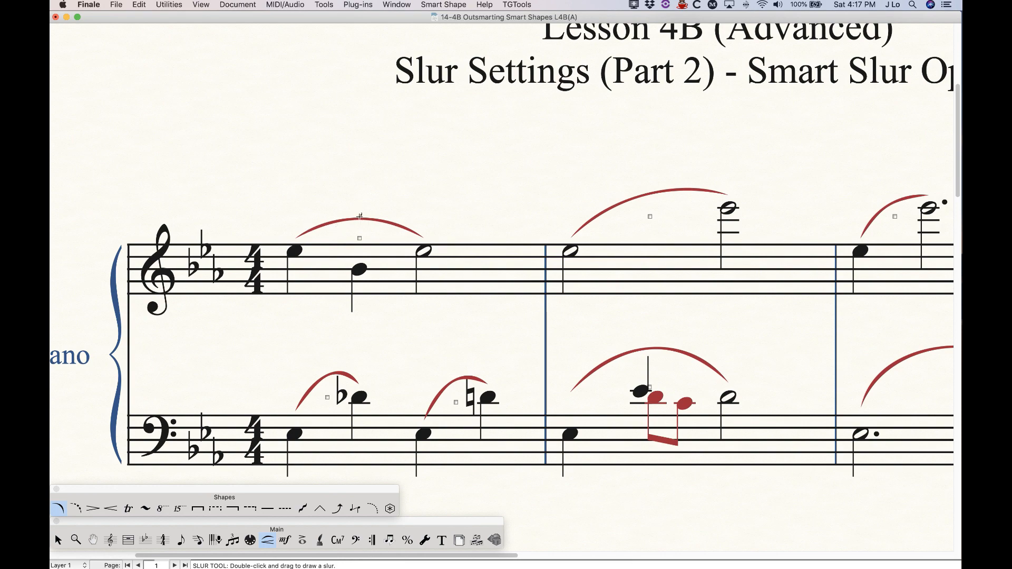
# Restore the Smart Slur Options to their defaults, including the horizontal Thickness Left and Right, and apply them.
pyautogui.click(443, 5)
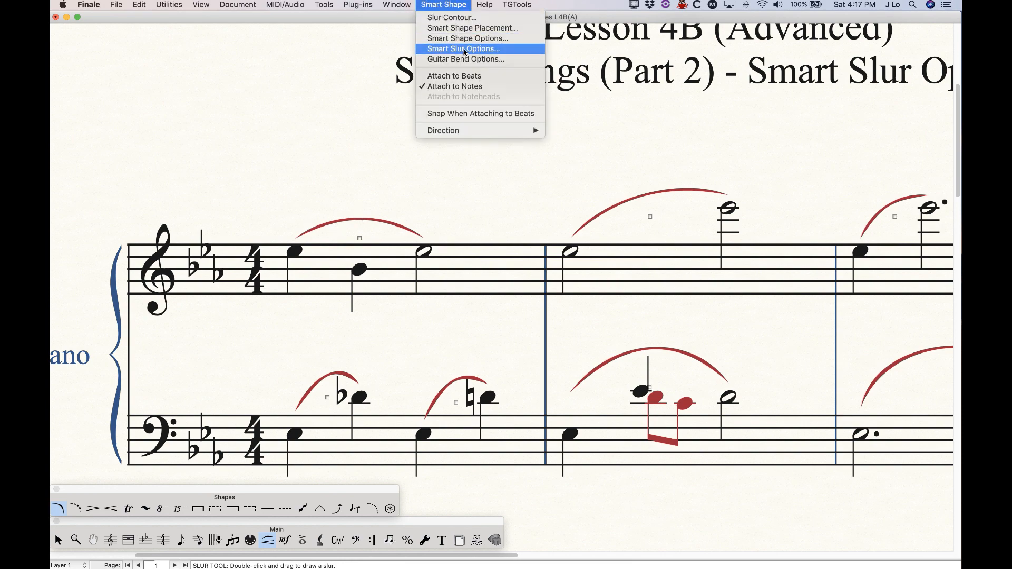
pyautogui.click(464, 48)
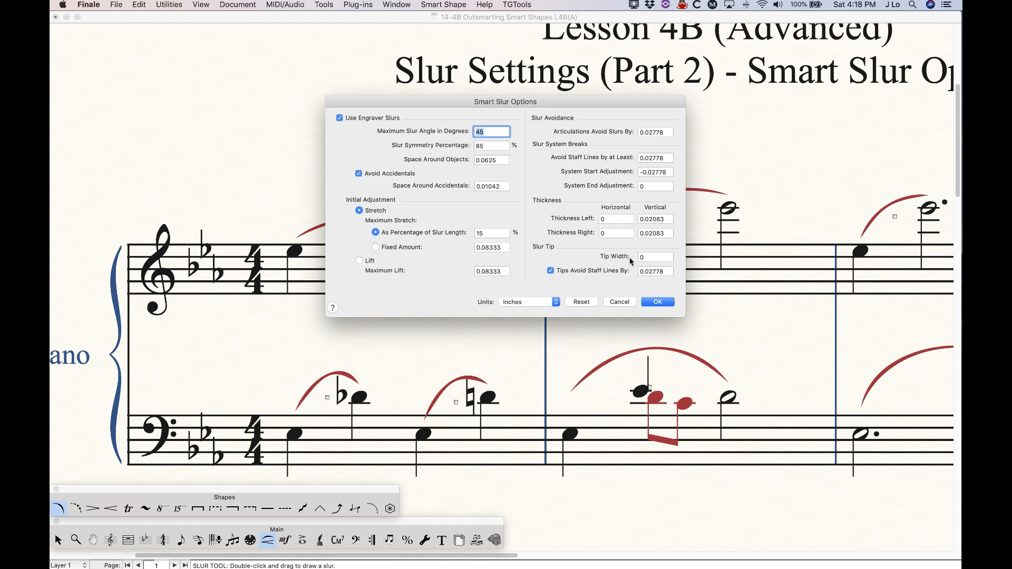
pyautogui.click(658, 302)
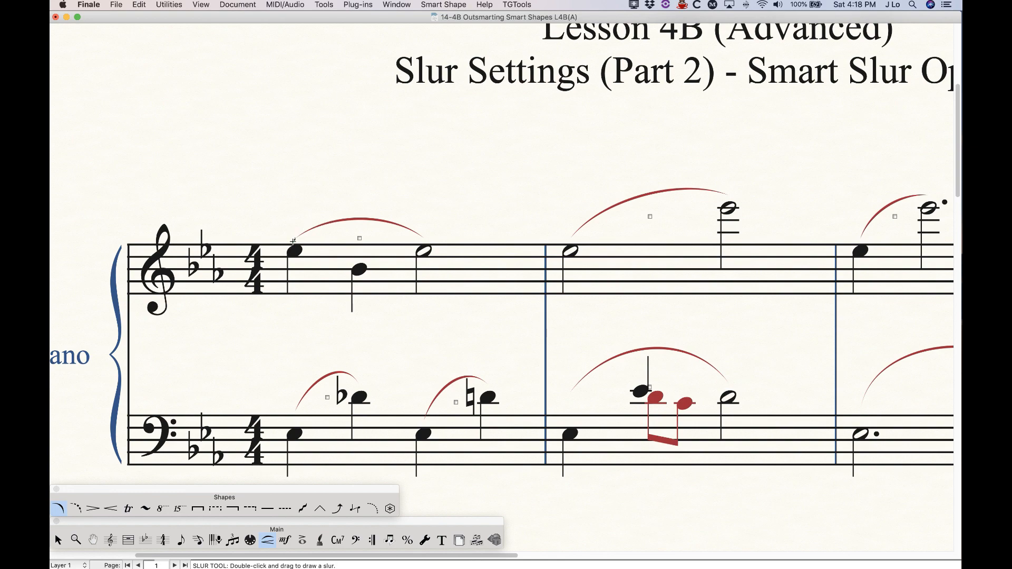
# Set the slur Tip Width to 0.005 inches in the Smart Slur Options and apply it.
pyautogui.click(450, 4)
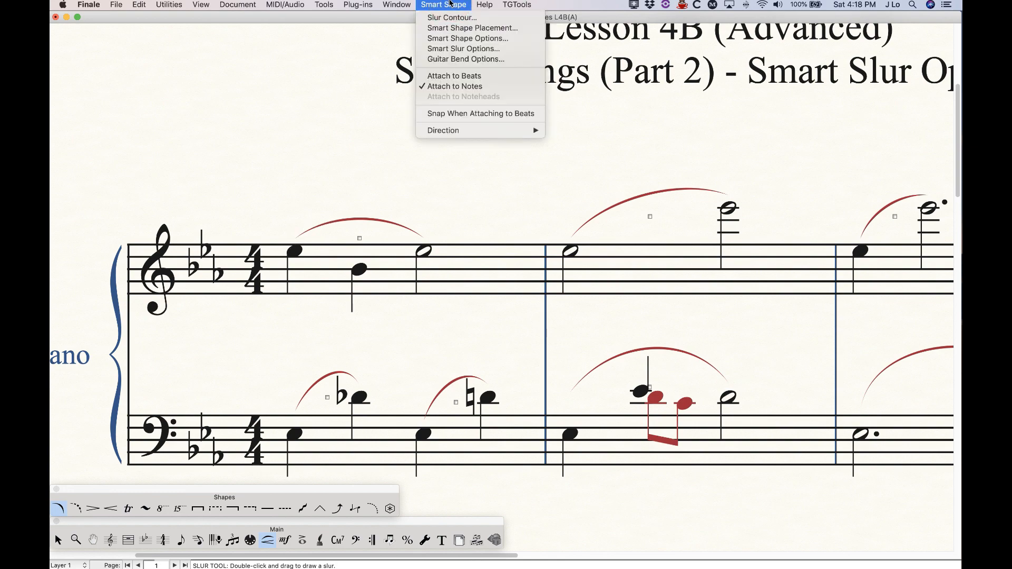
pyautogui.click(455, 49)
pyautogui.moveTo(480, 101); pyautogui.dragTo(526, 35)
pyautogui.doubleClick(697, 198)
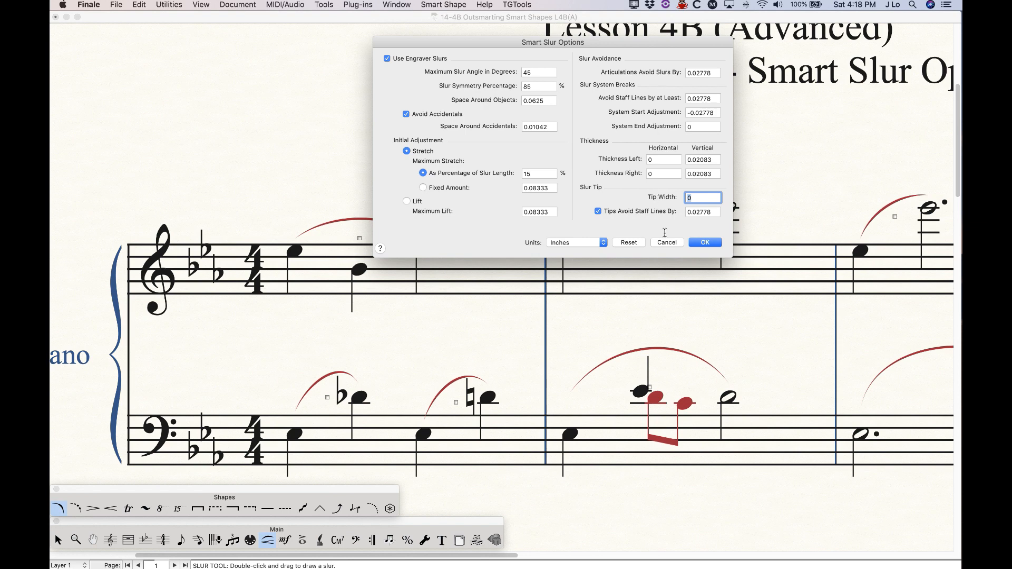
pyautogui.write('.')
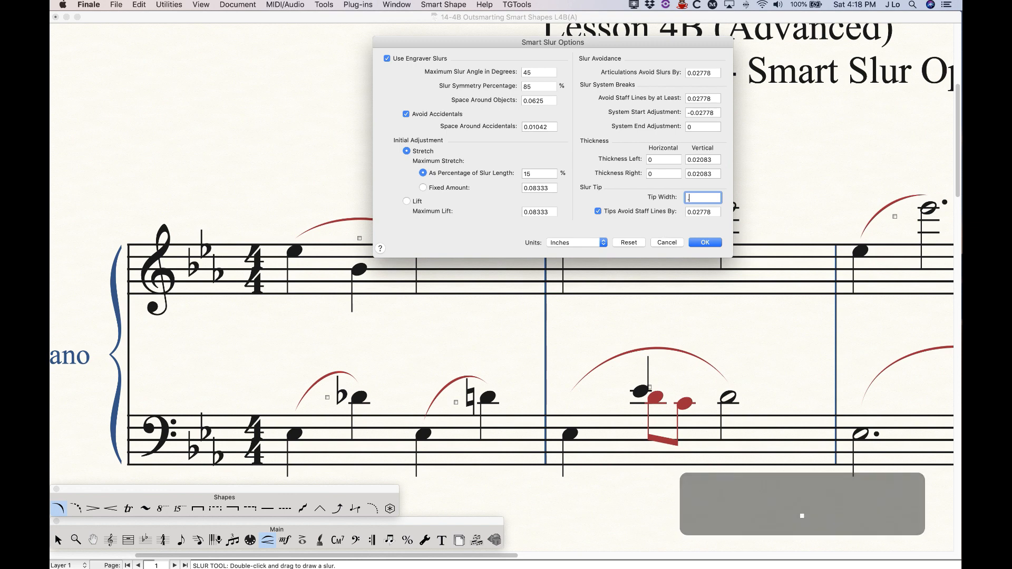
pyautogui.write('00')
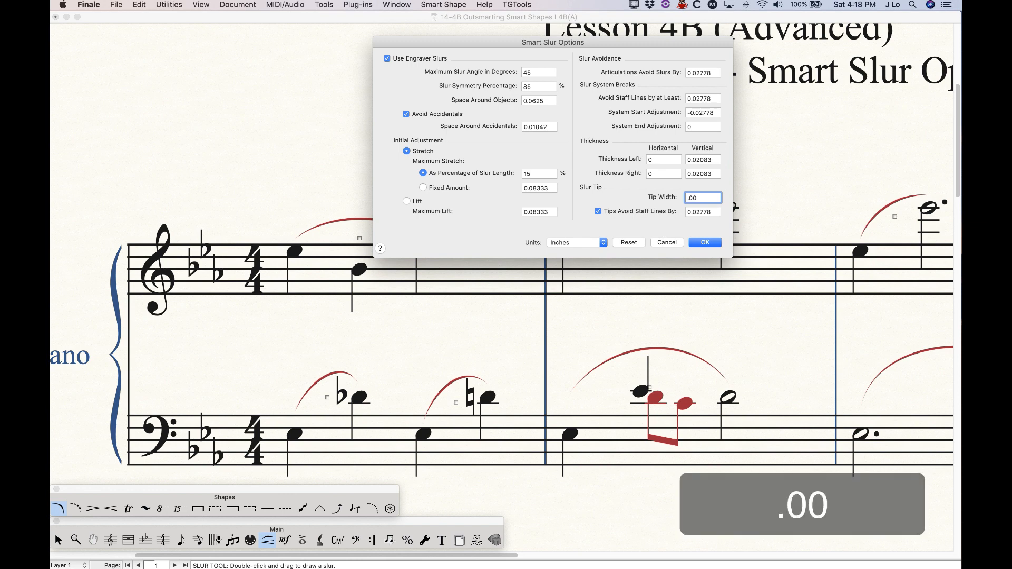
pyautogui.write('5')
pyautogui.click(706, 242)
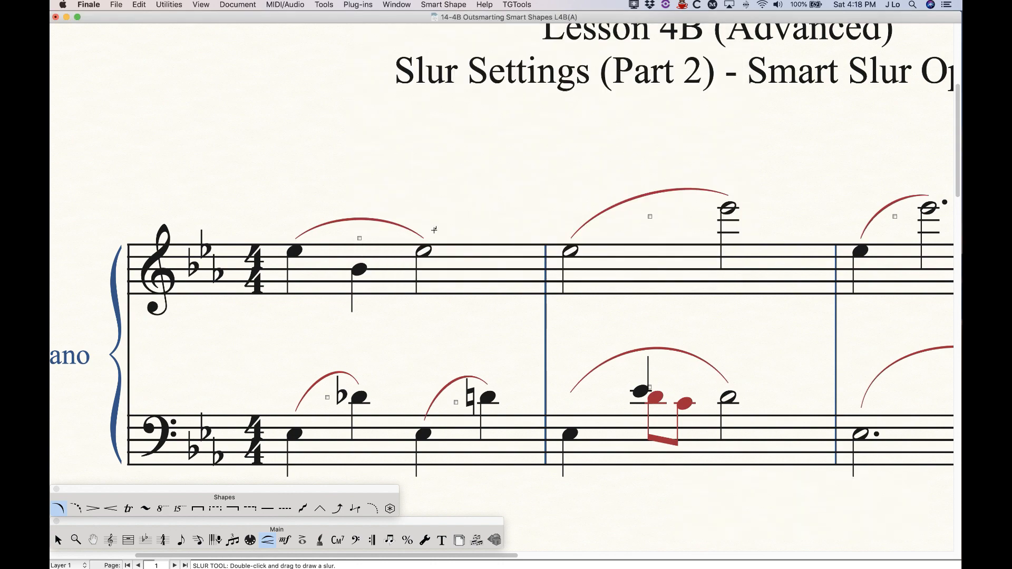
# Restore the default slur Tip Width of 0 in the Smart Slur Options and apply it.
pyautogui.press('super+equal')
pyautogui.press('super+equal')
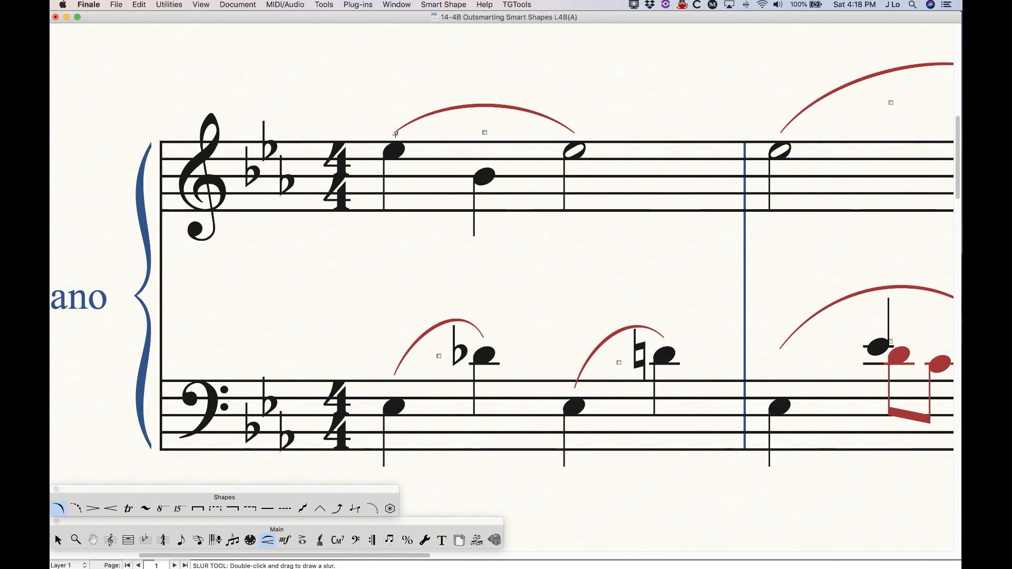
pyautogui.click(453, 4)
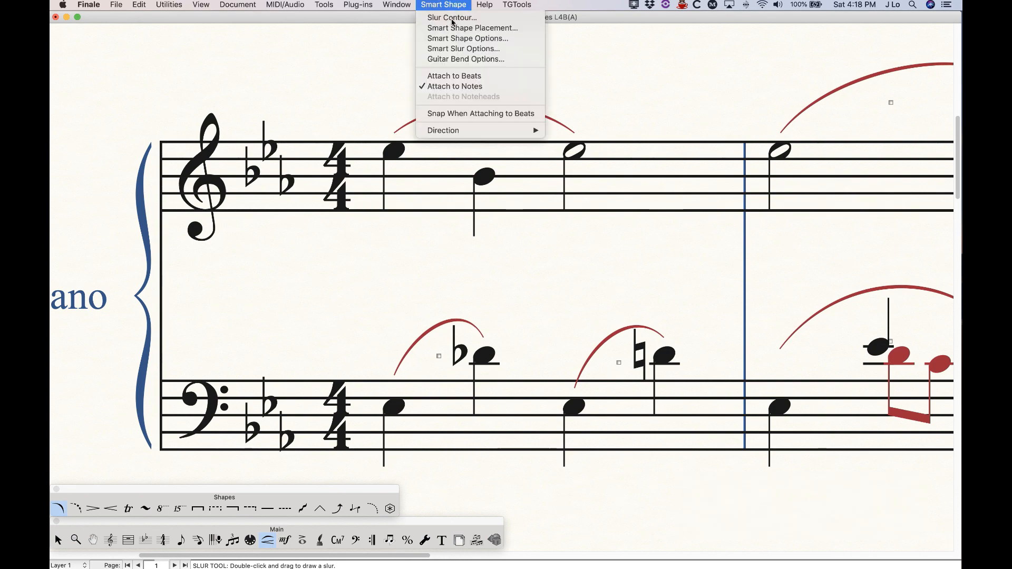
pyautogui.click(464, 49)
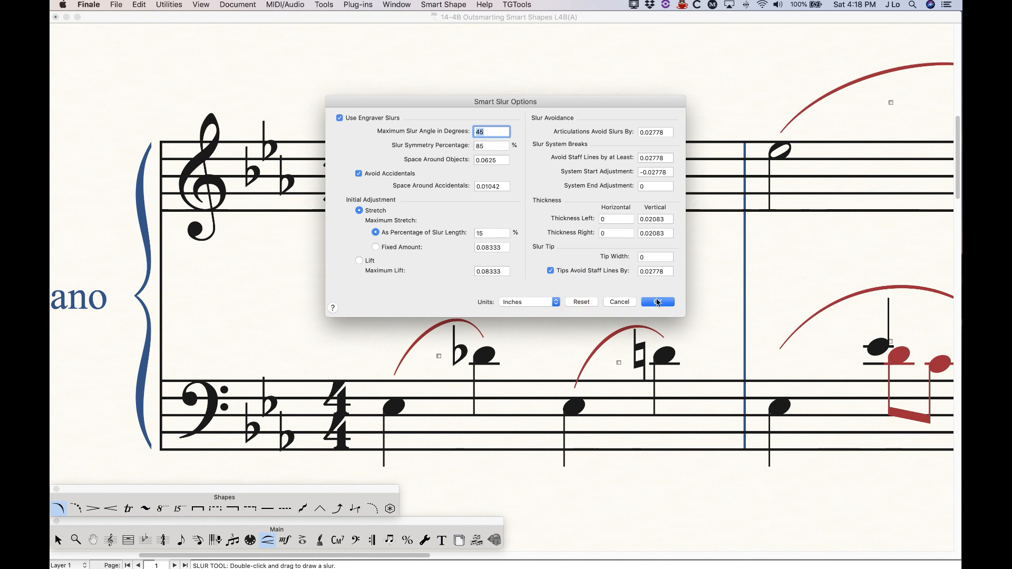
pyautogui.click(665, 303)
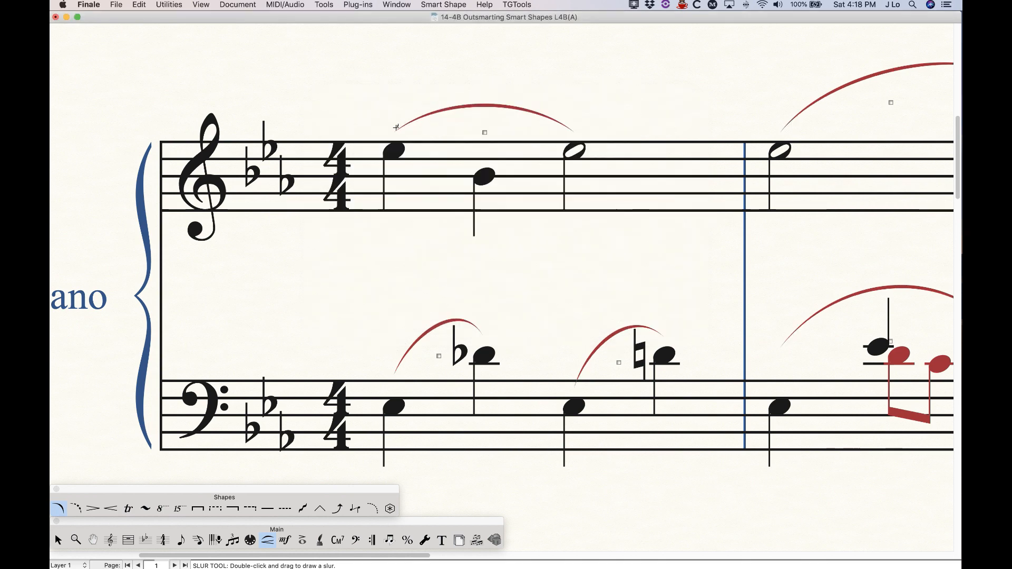
# Set the slur Tip Width to 0.005 inches again in the Smart Slur Options and apply the change.
pyautogui.click(447, 4)
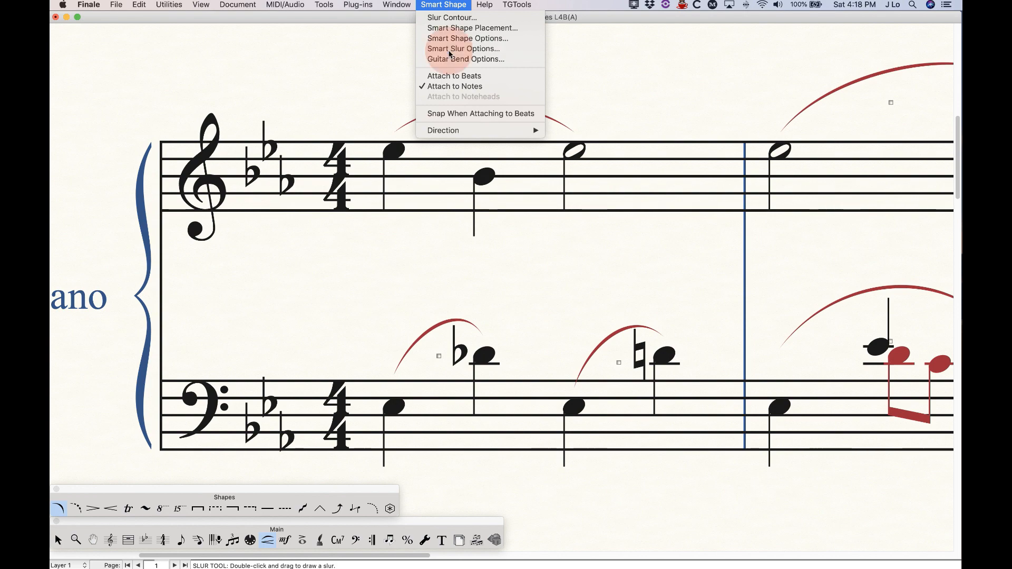
pyautogui.click(449, 53)
pyautogui.click(648, 257)
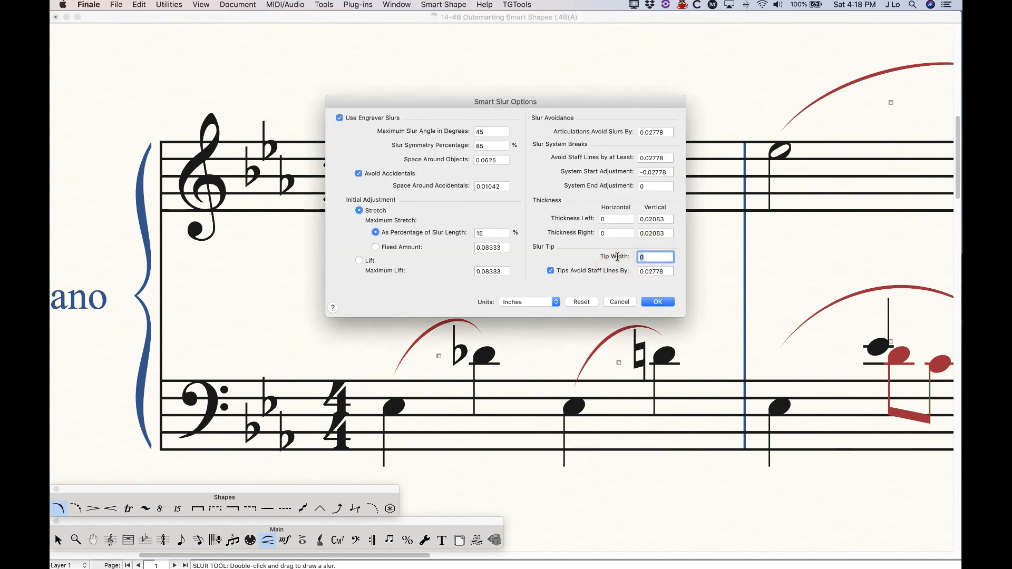
pyautogui.write('.005')
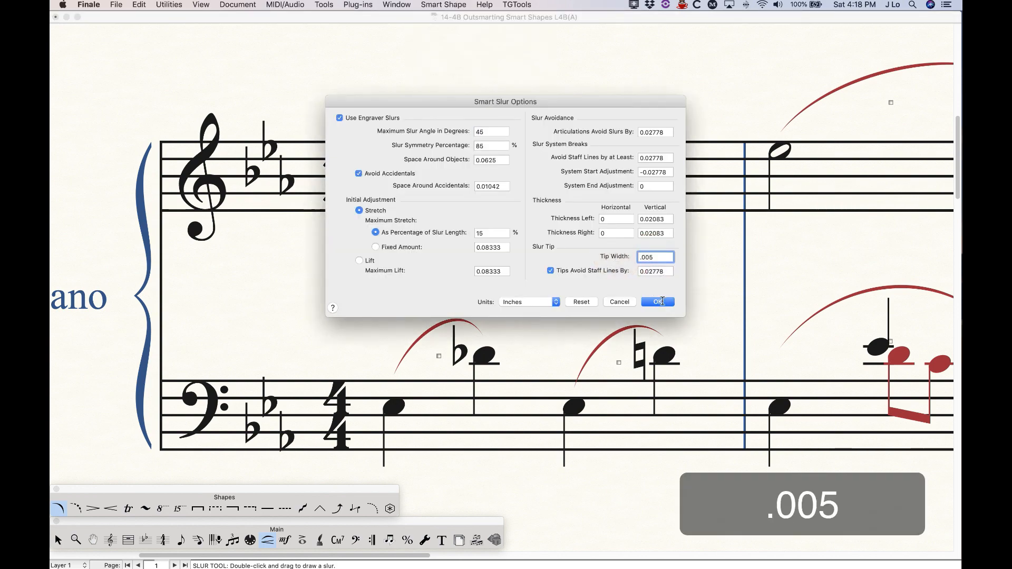
pyautogui.click(657, 302)
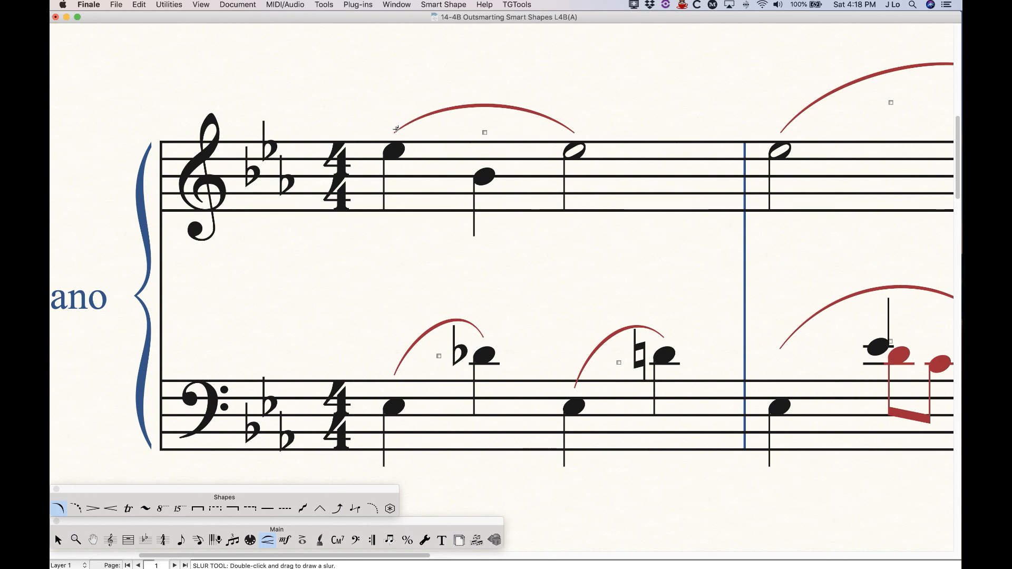
# In the Smart Slur Options, set Thickness Left to 0.03 inches horizontally and 0.05 inches vertically.
pyautogui.click(460, 6)
pyautogui.click(464, 48)
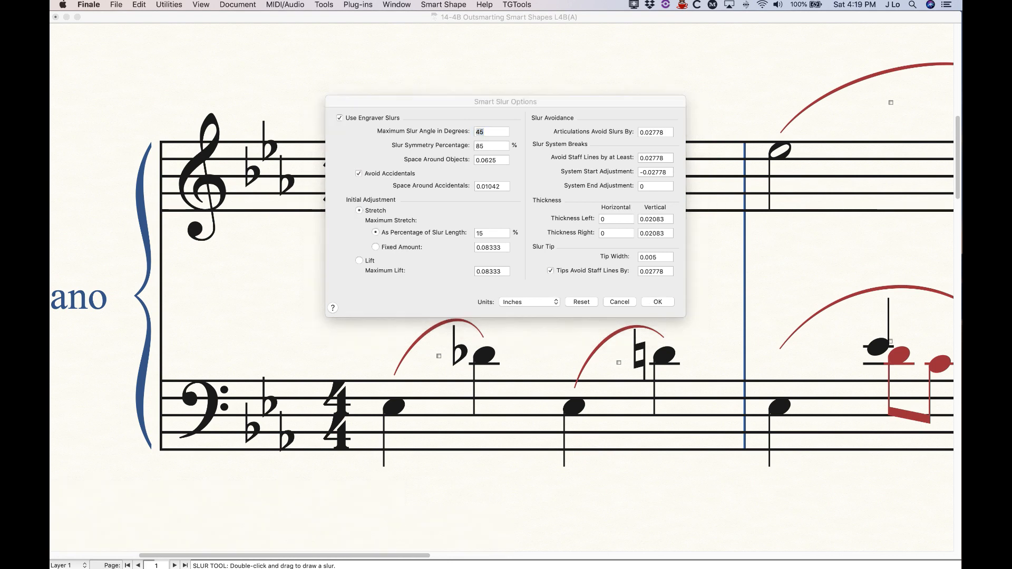
pyautogui.click(525, 193)
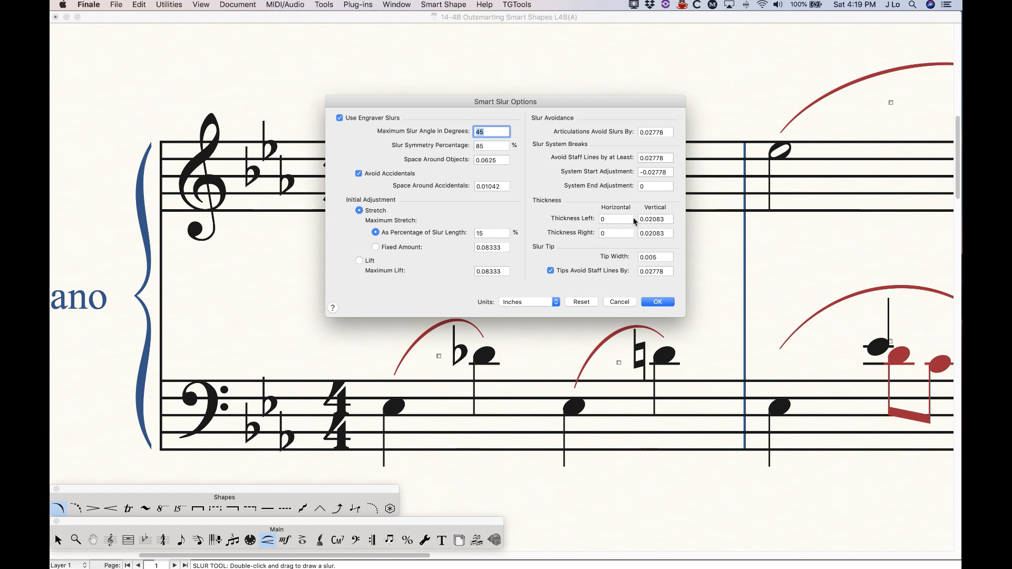
pyautogui.click(613, 219)
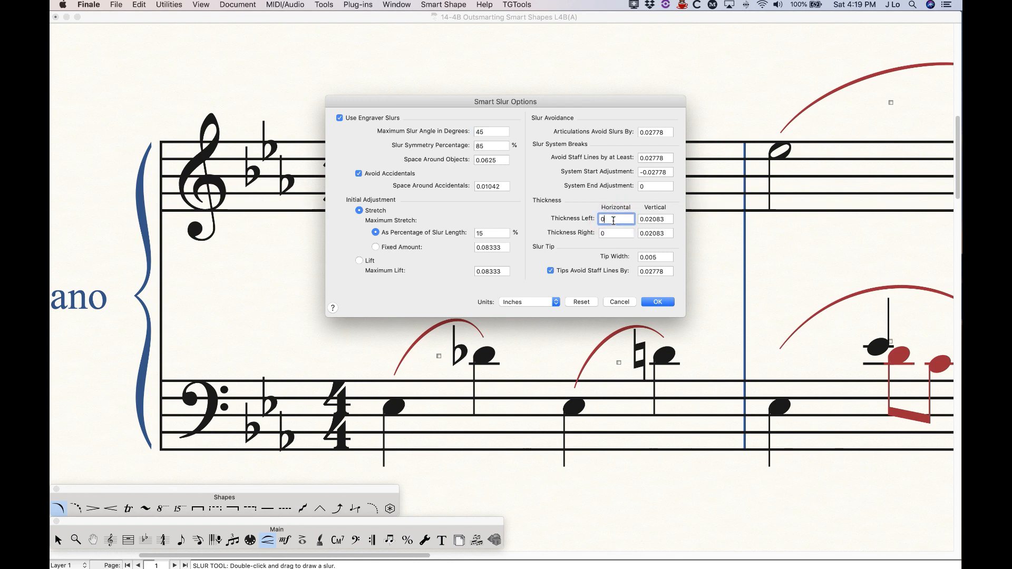
pyautogui.write('.0')
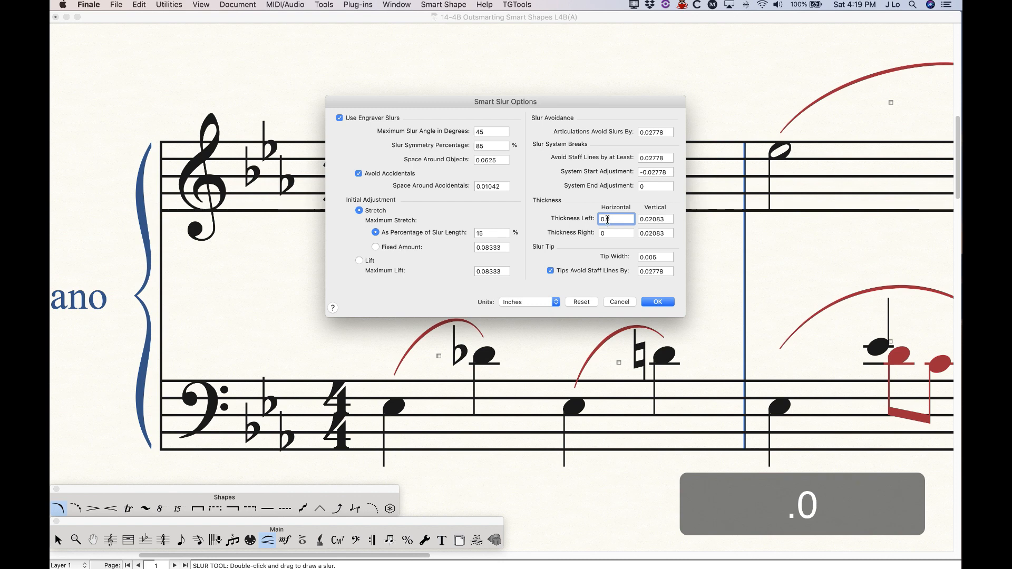
pyautogui.write('3')
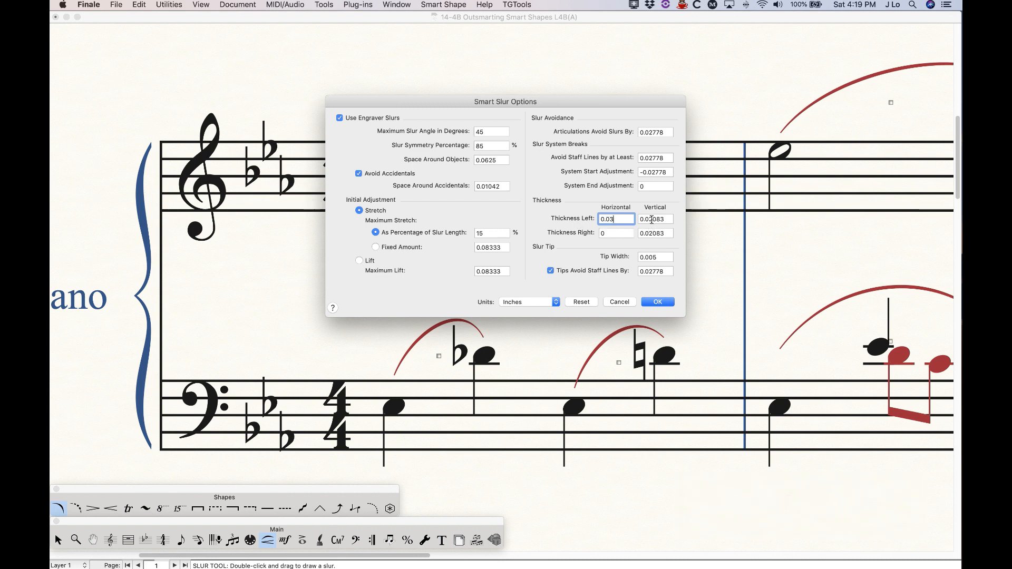
pyautogui.moveTo(665, 220); pyautogui.dragTo(648, 220)
pyautogui.write('5')
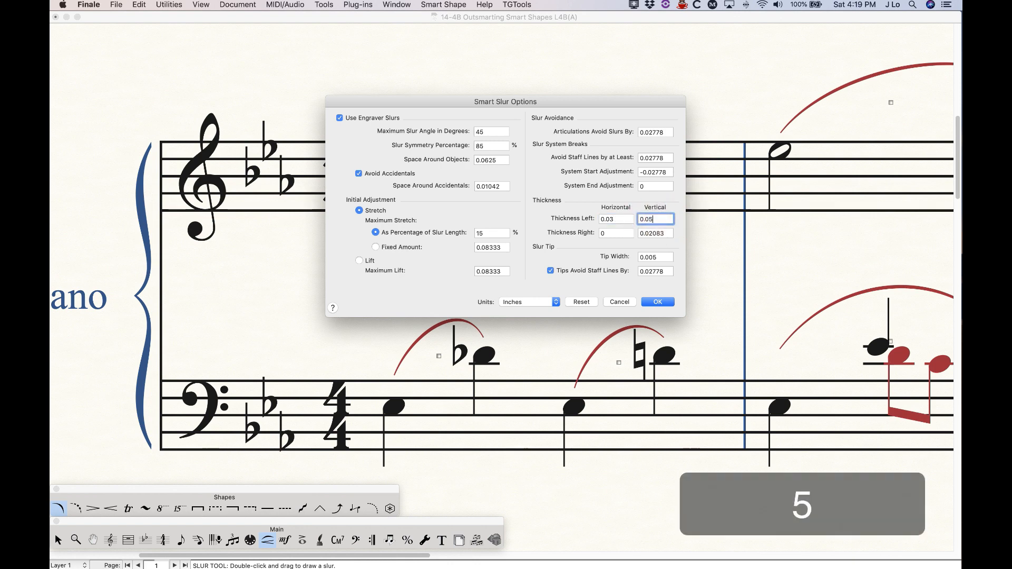
# Set Thickness Right to -0.015 inches horizontally and 0.01 inches vertically.
pyautogui.click(608, 234)
pyautogui.write('-')
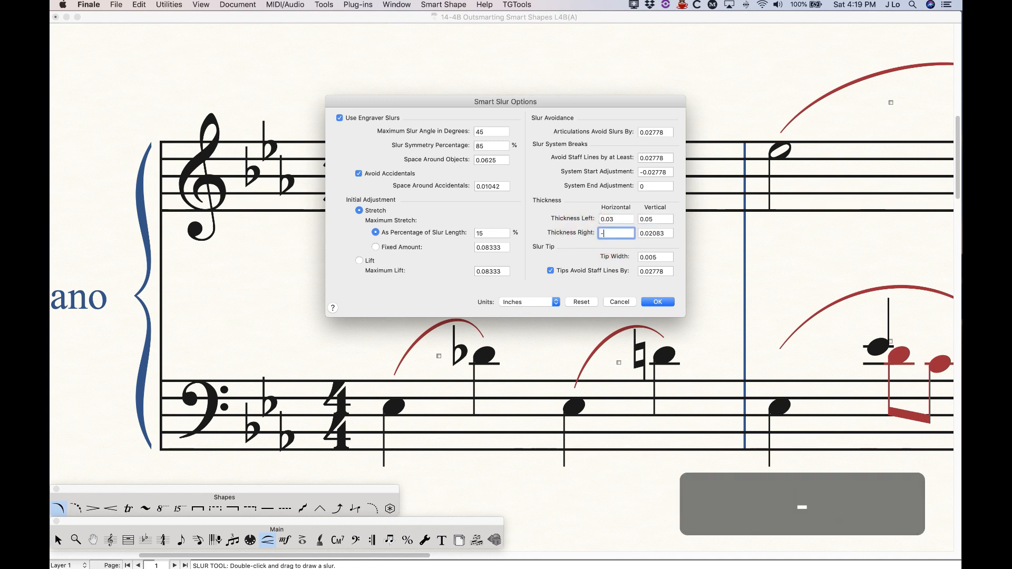
pyautogui.write('.015')
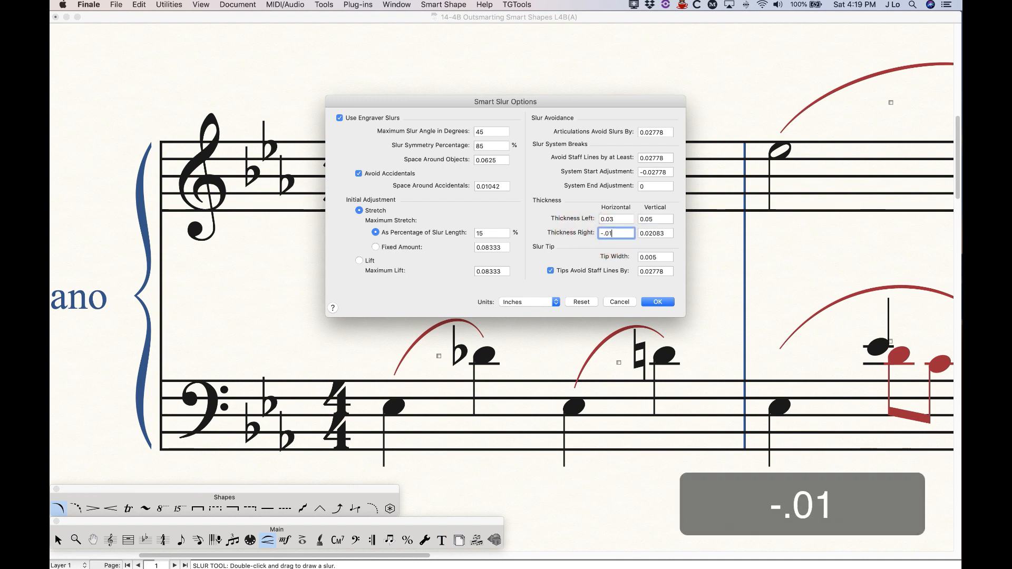
pyautogui.click(667, 235)
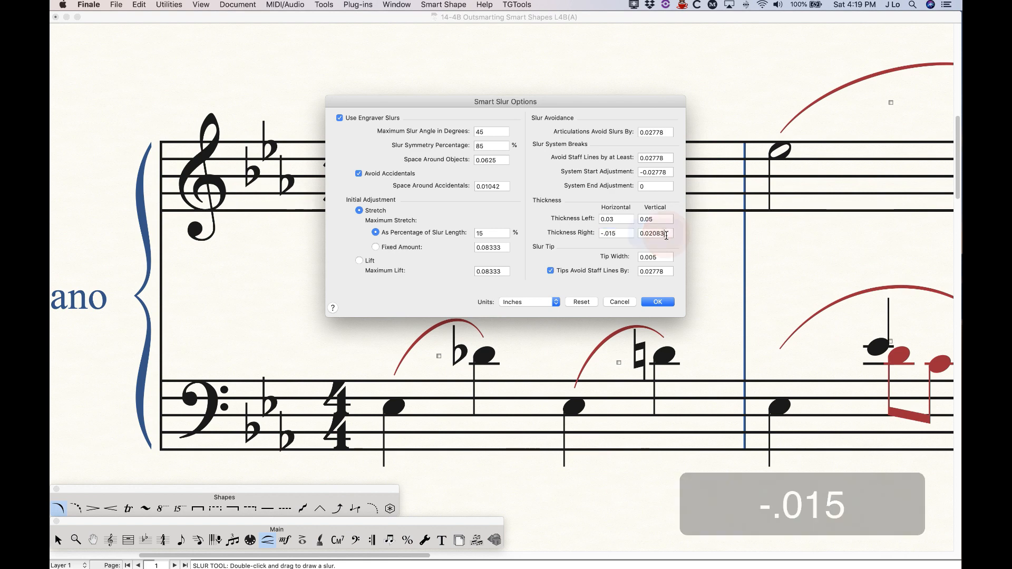
pyautogui.moveTo(667, 236); pyautogui.dragTo(648, 235)
pyautogui.write('1')
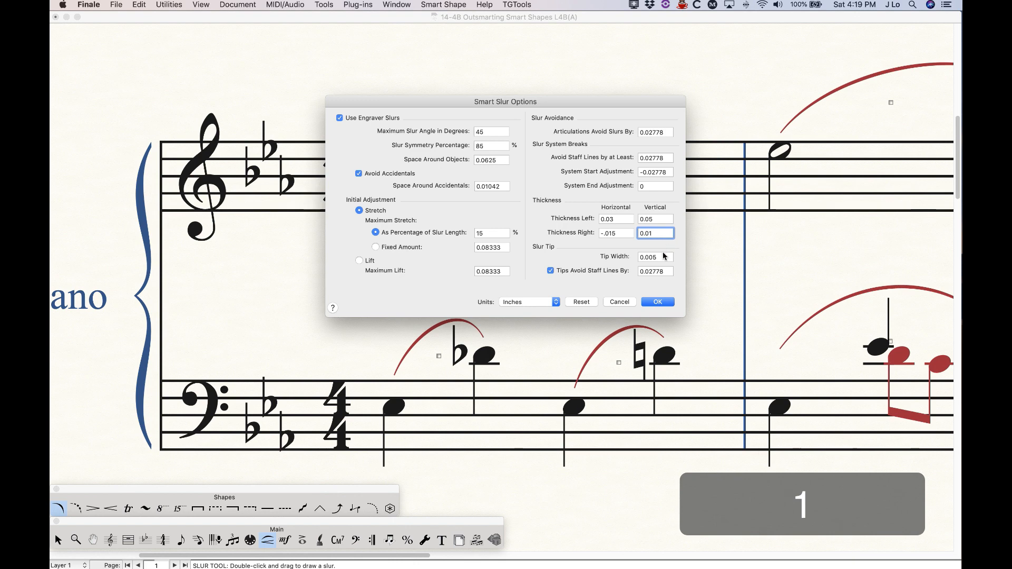
# Set the slur Tip Width to 0.006 inches and apply the combined thickness and tip settings to the score.
pyautogui.click(663, 257)
pyautogui.press('BackSpace')
pyautogui.write('6')
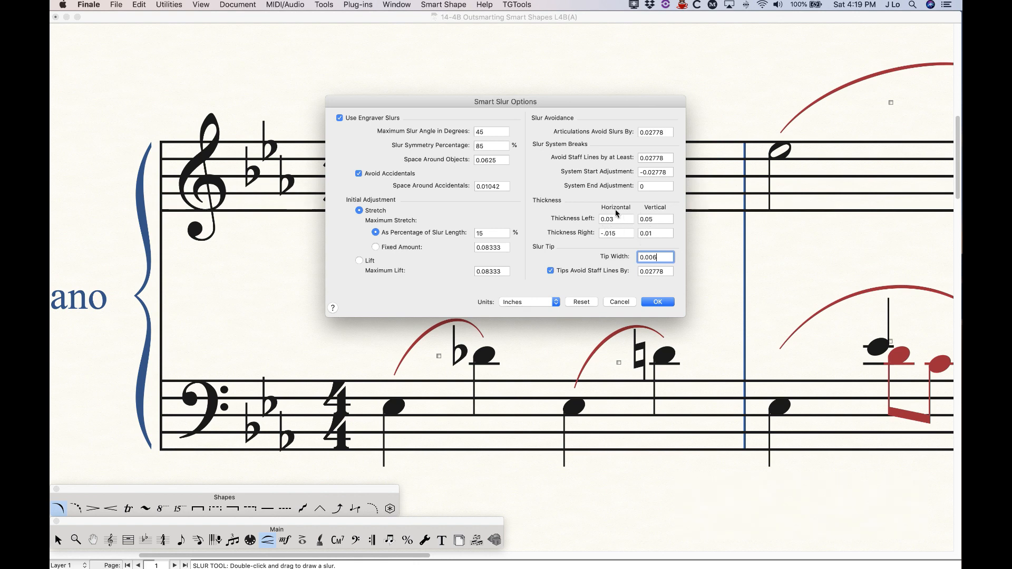
pyautogui.click(657, 302)
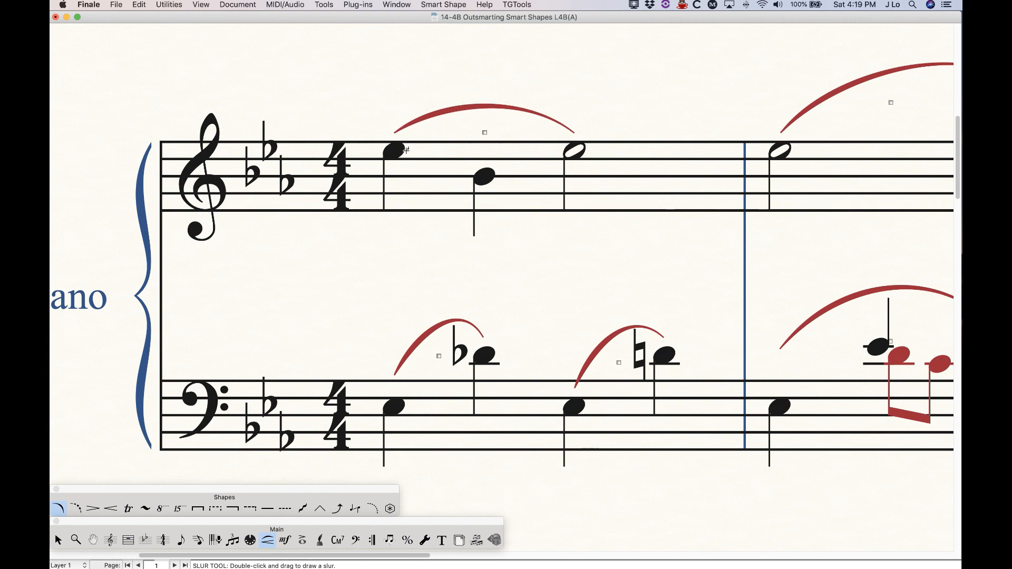
# Examine how the combined thickness and tip settings look on the slurs, both across the page and close up in the opening measures.
pyautogui.press('super')
pyautogui.press('super+minus')
pyautogui.press('super+minus')
pyautogui.press('super+minus')
pyautogui.press('super+minus')
pyautogui.press('super+minus')
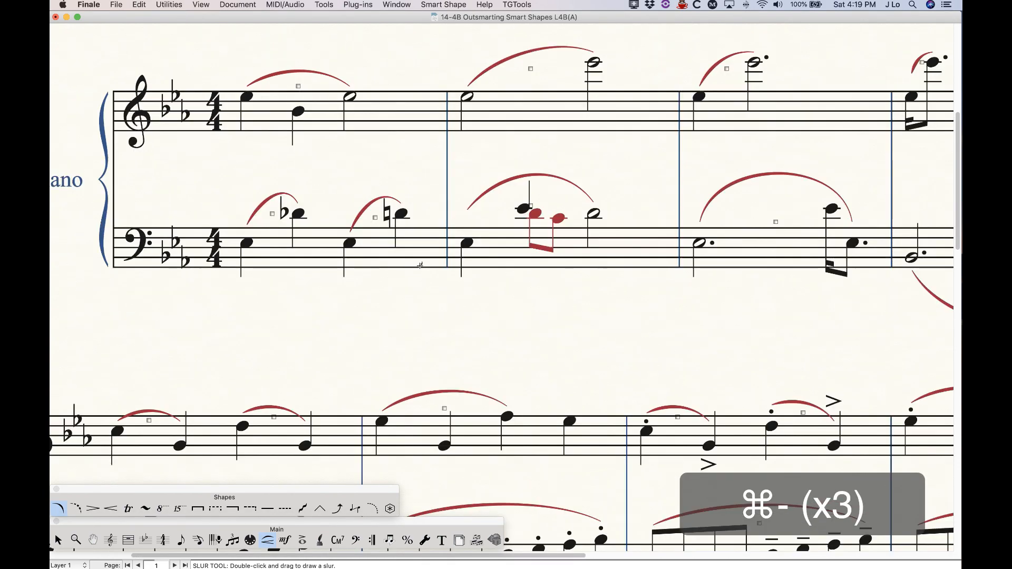
pyautogui.scroll(5, 399, 263)
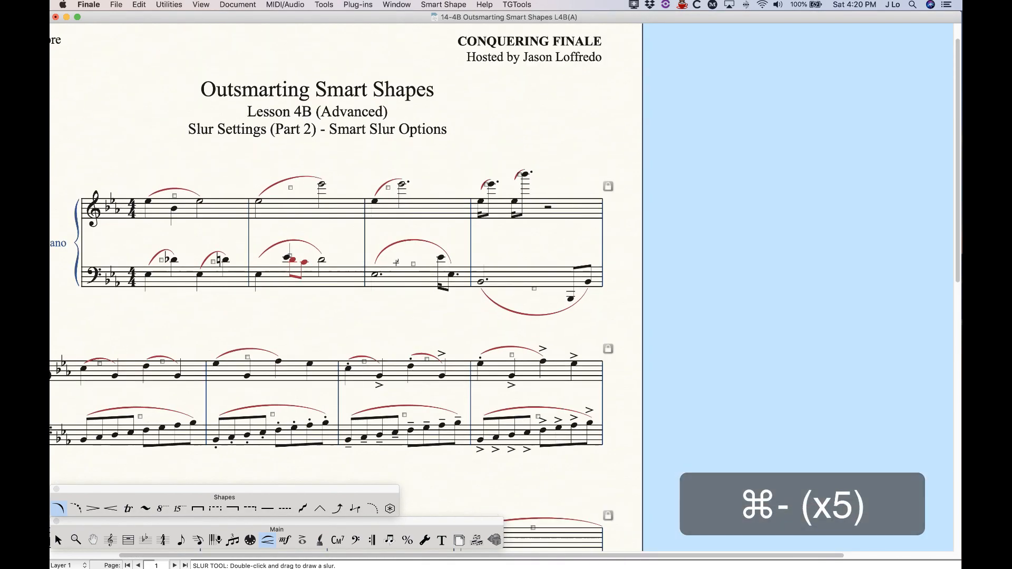
pyautogui.hscroll(-2, 452, 254)
pyautogui.hscroll(-2, 452, 255)
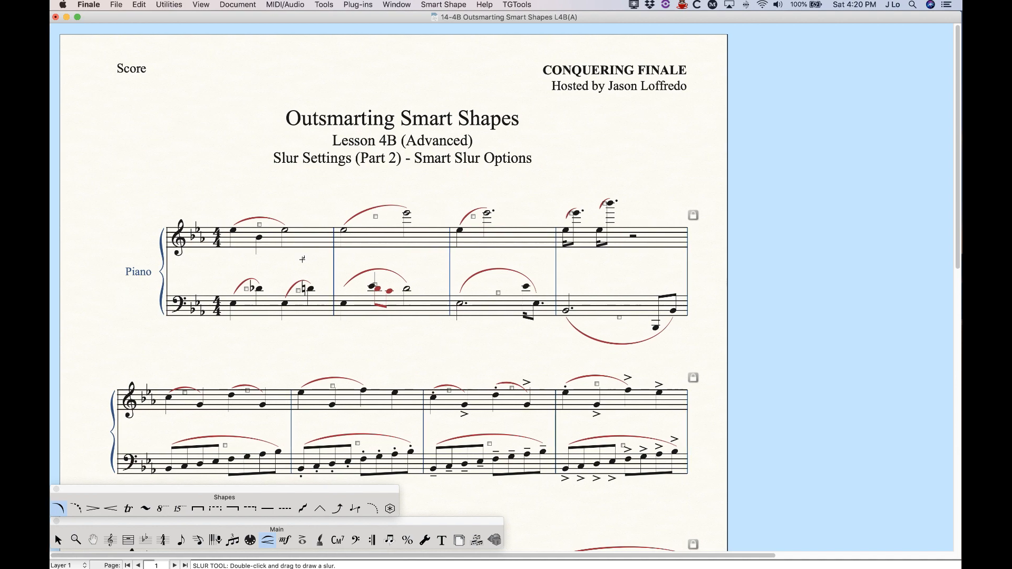
pyautogui.press('super+equal')
pyautogui.press('super+equal')
pyautogui.press('super+equal')
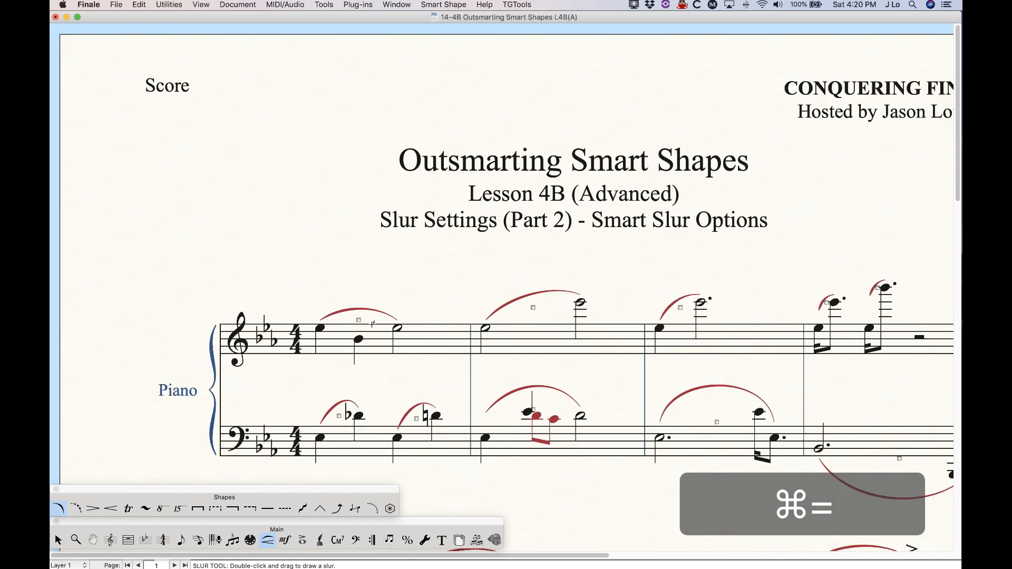
pyautogui.scroll(-1, 424, 327)
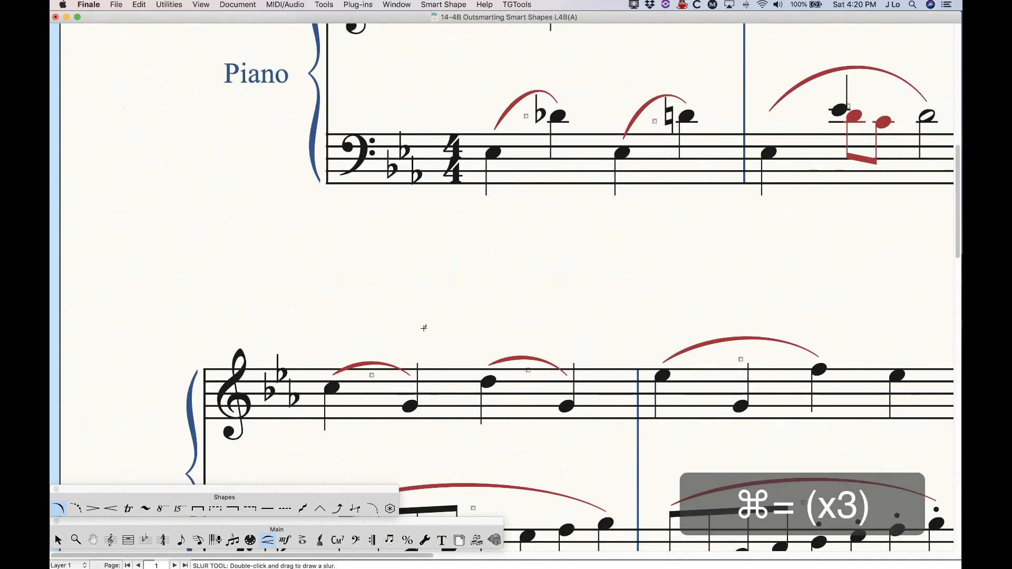
pyautogui.scroll(5, 425, 327)
pyautogui.hscroll(3, 425, 325)
pyautogui.hscroll(5, 424, 324)
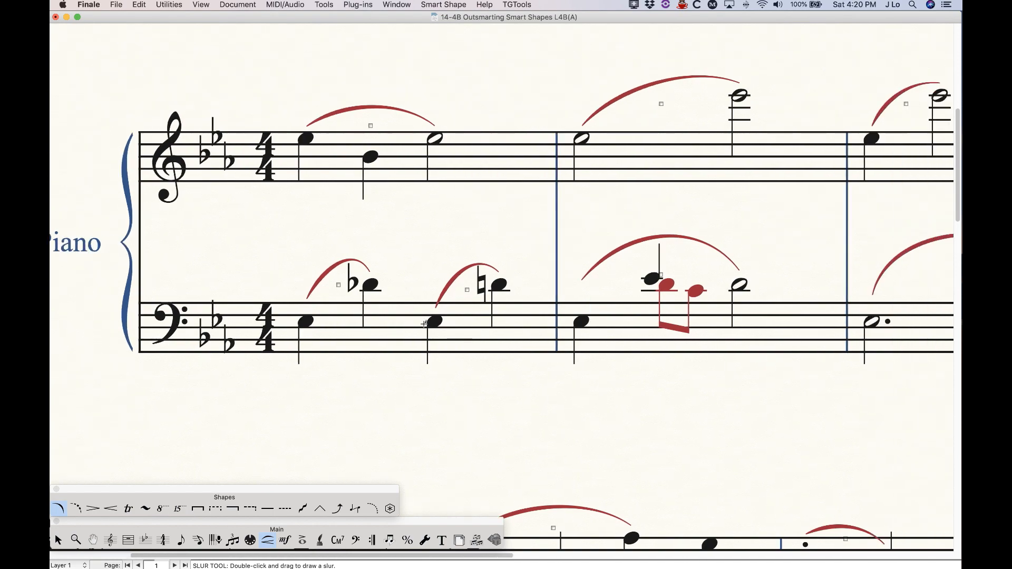
pyautogui.scroll(2, 400, 316)
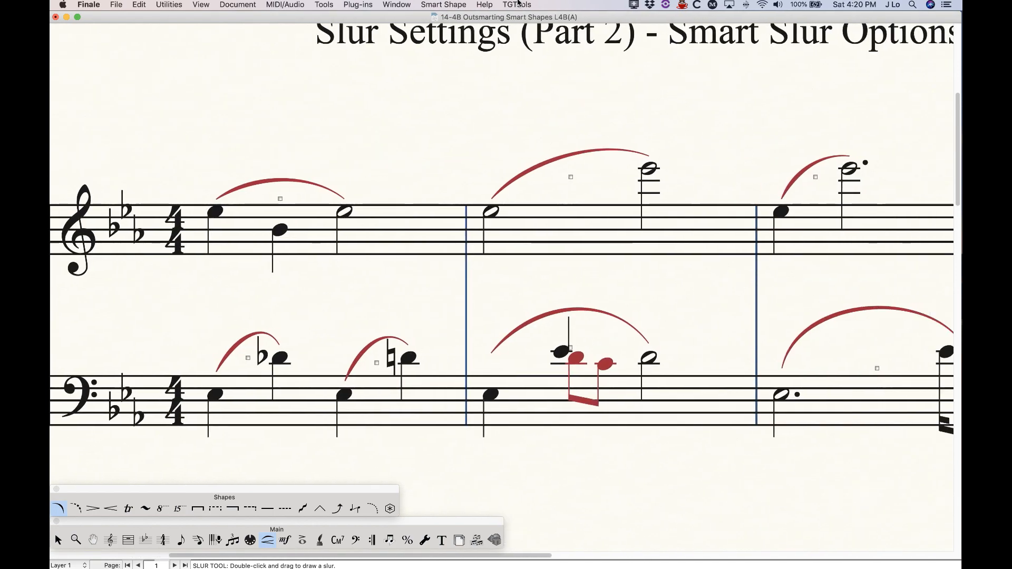
# Reset the Smart Slur Options to their default values and apply them to the score.
pyautogui.click(443, 4)
pyautogui.click(456, 49)
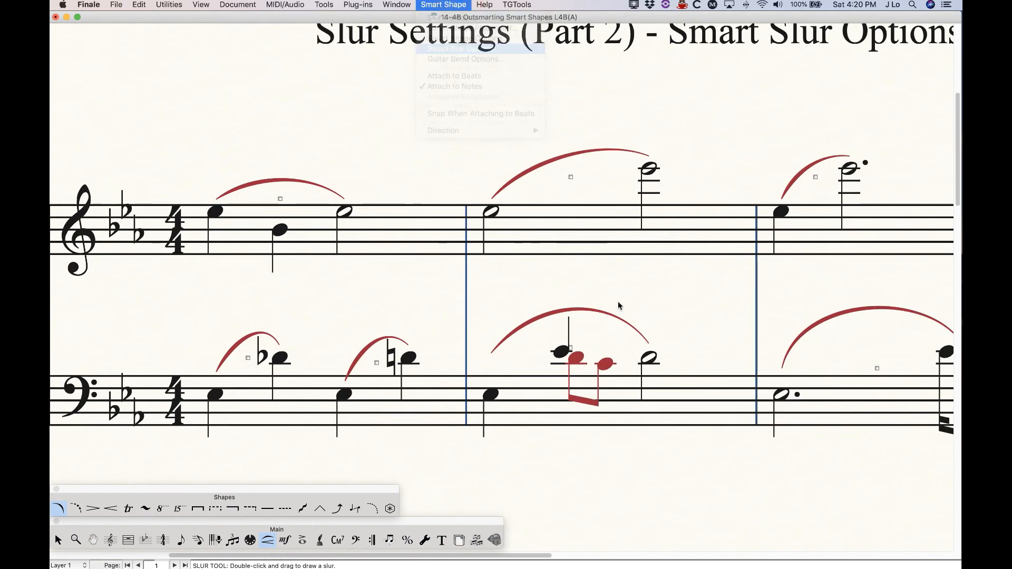
pyautogui.moveTo(467, 103); pyautogui.dragTo(535, 97)
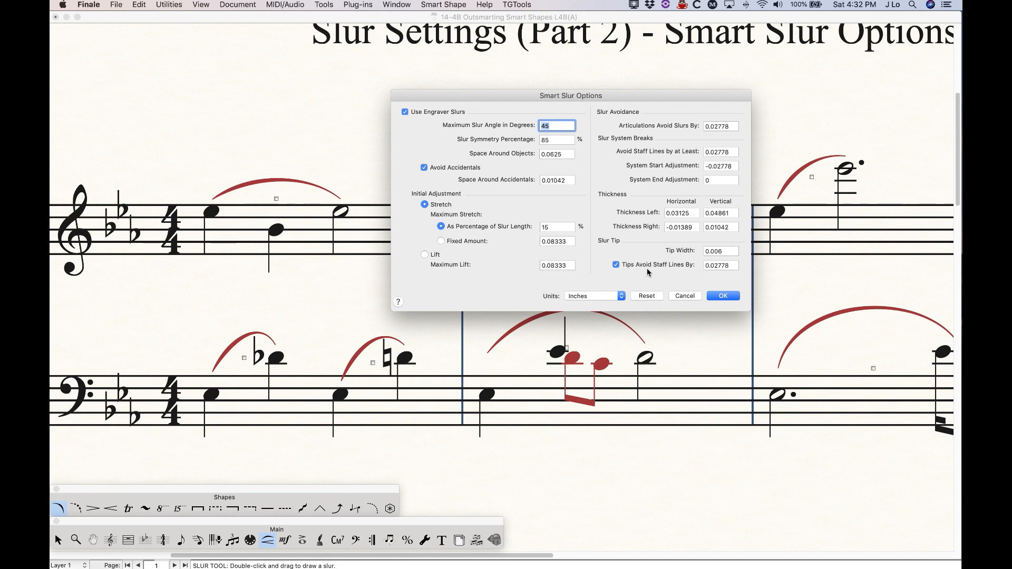
pyautogui.click(646, 296)
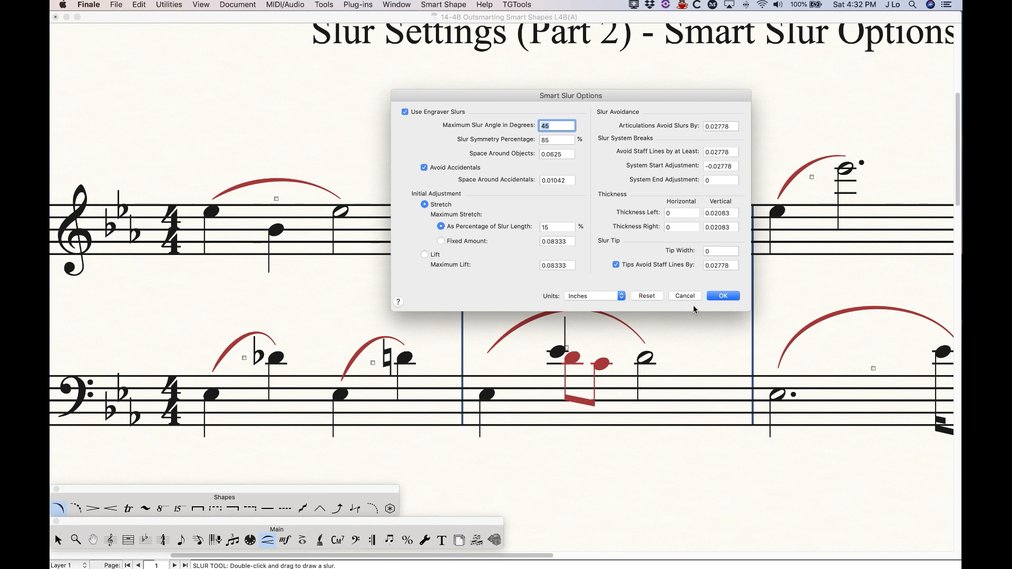
pyautogui.click(720, 295)
# Reopen the Smart Slur Options to check the restored thickness and tip settings, then cancel.
pyautogui.click(442, 5)
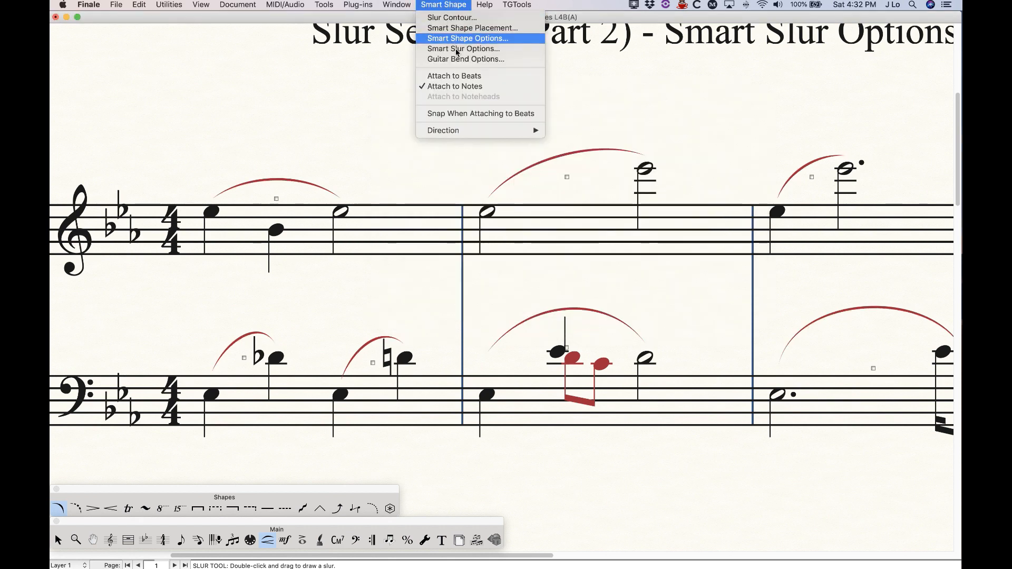
pyautogui.click(464, 49)
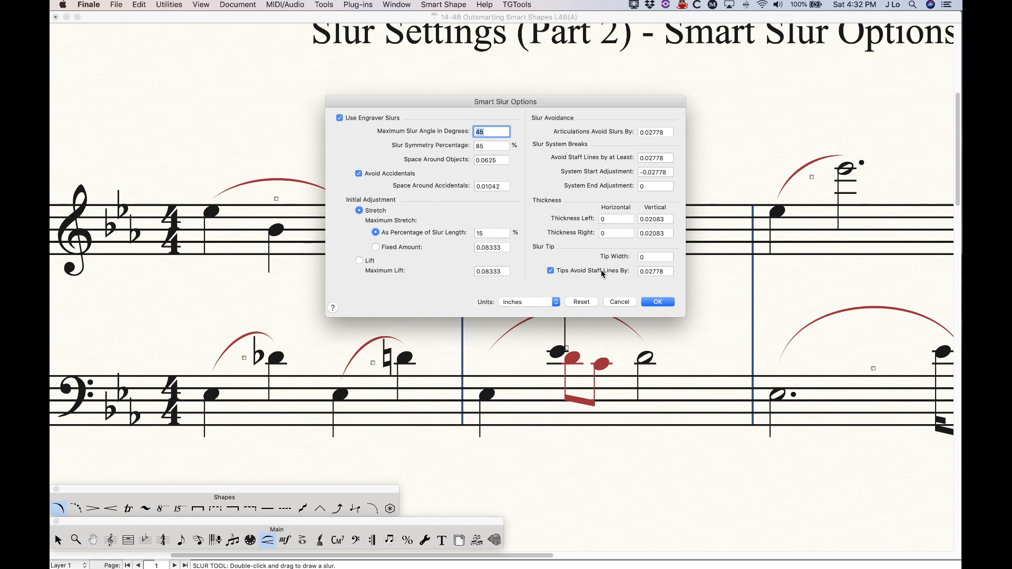
pyautogui.click(658, 301)
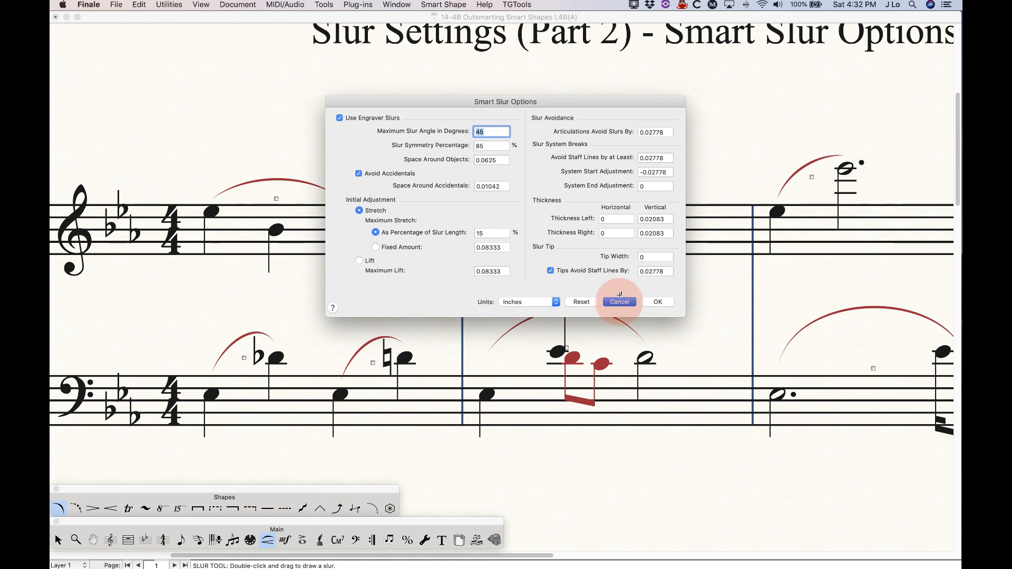
# Check the slur start and end point offsets in the Smart Shape Placement settings and close them.
pyautogui.click(426, 4)
pyautogui.click(451, 27)
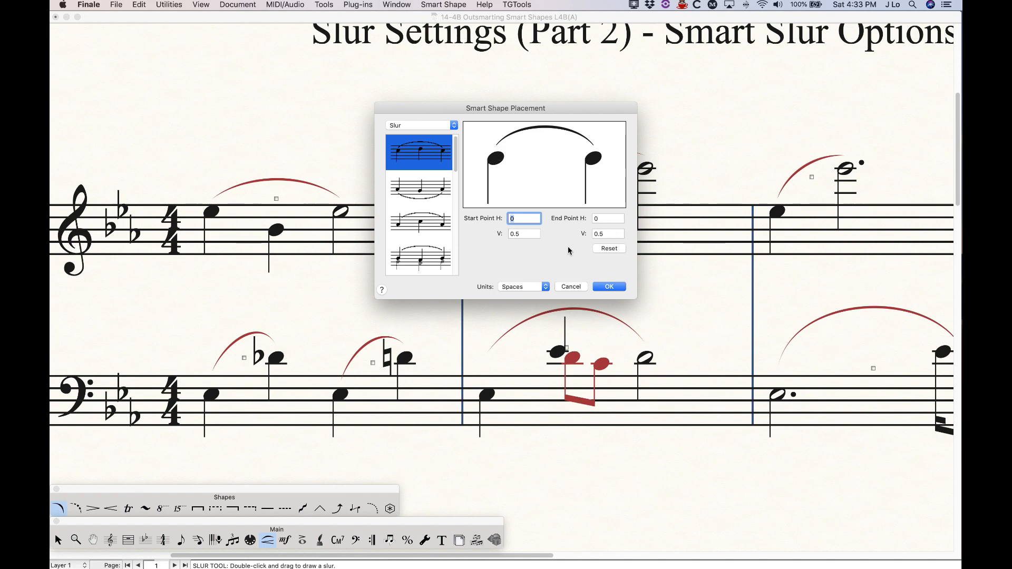
pyautogui.click(608, 287)
# Review the Smart Slur Options alongside the slurs in the lower system with the beamed eighth-note pairs, then cancel.
pyautogui.scroll(-10, 598, 394)
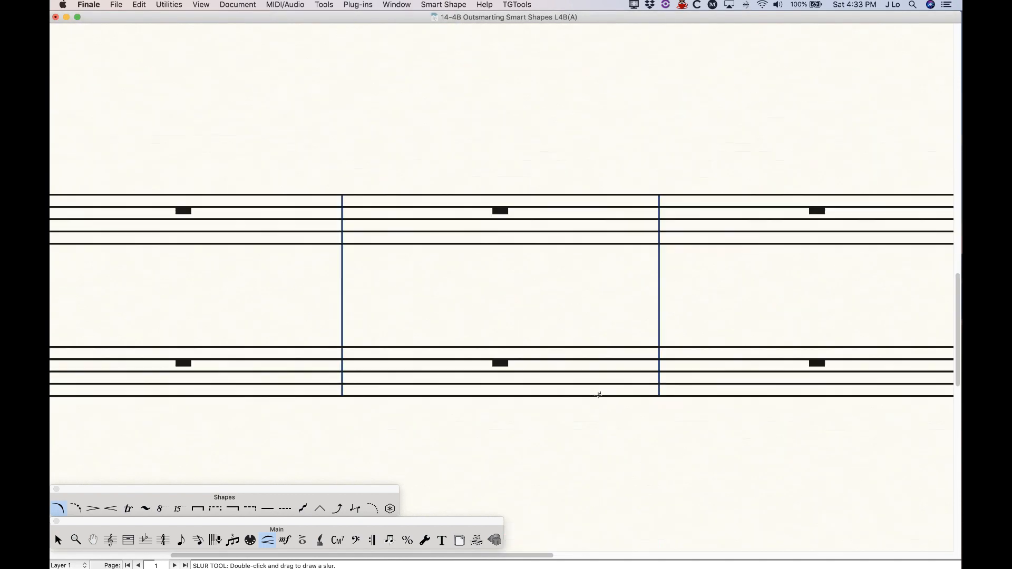
pyautogui.scroll(-5, 598, 395)
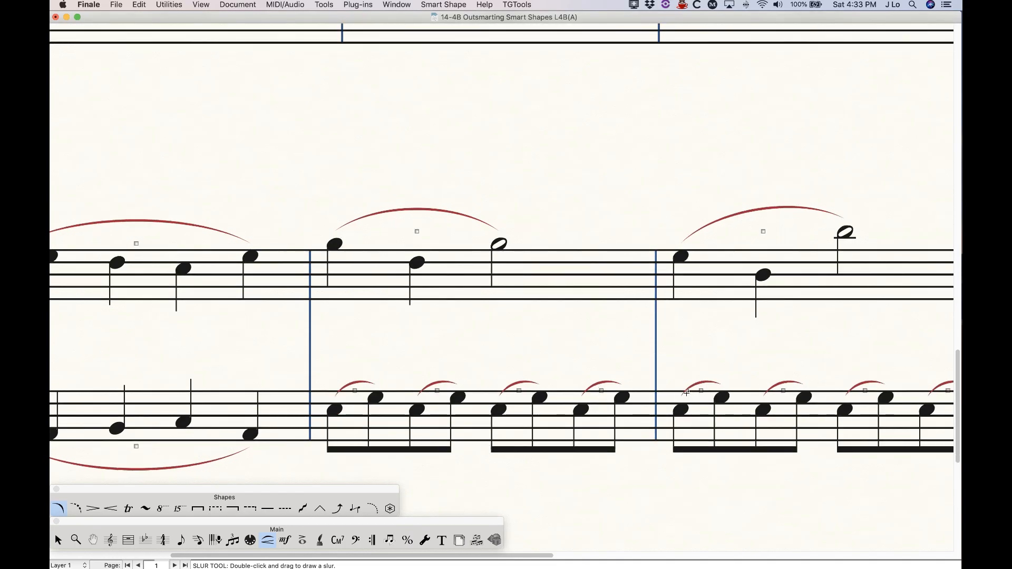
pyautogui.click(447, 4)
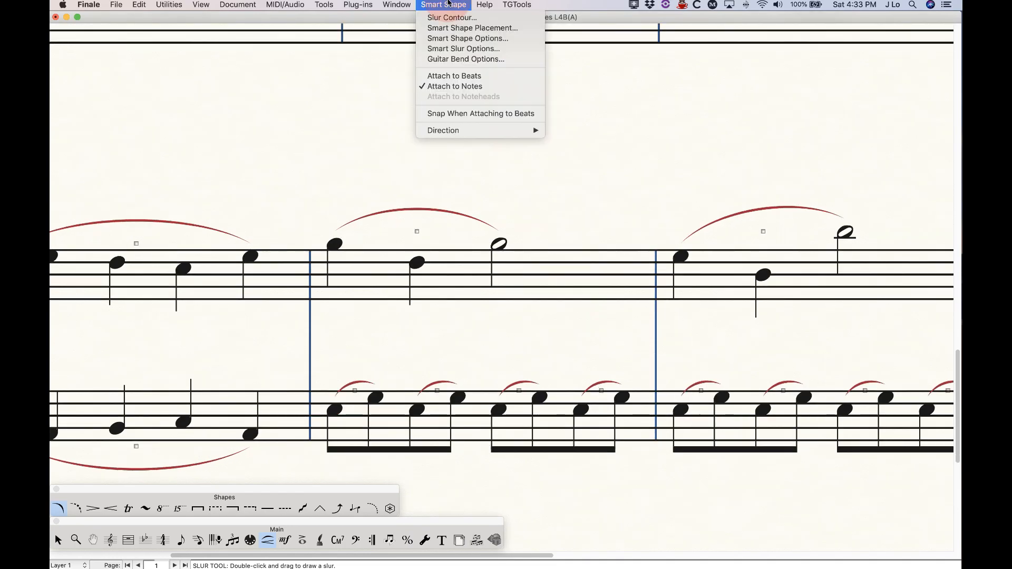
pyautogui.click(453, 49)
pyautogui.moveTo(599, 105); pyautogui.dragTo(559, 43)
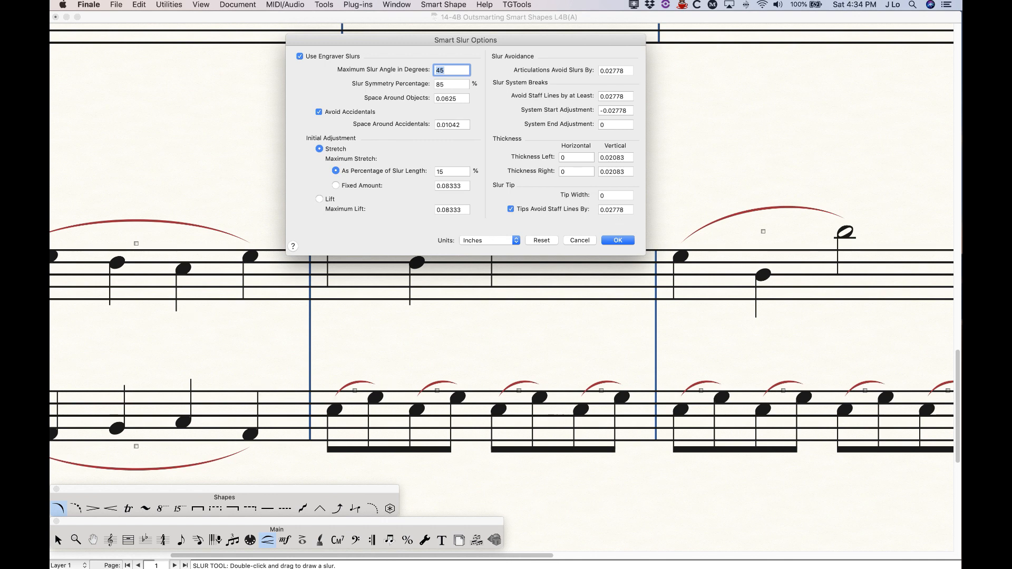
pyautogui.click(579, 240)
# Select the dashed slur and Dashed Curve tools in turn, then return to the Slur tool.
pyautogui.click(75, 509)
pyautogui.click(372, 509)
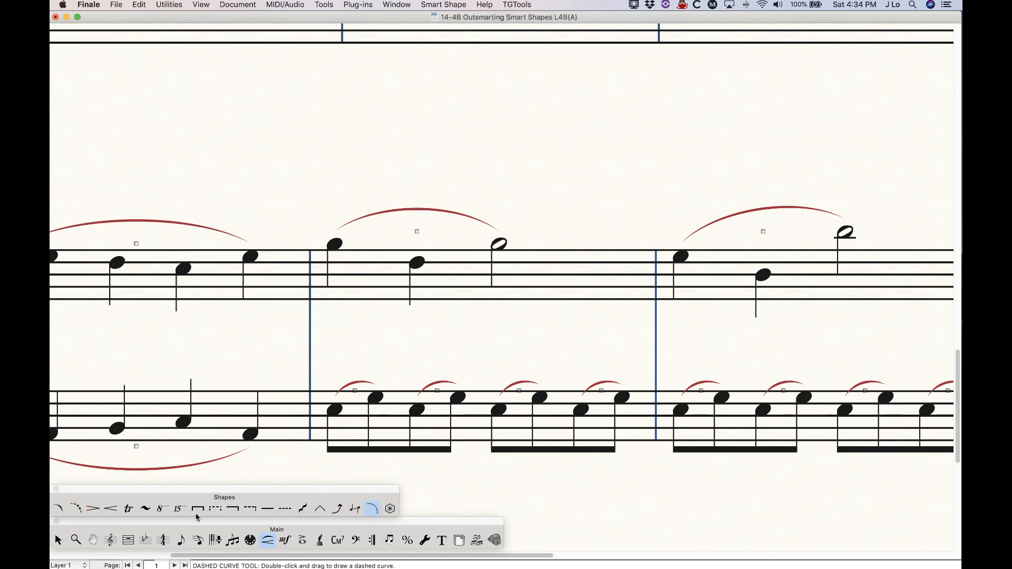
pyautogui.click(58, 509)
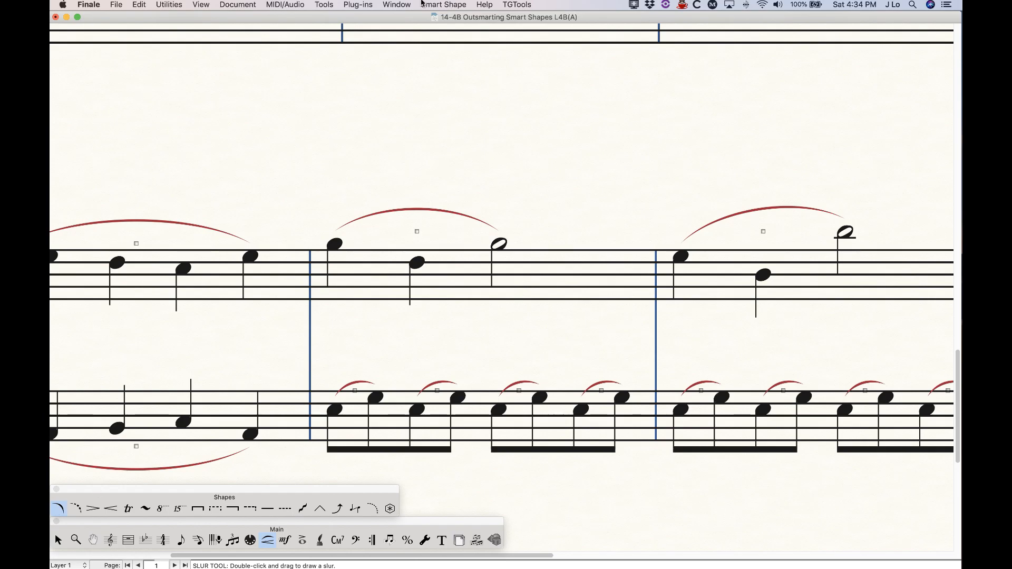
# Look over the engraver slur, avoidance and thickness settings in the Smart Slur Options once more and cancel.
pyautogui.click(446, 5)
pyautogui.click(457, 49)
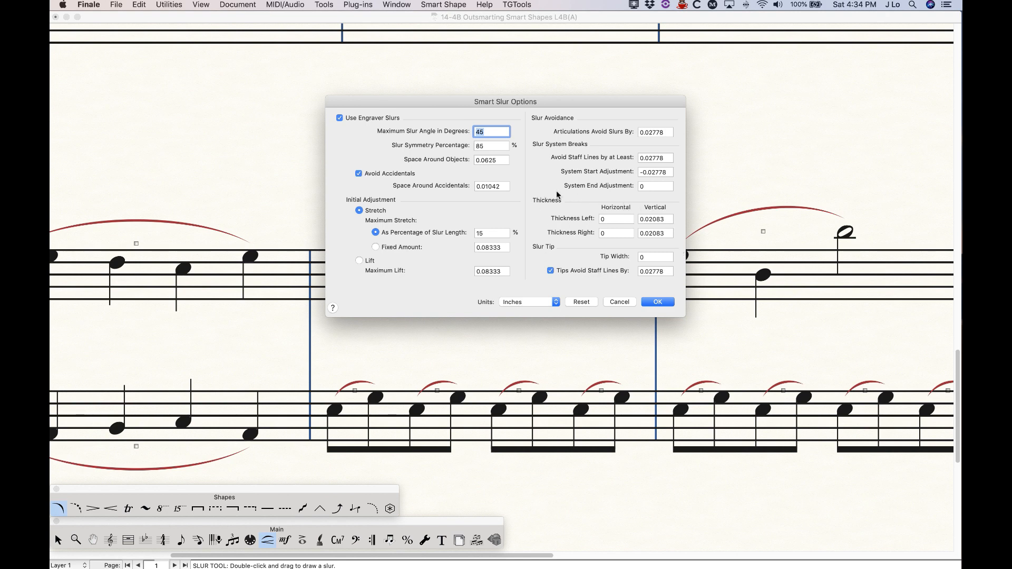
pyautogui.click(621, 301)
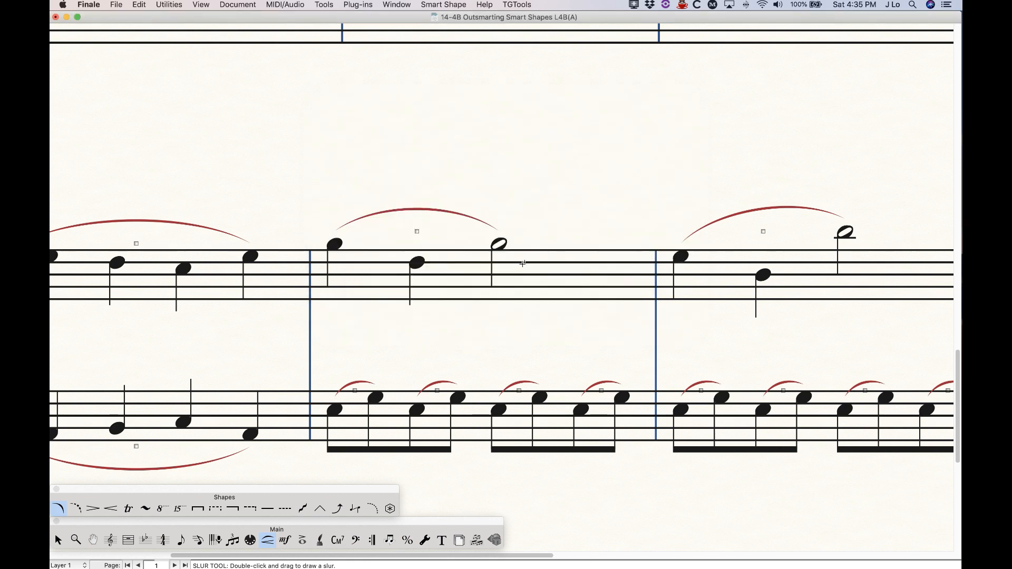
# Review the line thickness and dash settings in the Smart Shape Options and cancel.
pyautogui.click(433, 4)
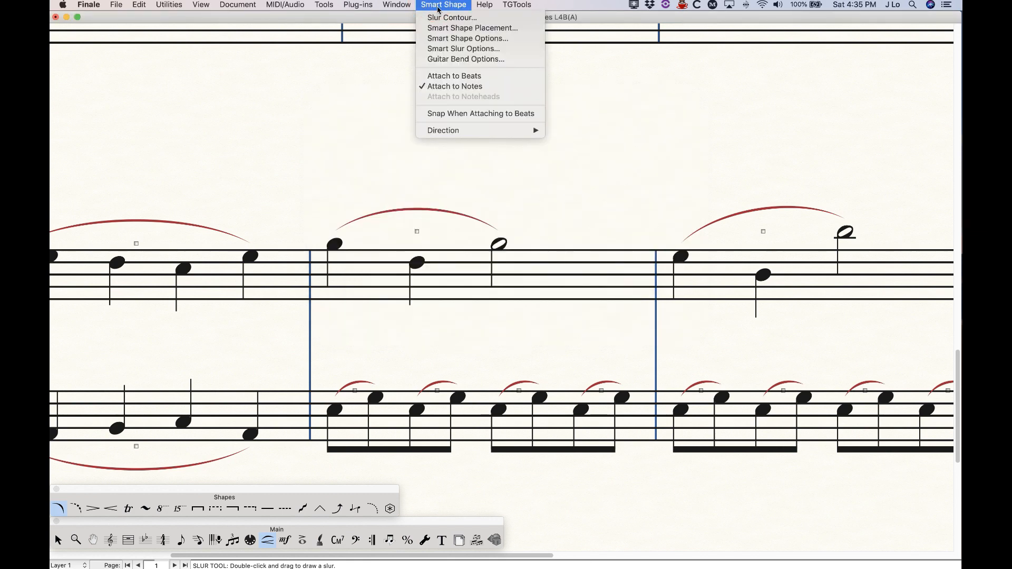
pyautogui.click(463, 38)
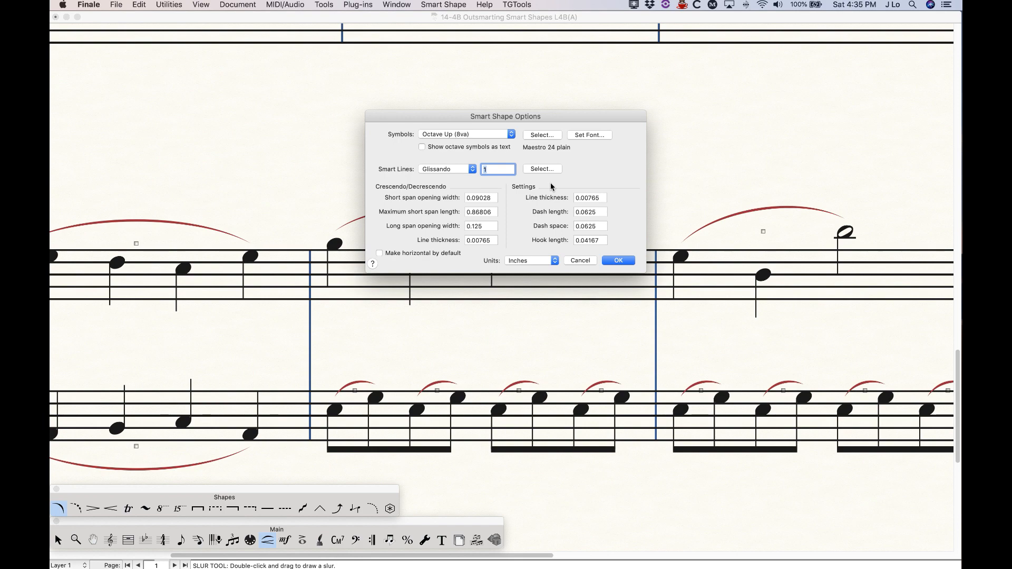
pyautogui.click(580, 261)
# Turn Avoid Accidentals off for the first bass-staff slur in the opening measure, then set it back to Automatic.
pyautogui.scroll(15, 510, 340)
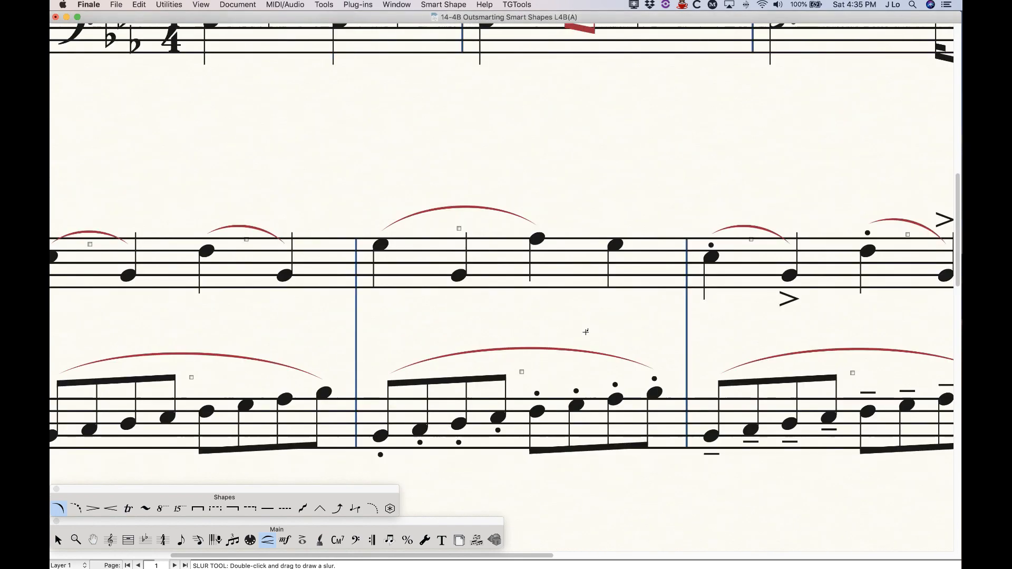
pyautogui.hscroll(-3, 545, 309)
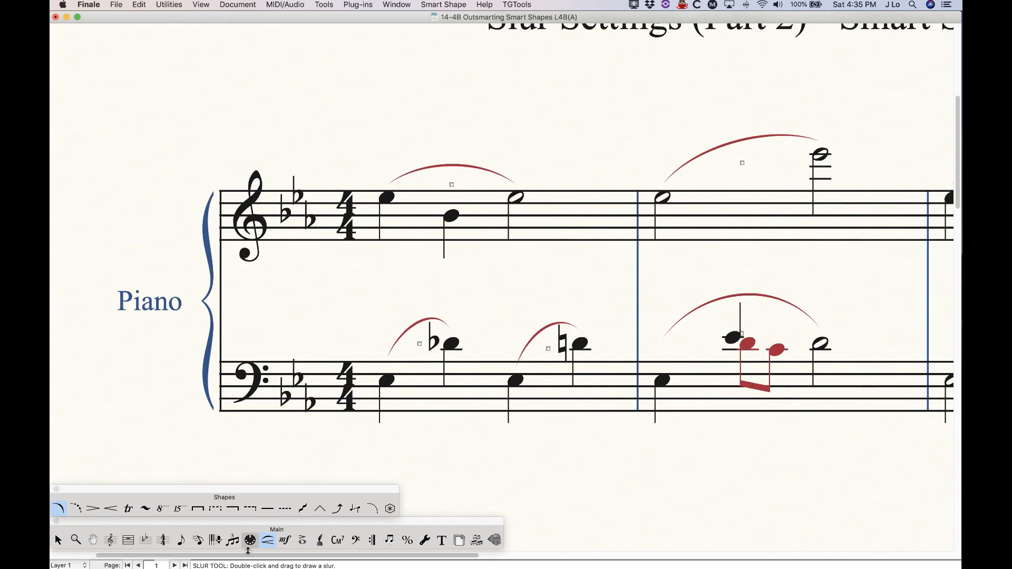
pyautogui.rightClick(419, 344)
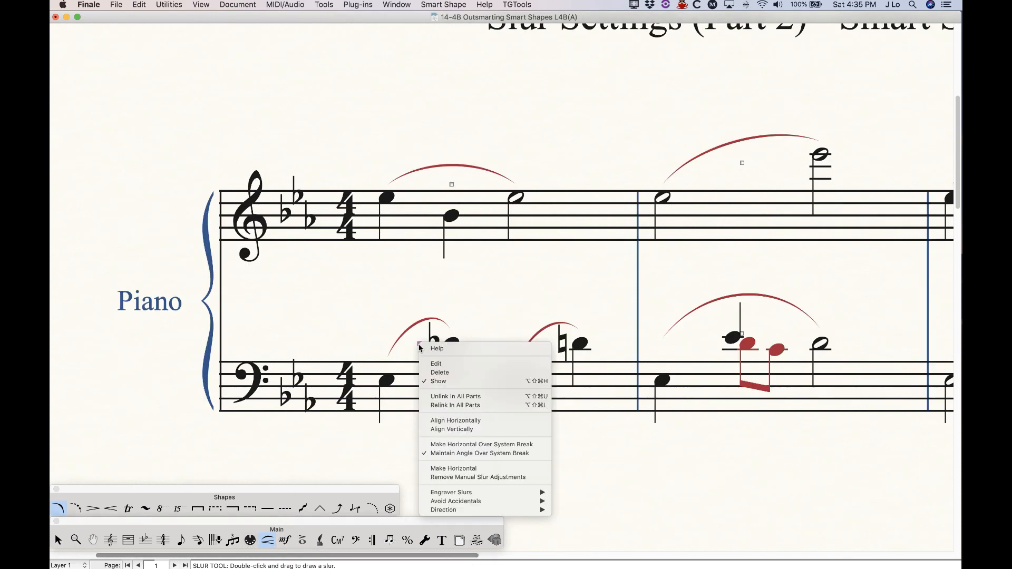
pyautogui.moveTo(472, 496)
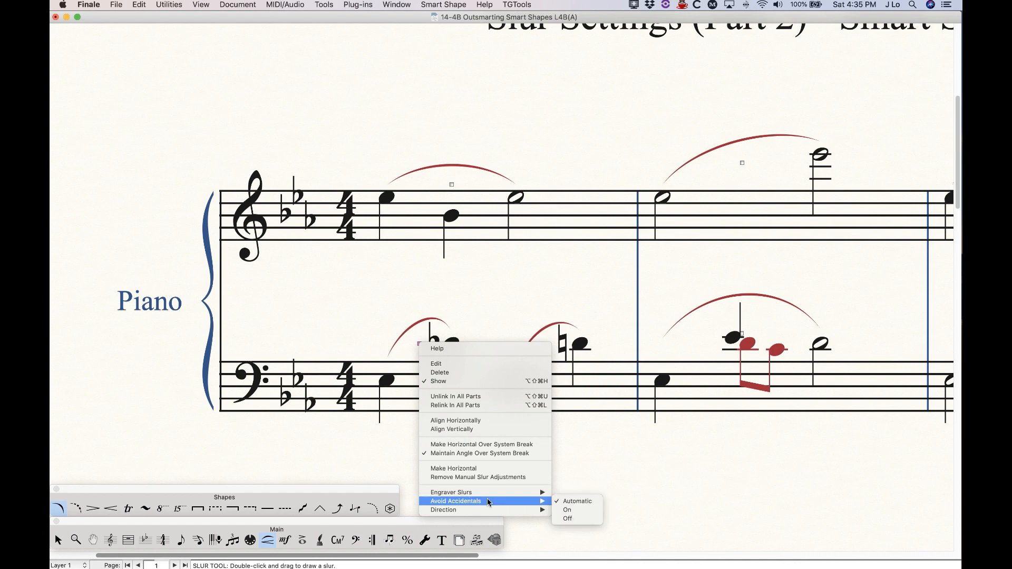
pyautogui.click(568, 518)
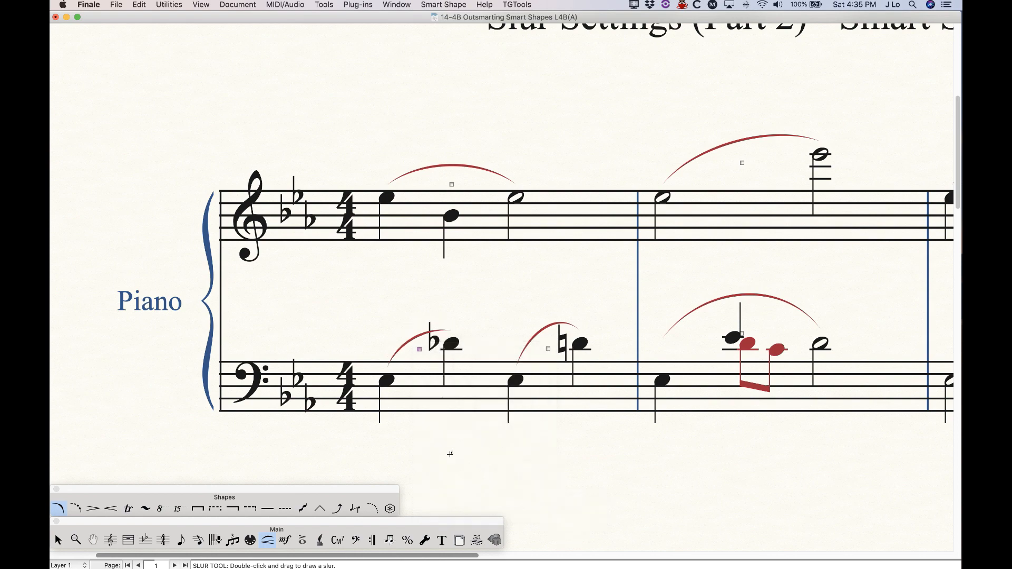
pyautogui.rightClick(419, 350)
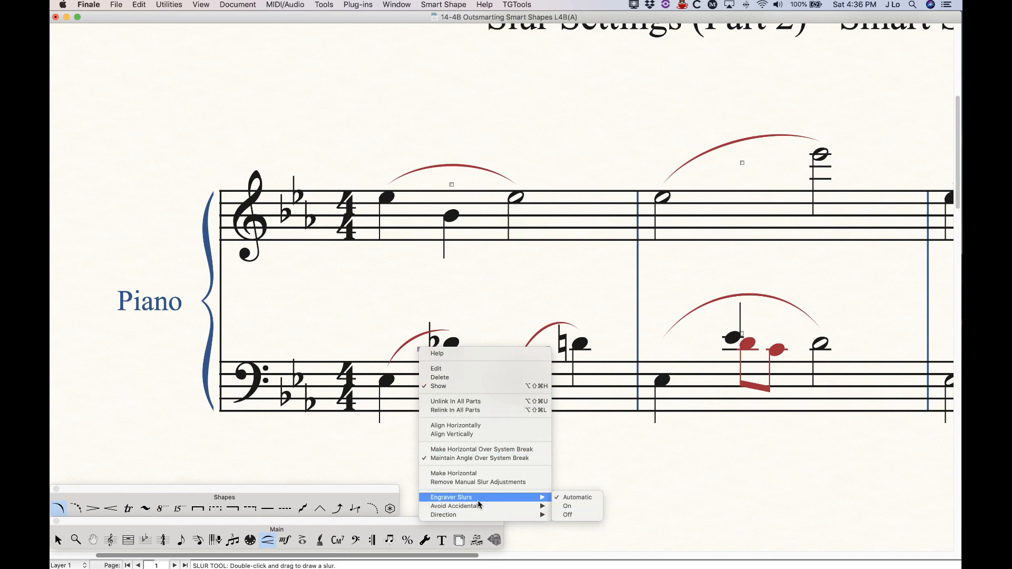
pyautogui.click(569, 515)
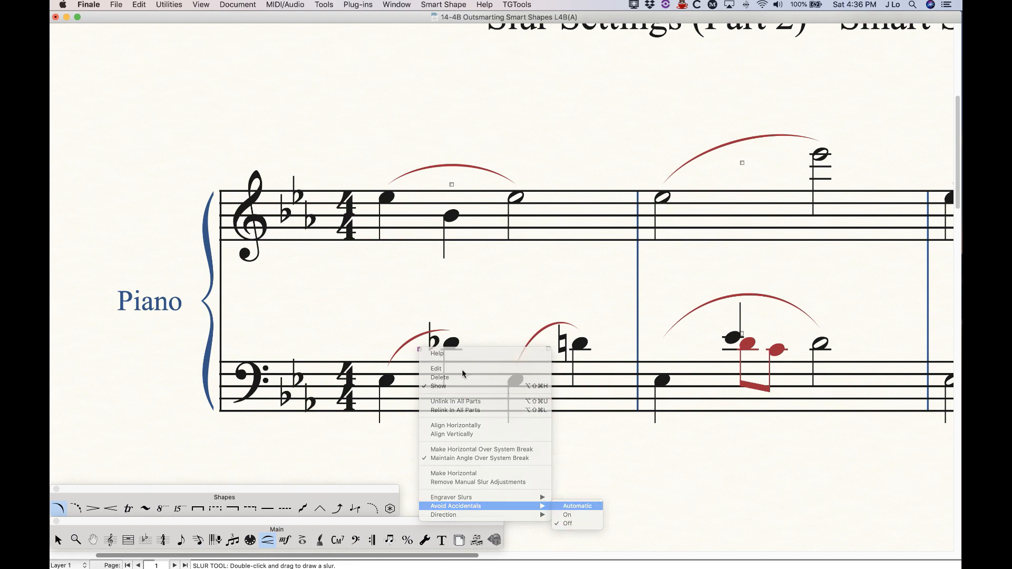
# Turn Engraver Slurs off for the first bass-staff slur, set it back to Automatic, and deselect the slur.
pyautogui.rightClick(420, 347)
pyautogui.moveTo(522, 492)
pyautogui.click(568, 509)
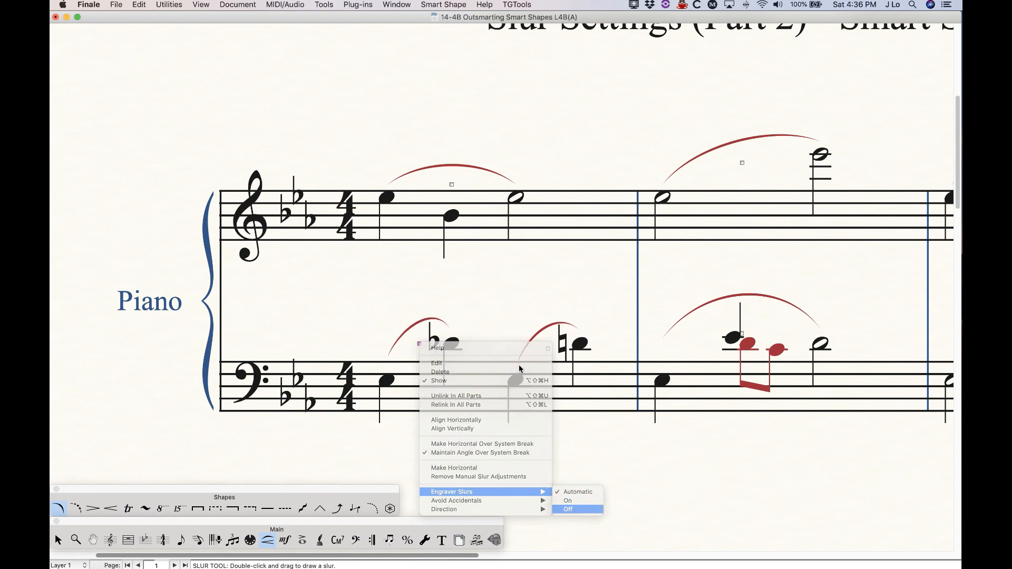
pyautogui.rightClick(420, 349)
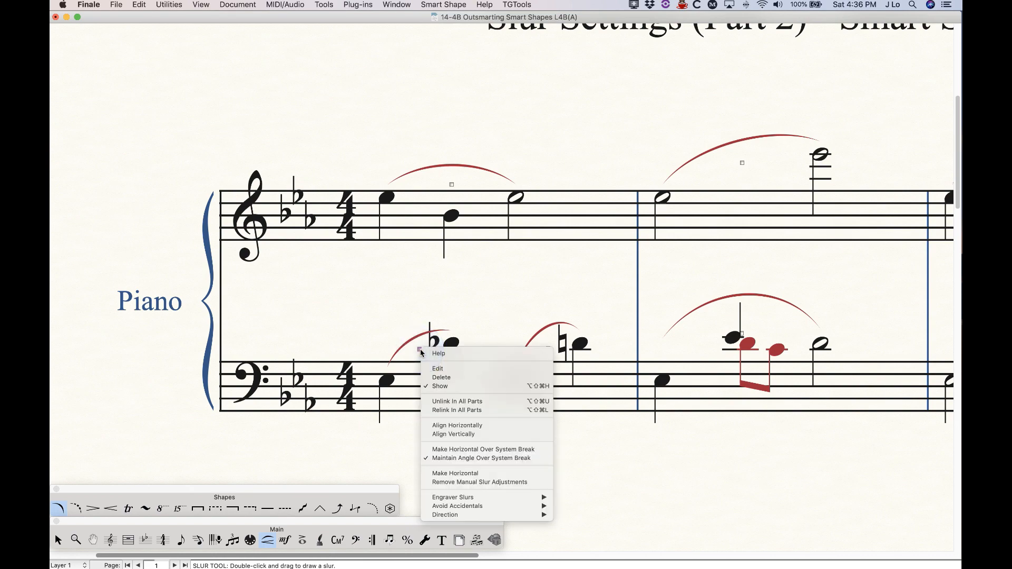
pyautogui.moveTo(465, 497)
pyautogui.click(583, 492)
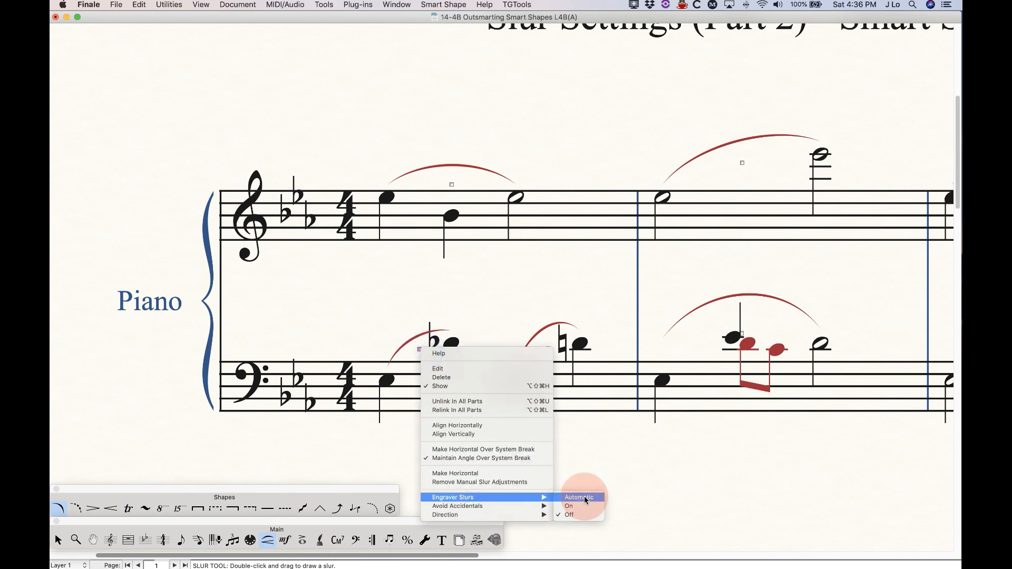
pyautogui.click(498, 305)
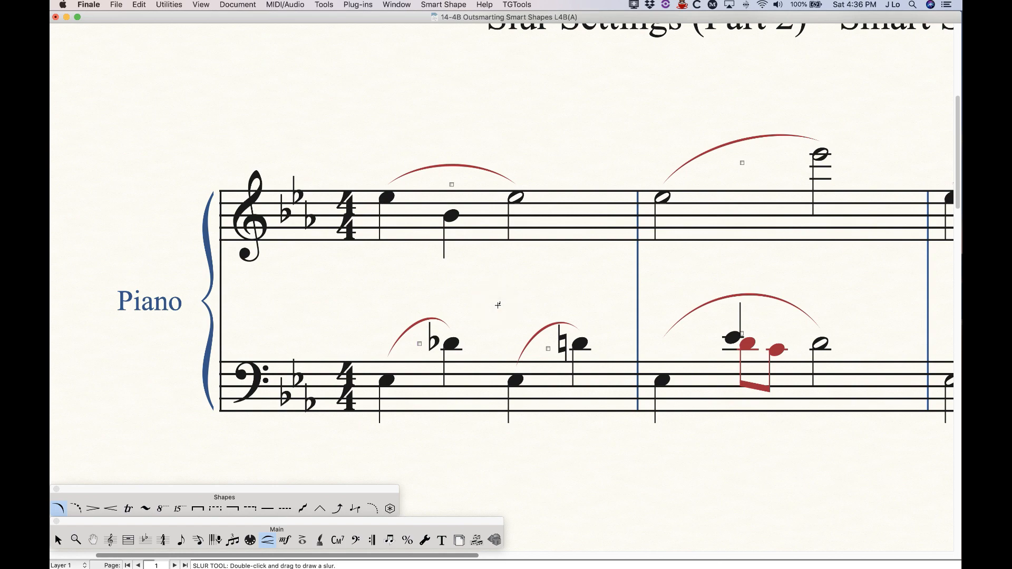
# Examine the slurs across the title page's systems from the top of the score at a reduced view.
pyautogui.click(445, 5)
pyautogui.click(447, 2)
pyautogui.scroll(10, 481, 469)
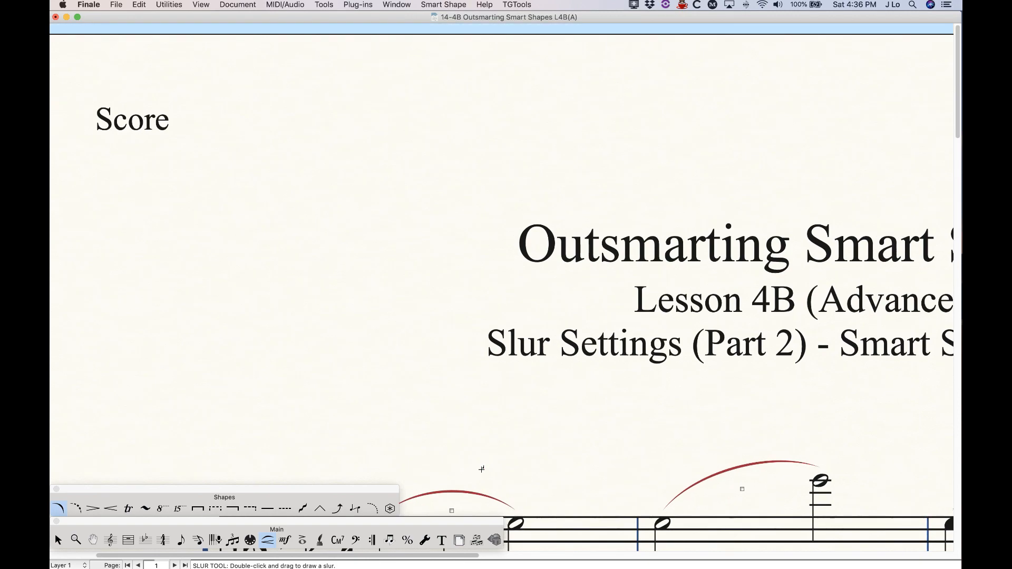
pyautogui.press('super+minus')
pyautogui.press('super+minus')
pyautogui.press('super+minus')
pyautogui.press('super+minus')
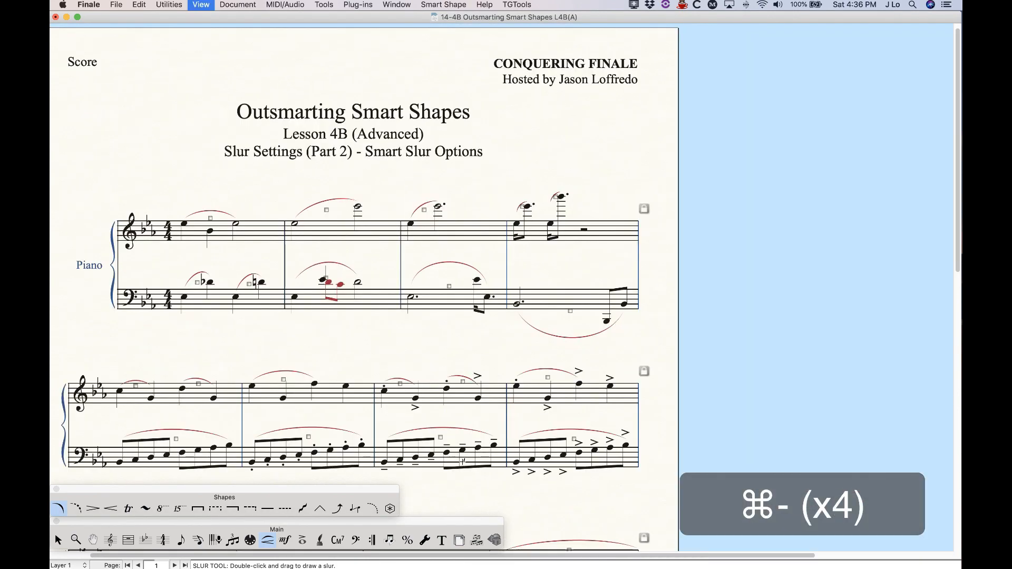
pyautogui.scroll(1, 527, 458)
pyautogui.hscroll(-4, 552, 441)
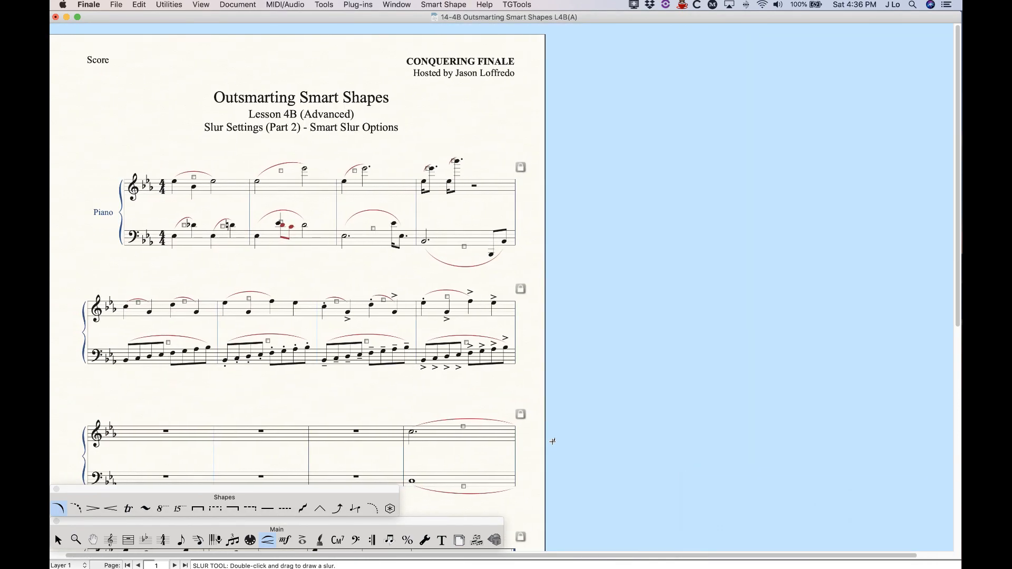